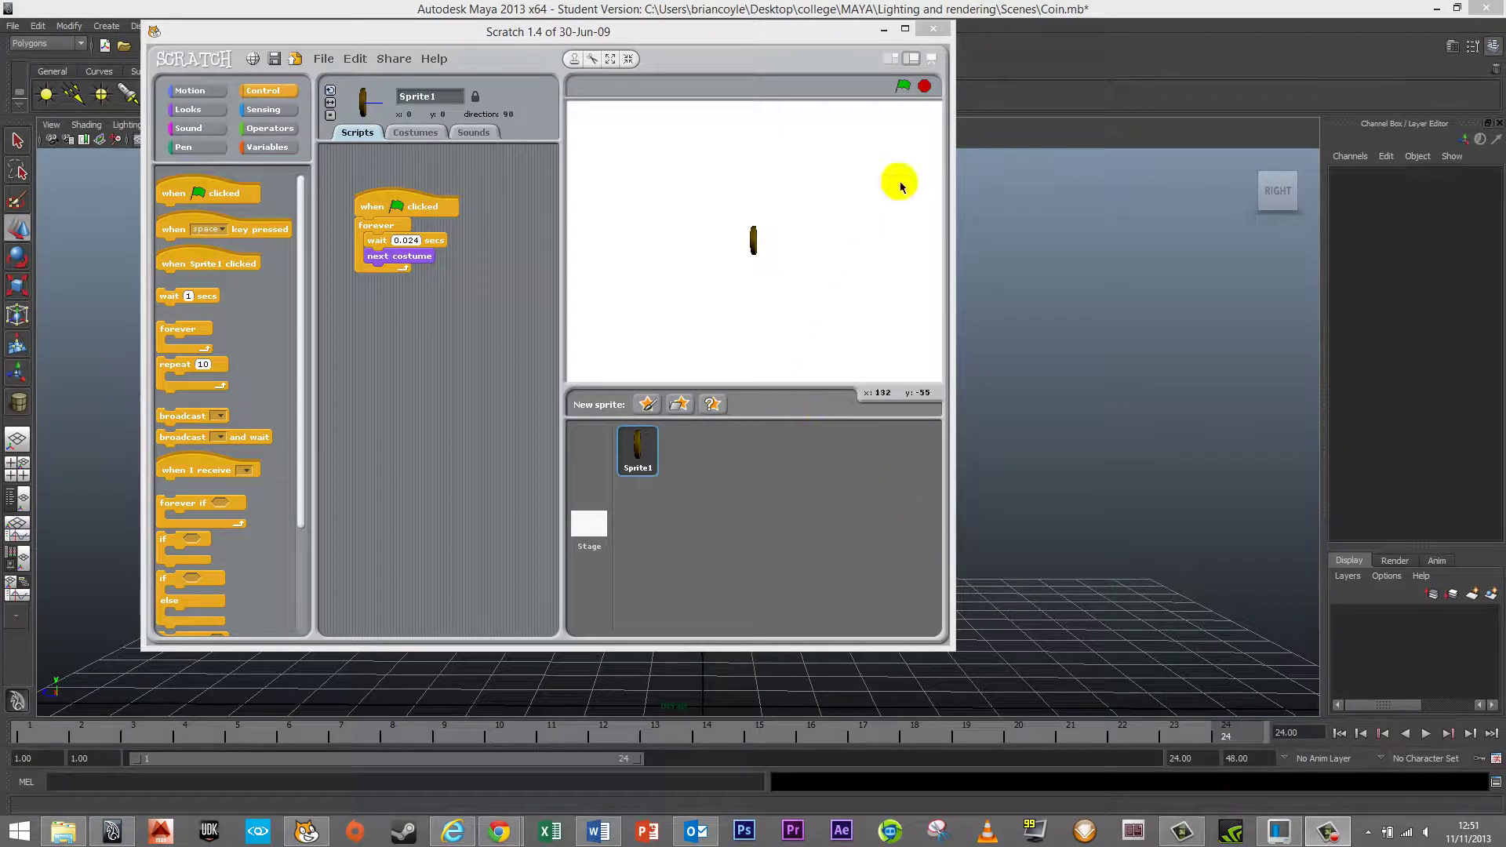
Step: Run the coin-spin script with the green flag, then stop it once the coin has animated
left_click(904, 87)
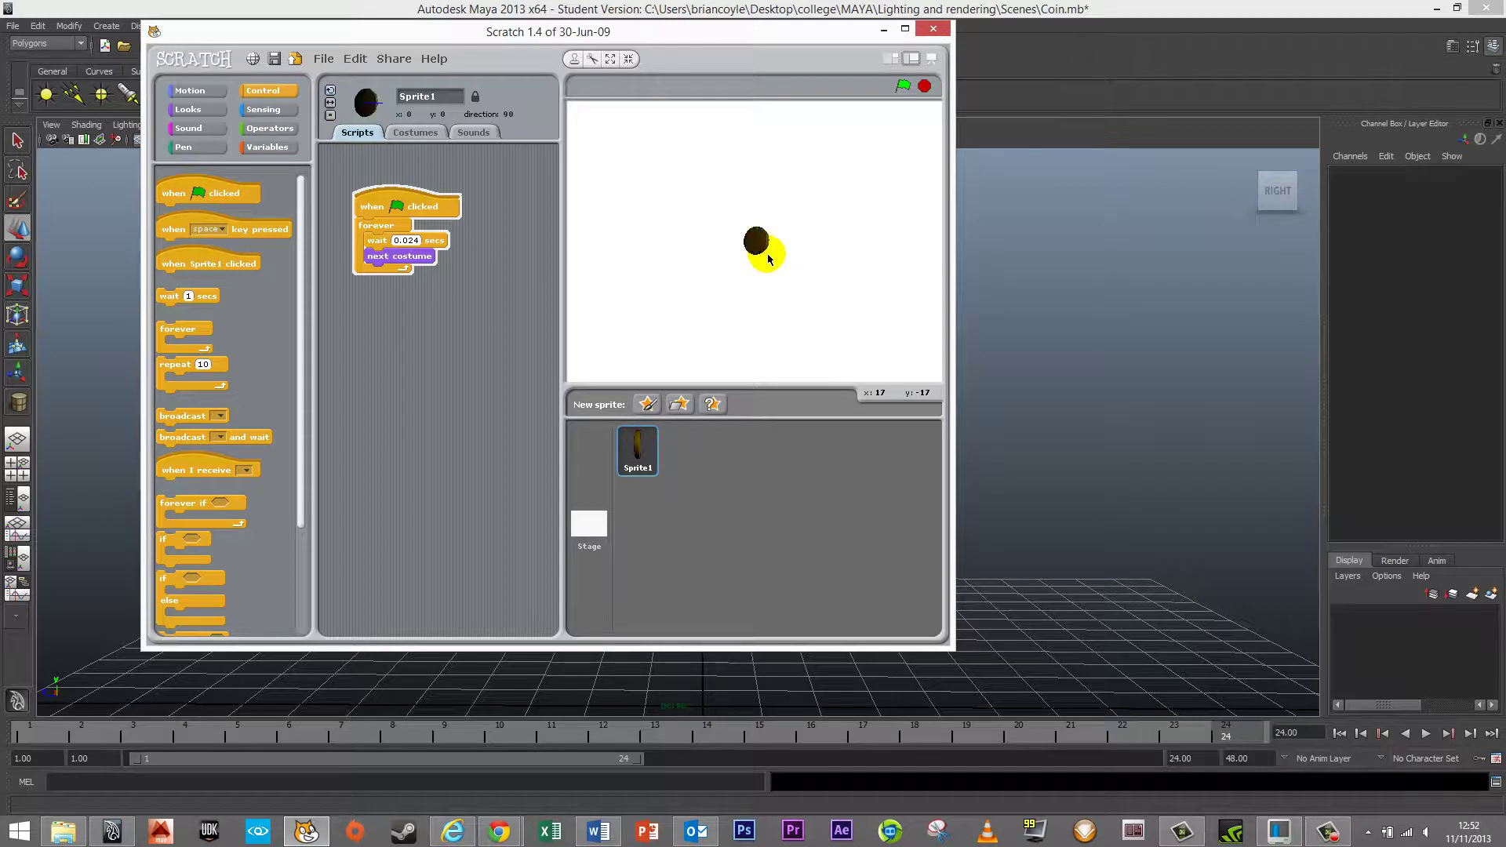
left_click(927, 93)
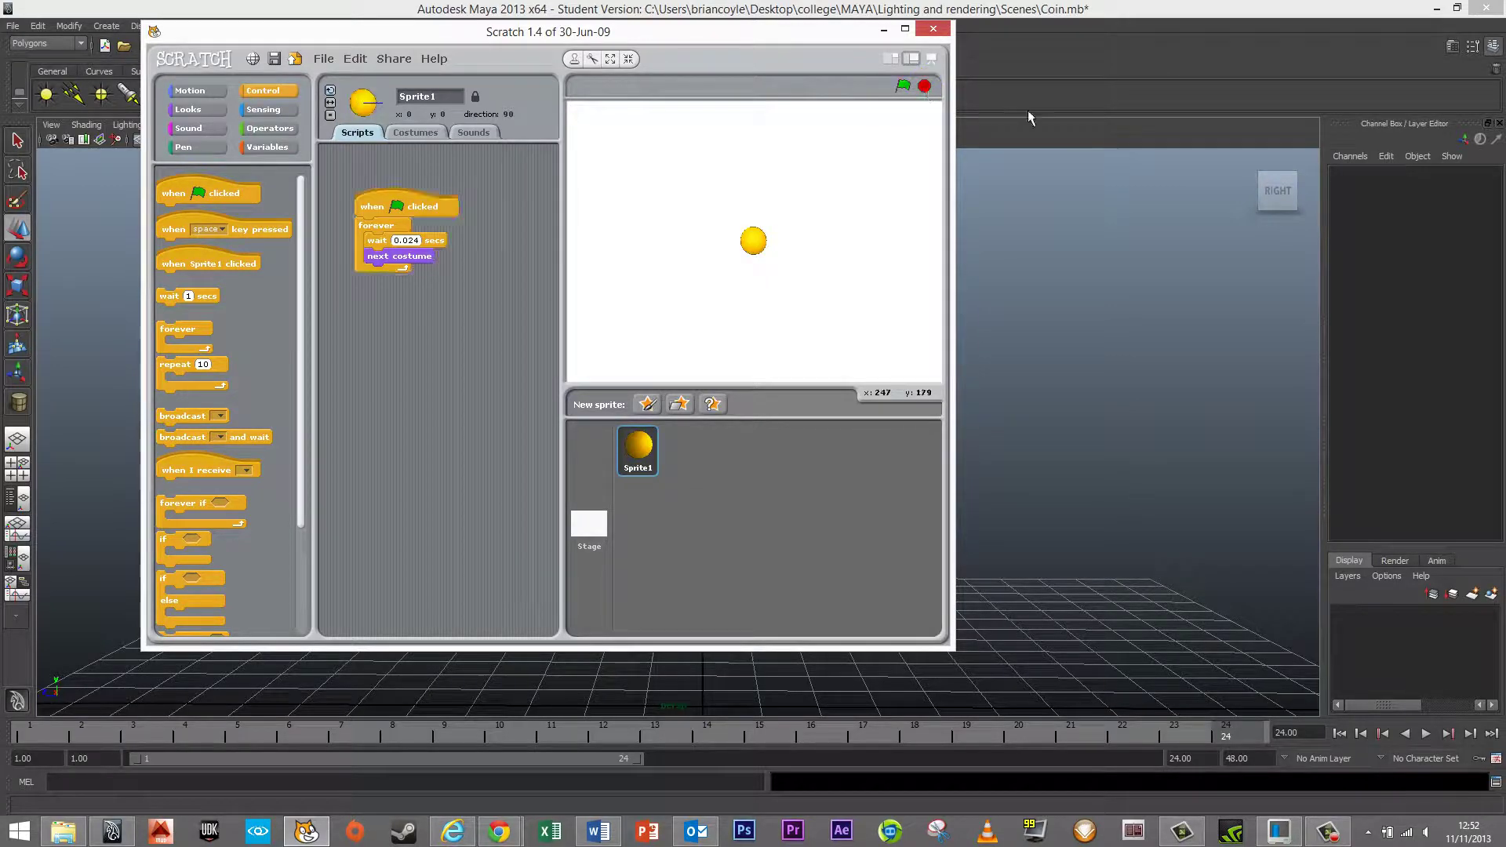
Step: Back in Maya, draw a thin polygon cylinder, pCylinder1, out from the grid centre
left_click(1061, 9)
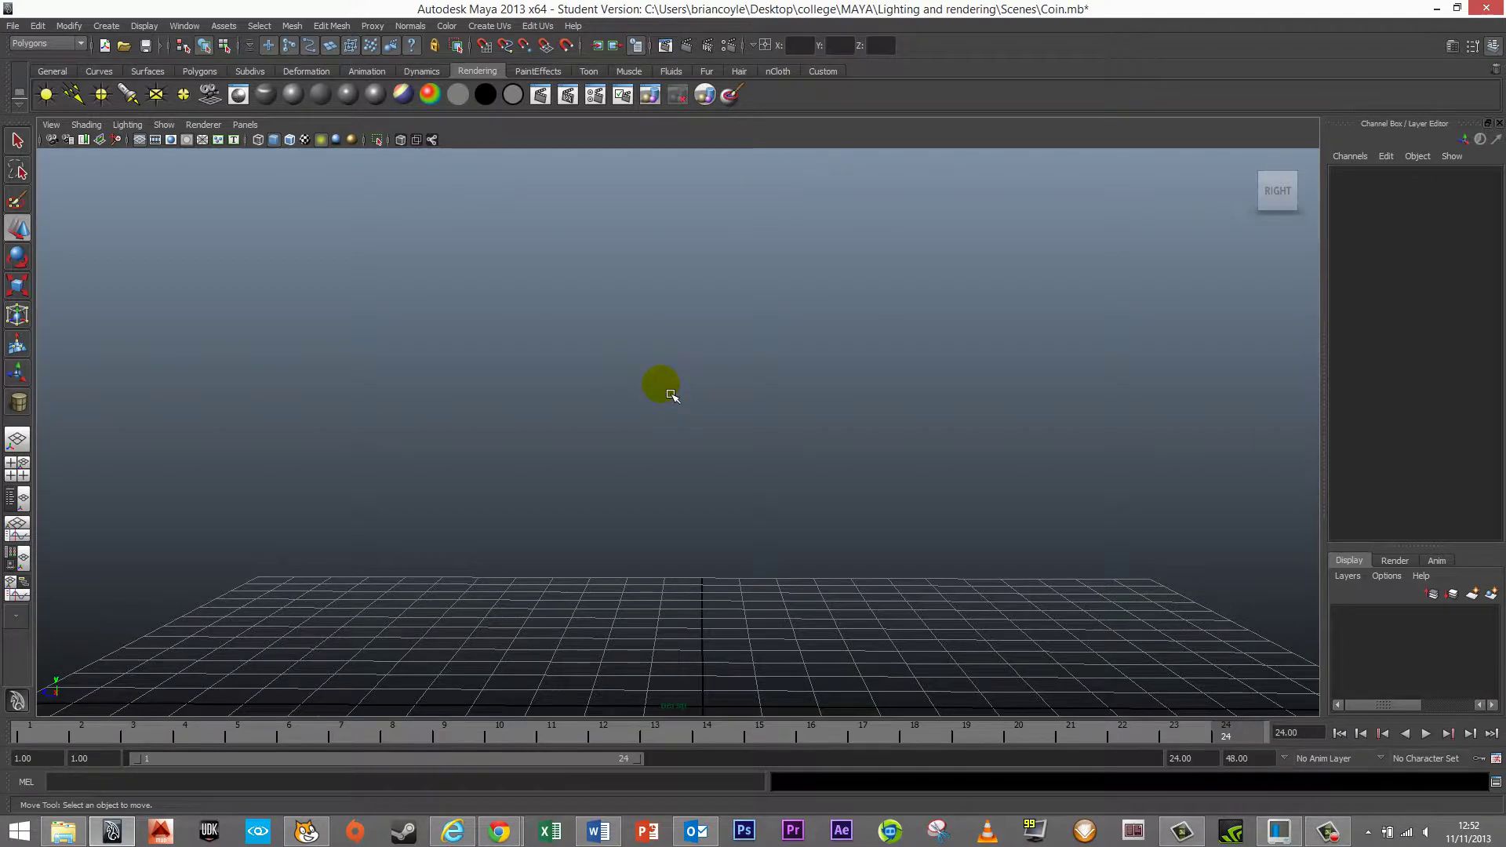
left_click_drag(662, 379, 904, 451, "alt")
scroll(611, 455, "down", 3)
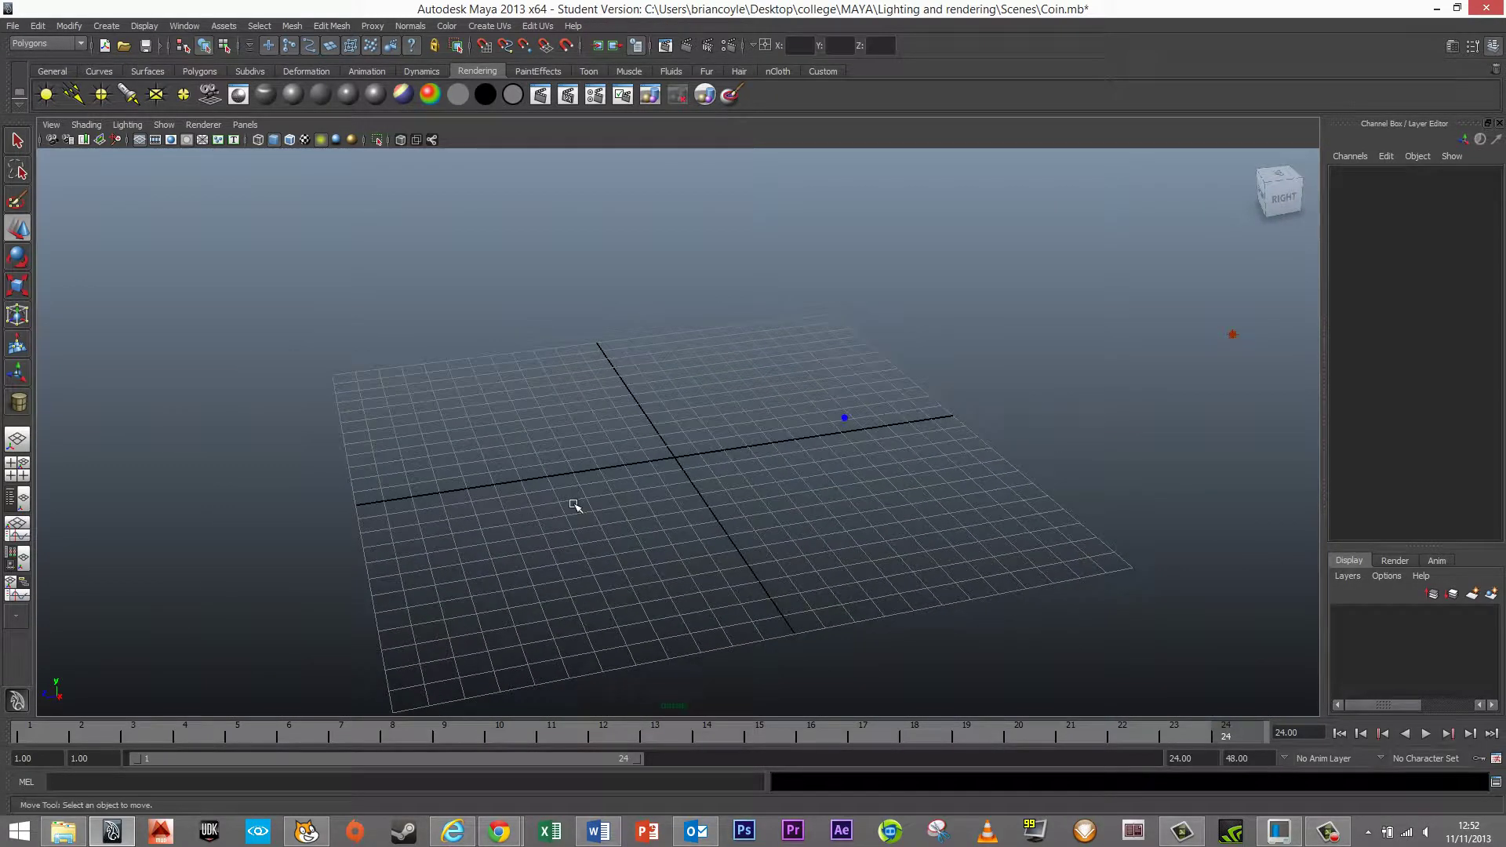
left_click_drag(565, 353, 431, 276)
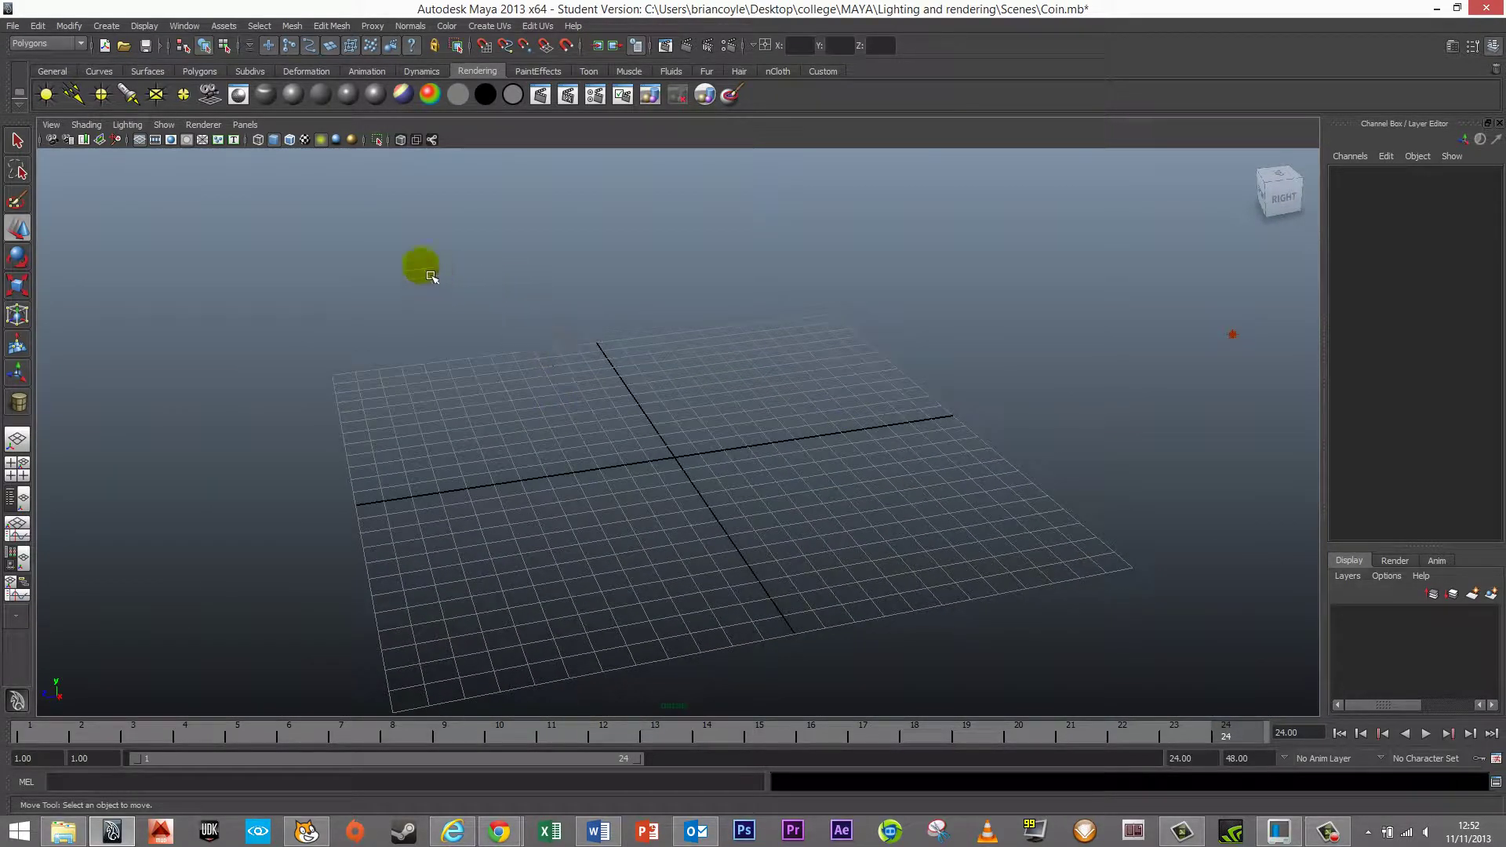
left_click(200, 74)
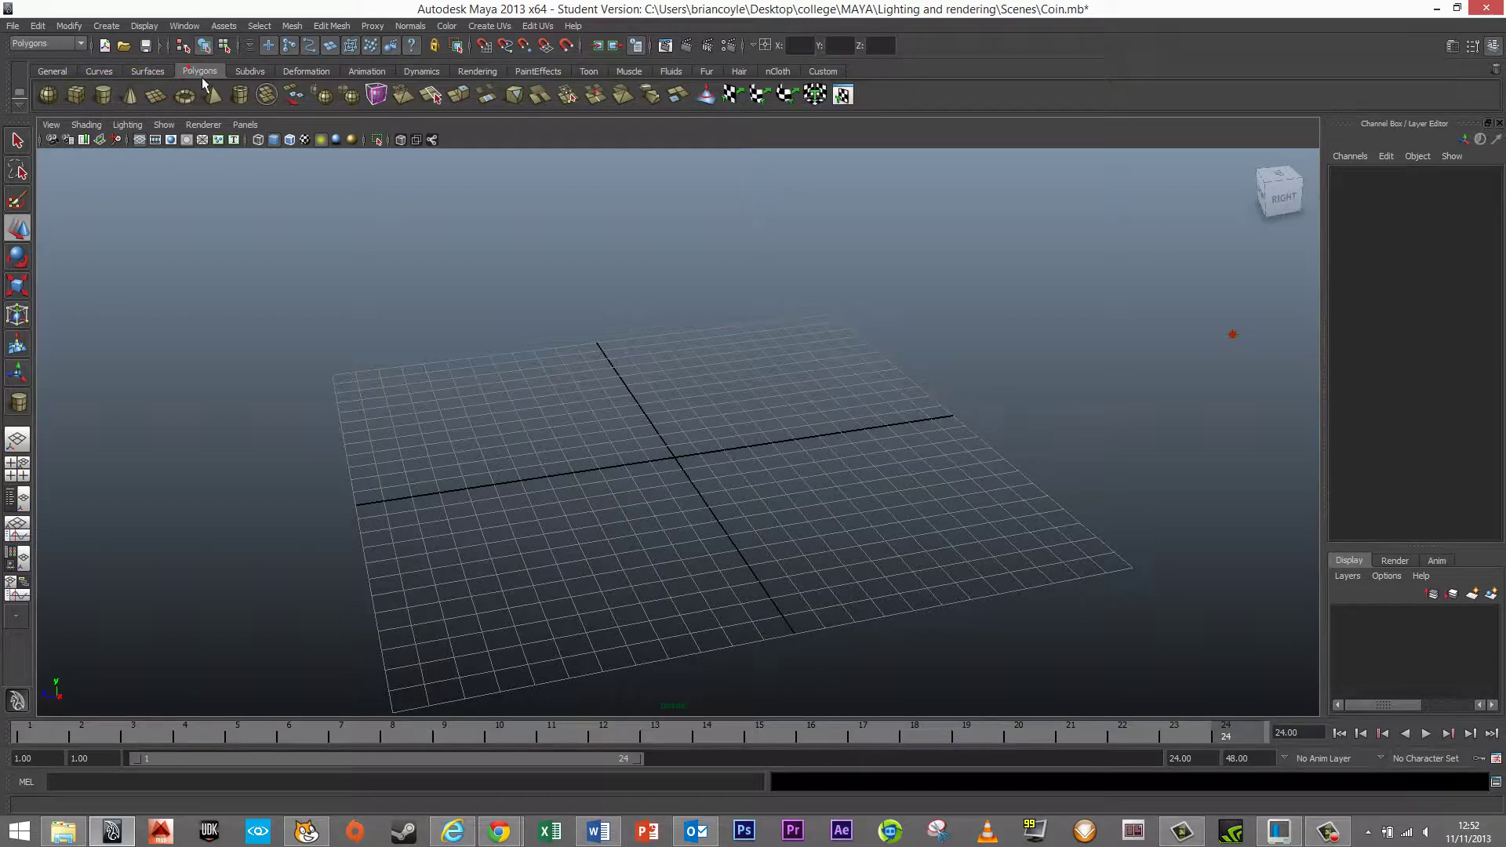
left_click(112, 101)
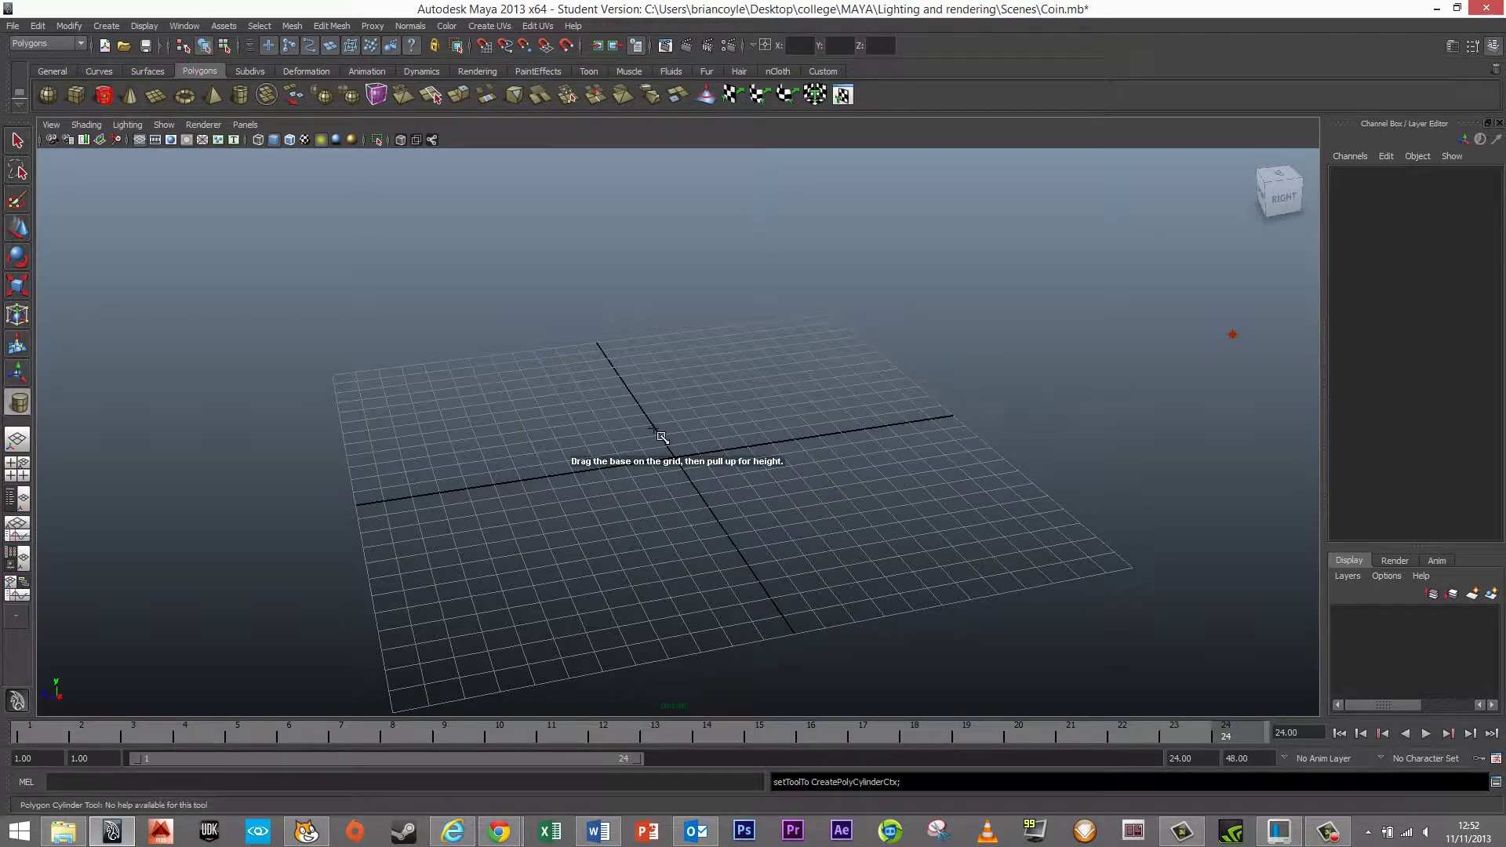
left_click_drag(676, 459, 760, 448)
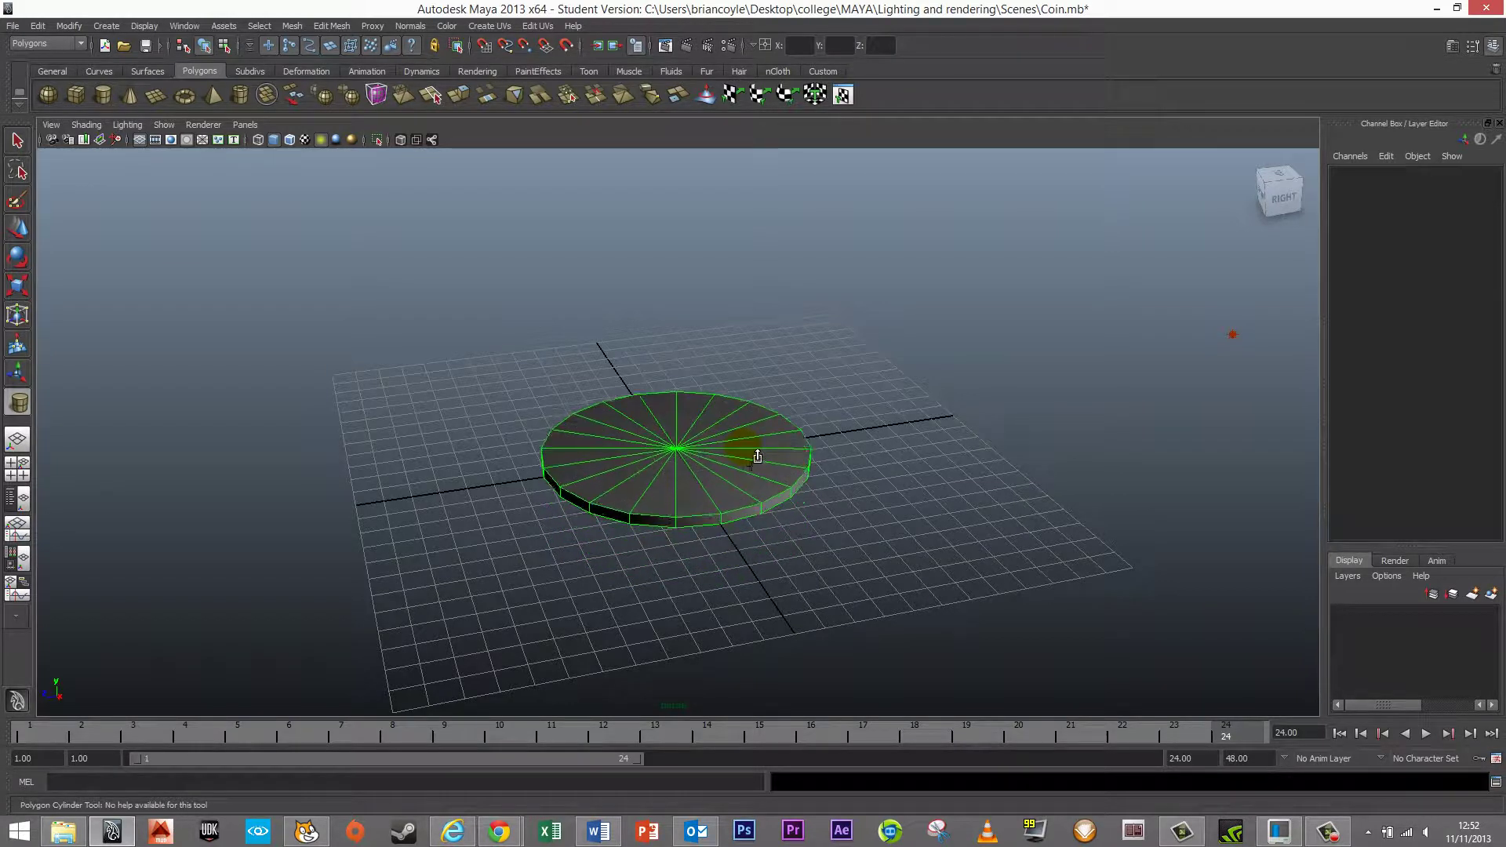
Step: Set polyCylinder1's Subdivisions Axis to 39, then return to the Channel Box
left_click(1455, 48)
left_click(1333, 170)
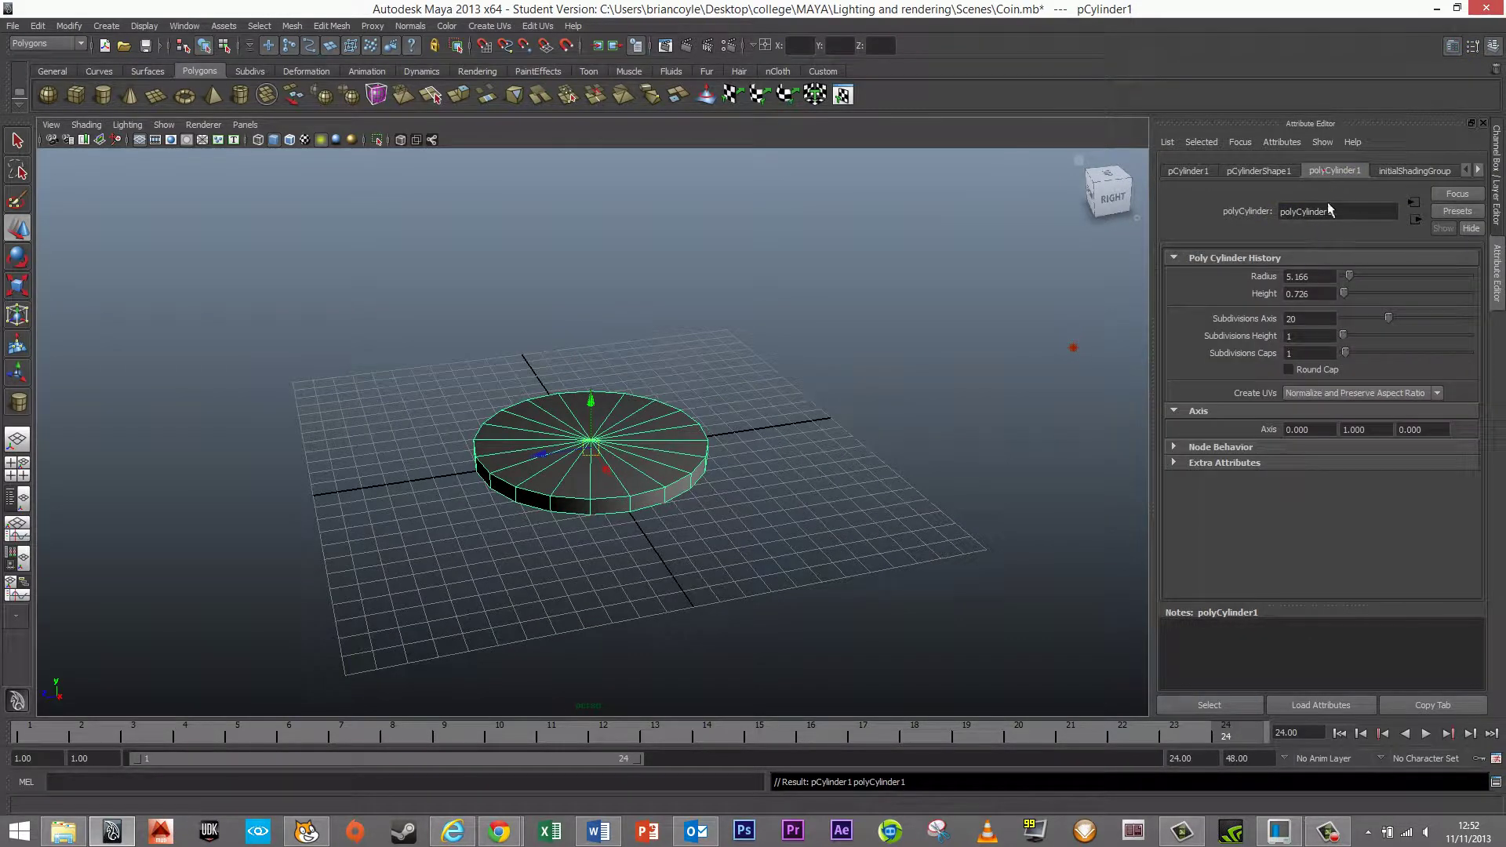
left_click_drag(1398, 322, 1446, 318)
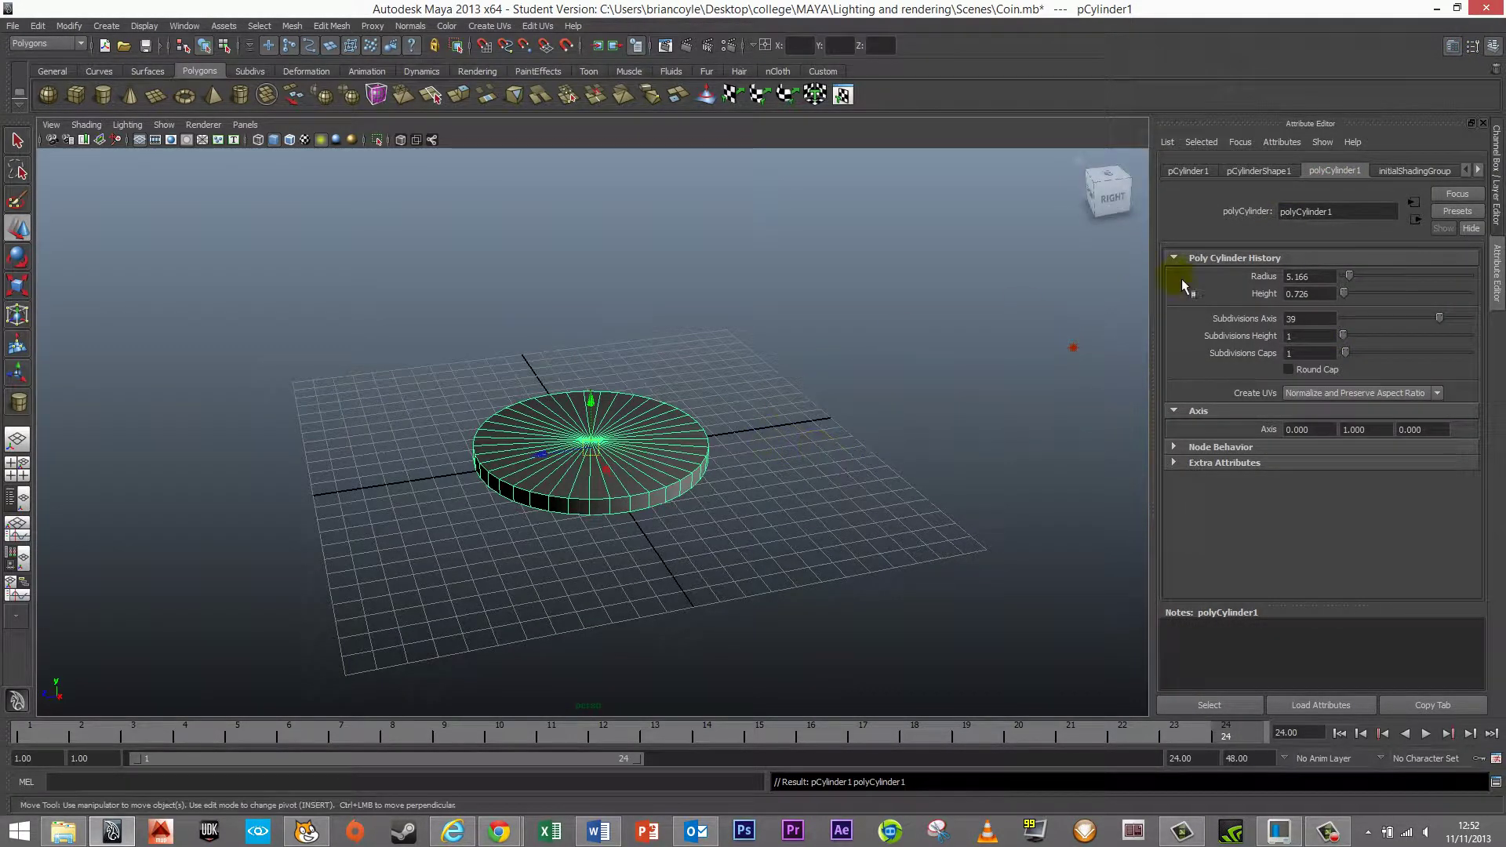
left_click(1495, 47)
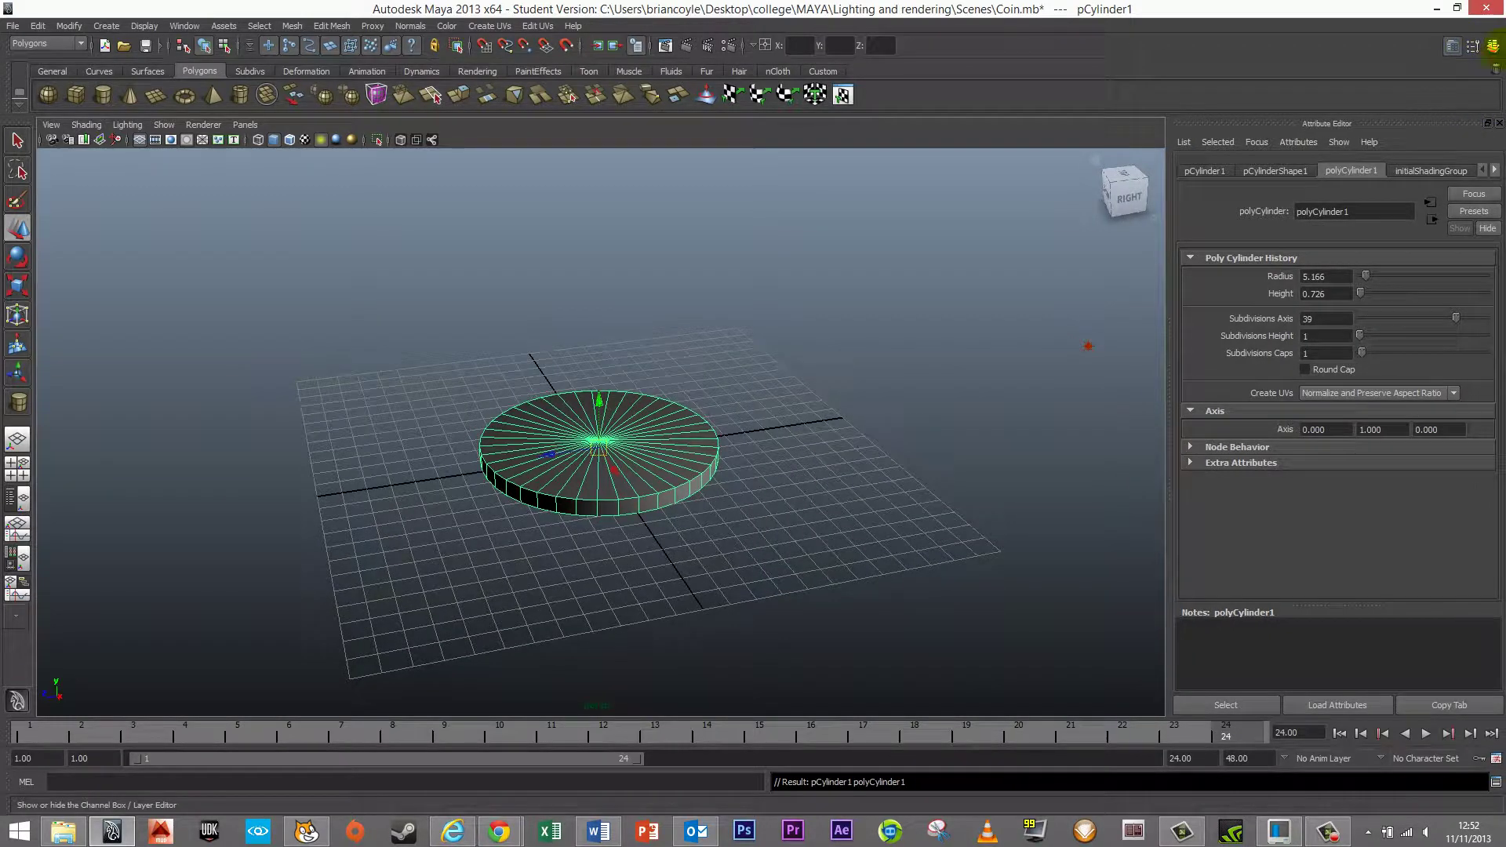
left_click(1493, 47)
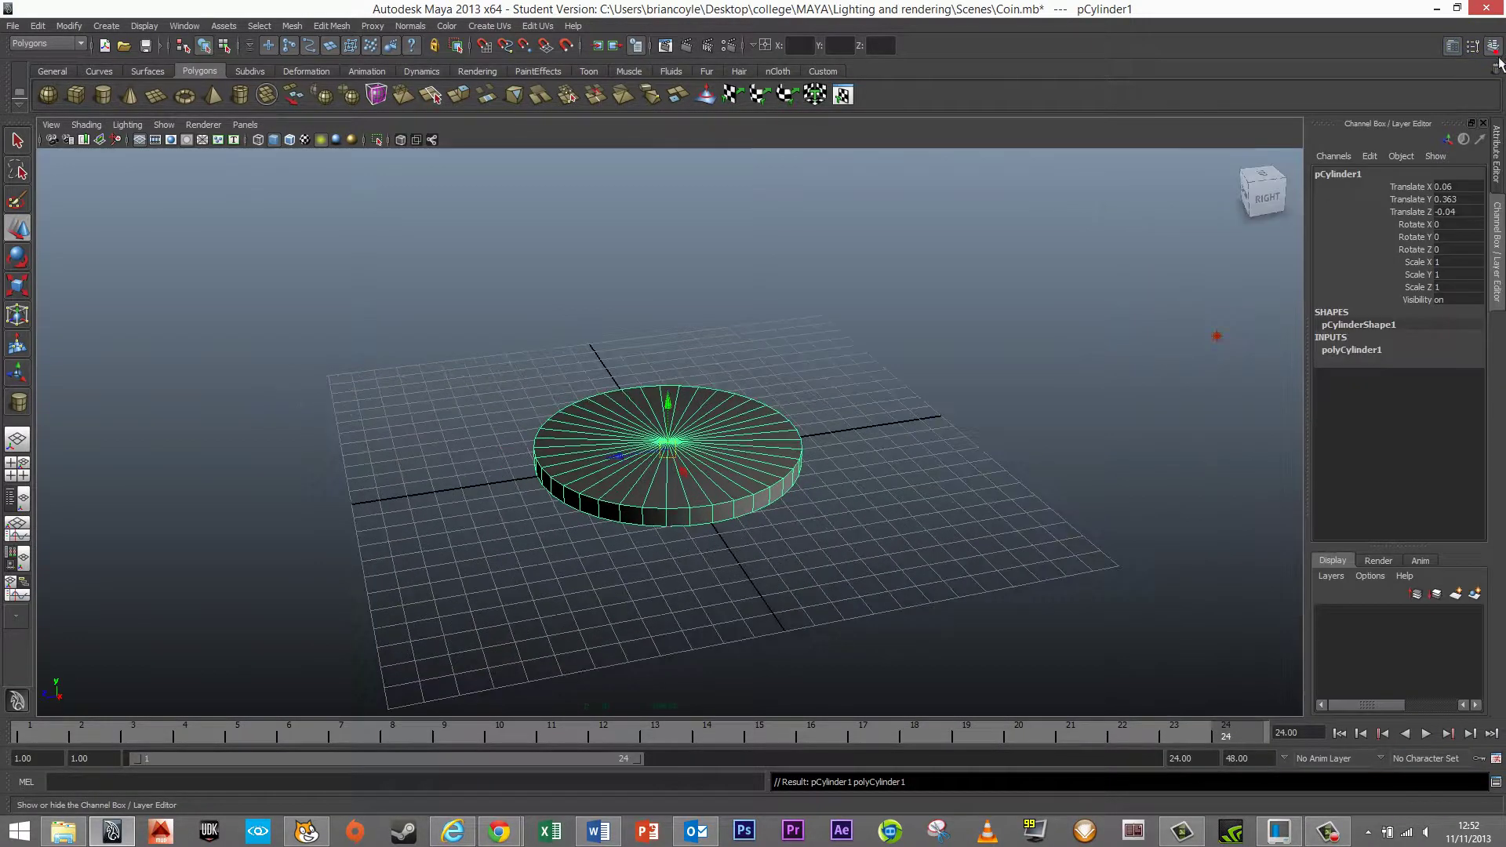
Step: Rotate the coin 90° on Z, undoing a trial Y rotation, and assign it a new Phong material
double_click(1451, 238)
type("90")
key("Return")
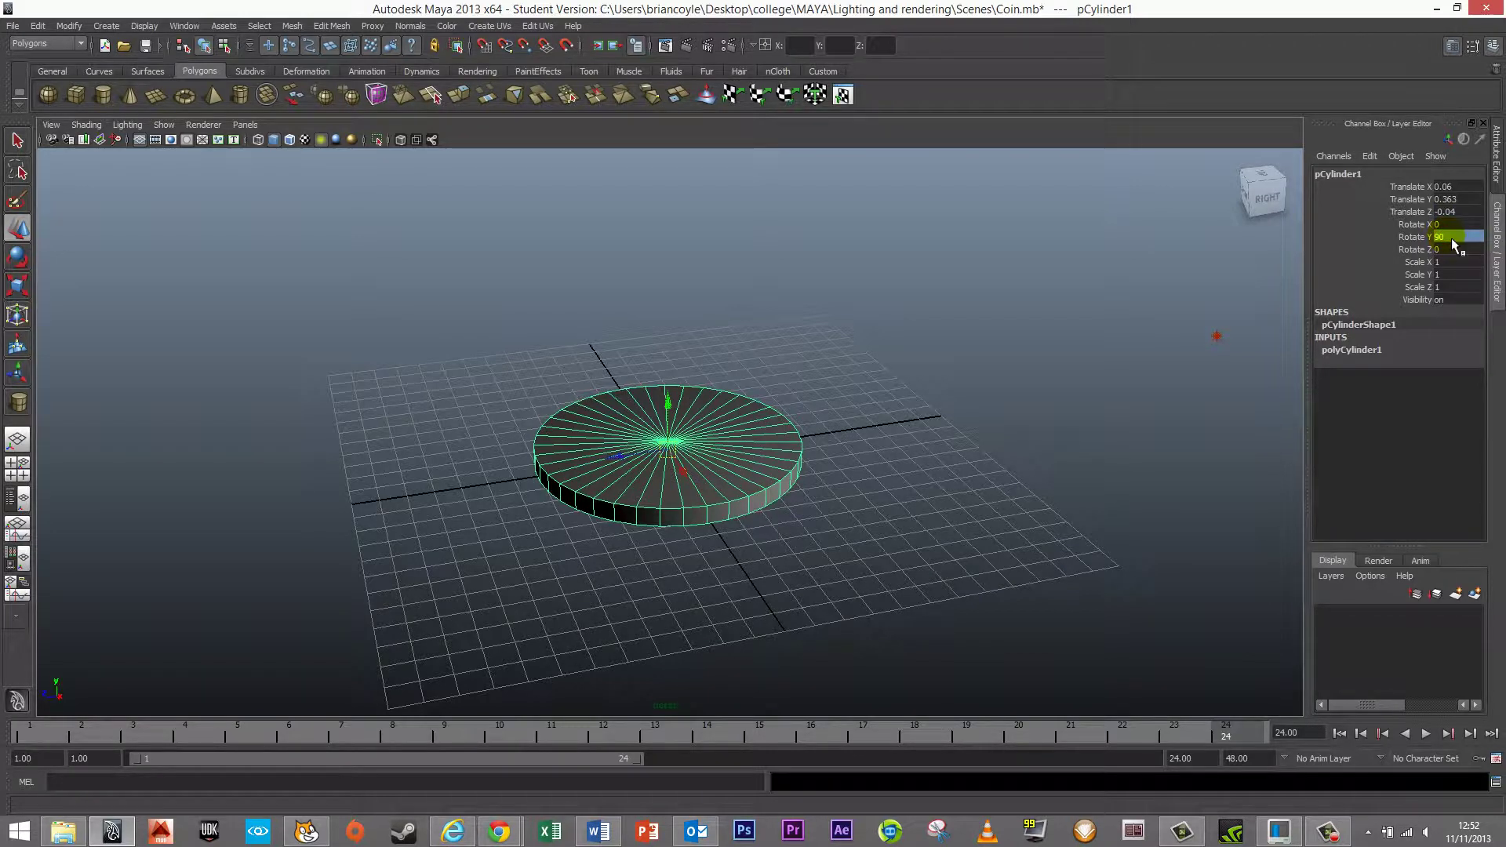
key("ctrl+z")
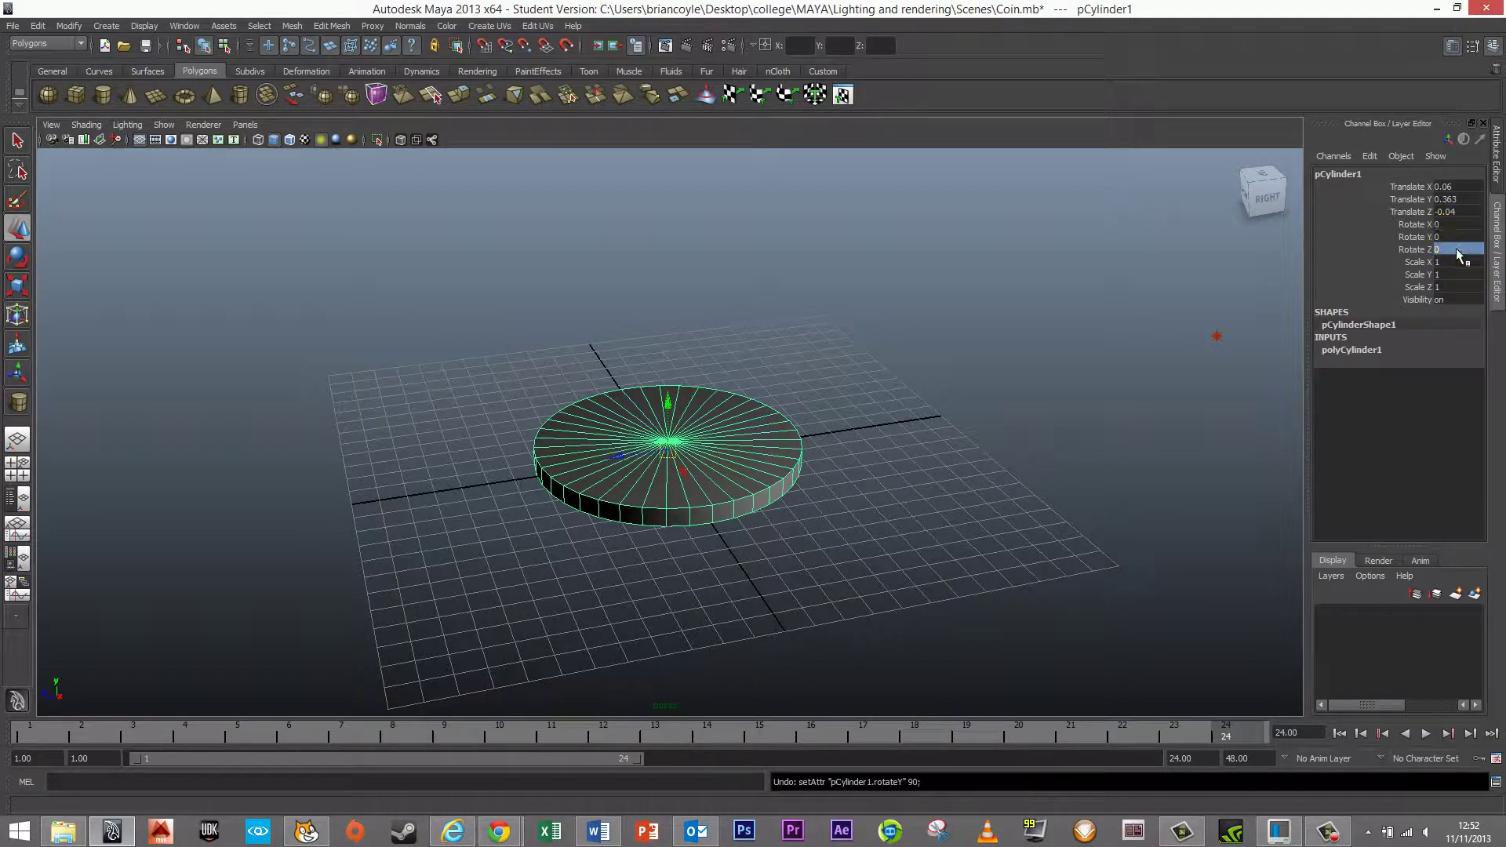
double_click(1459, 251)
type("90")
key("Return")
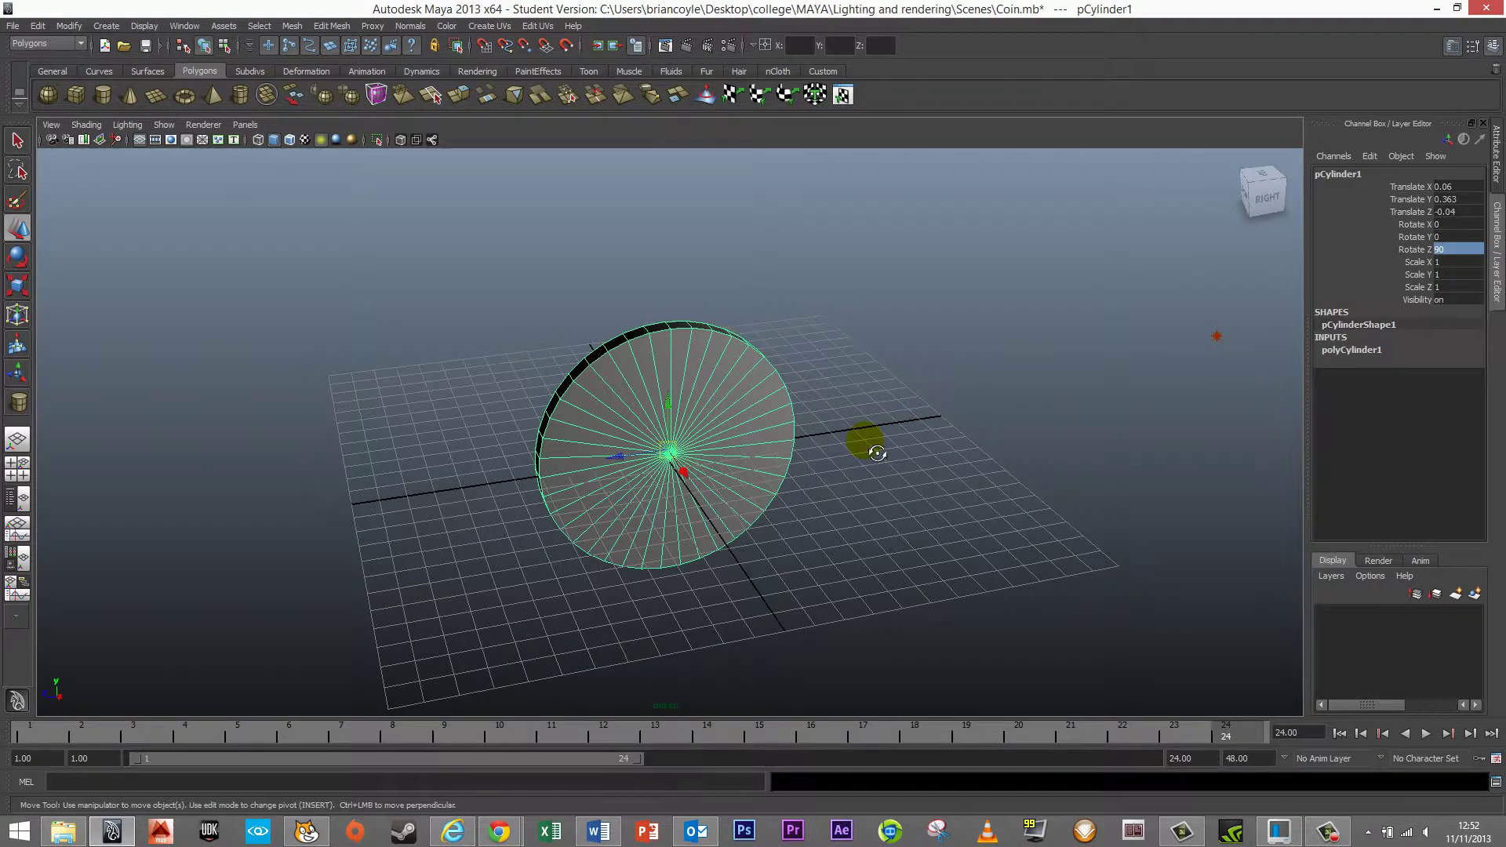
left_click_drag(867, 440, 837, 424, "alt")
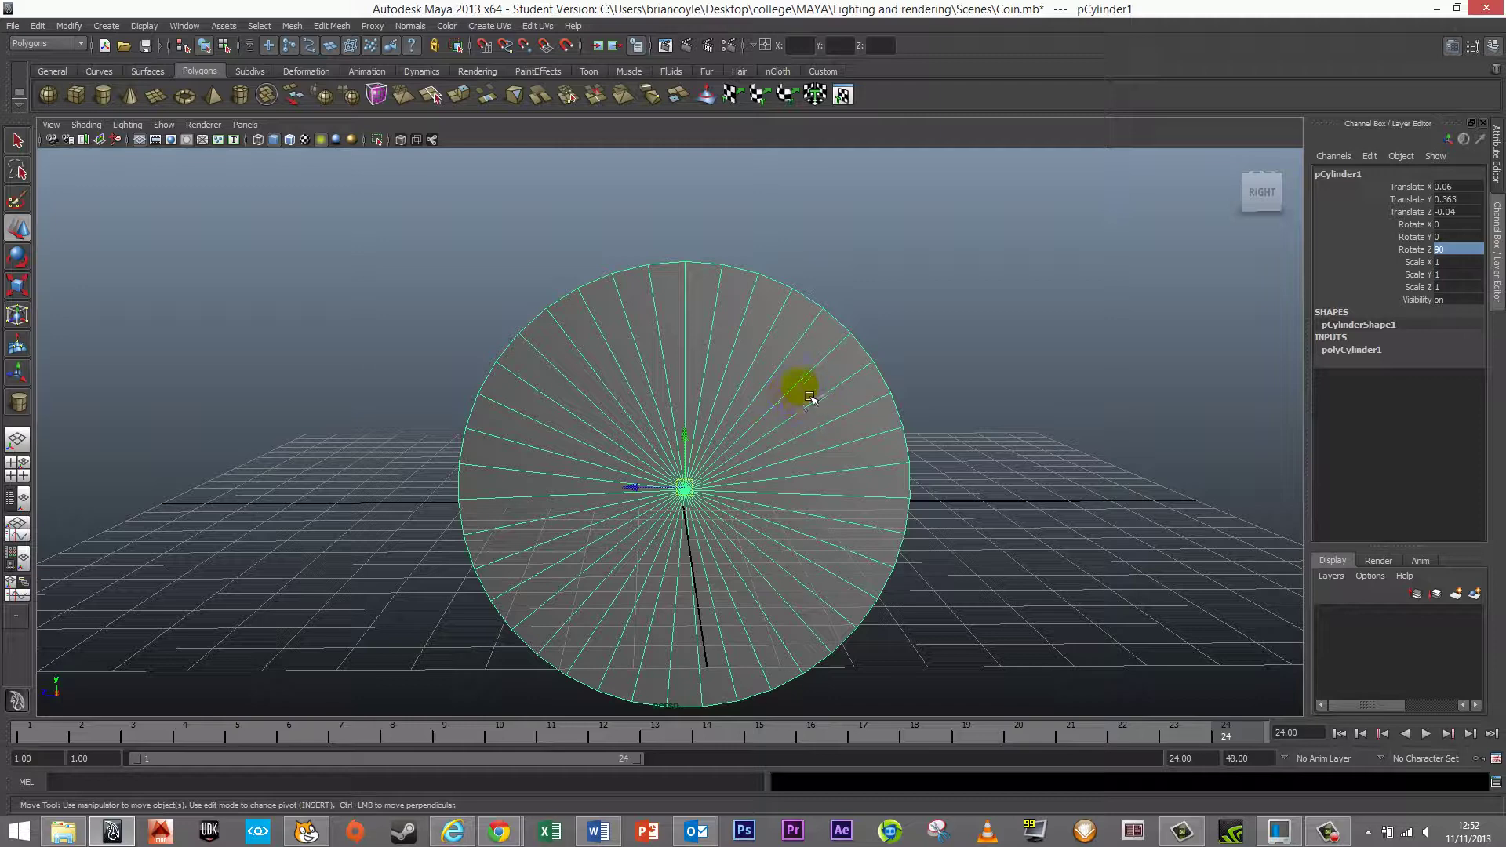
right_click_drag(800, 374, 901, 659)
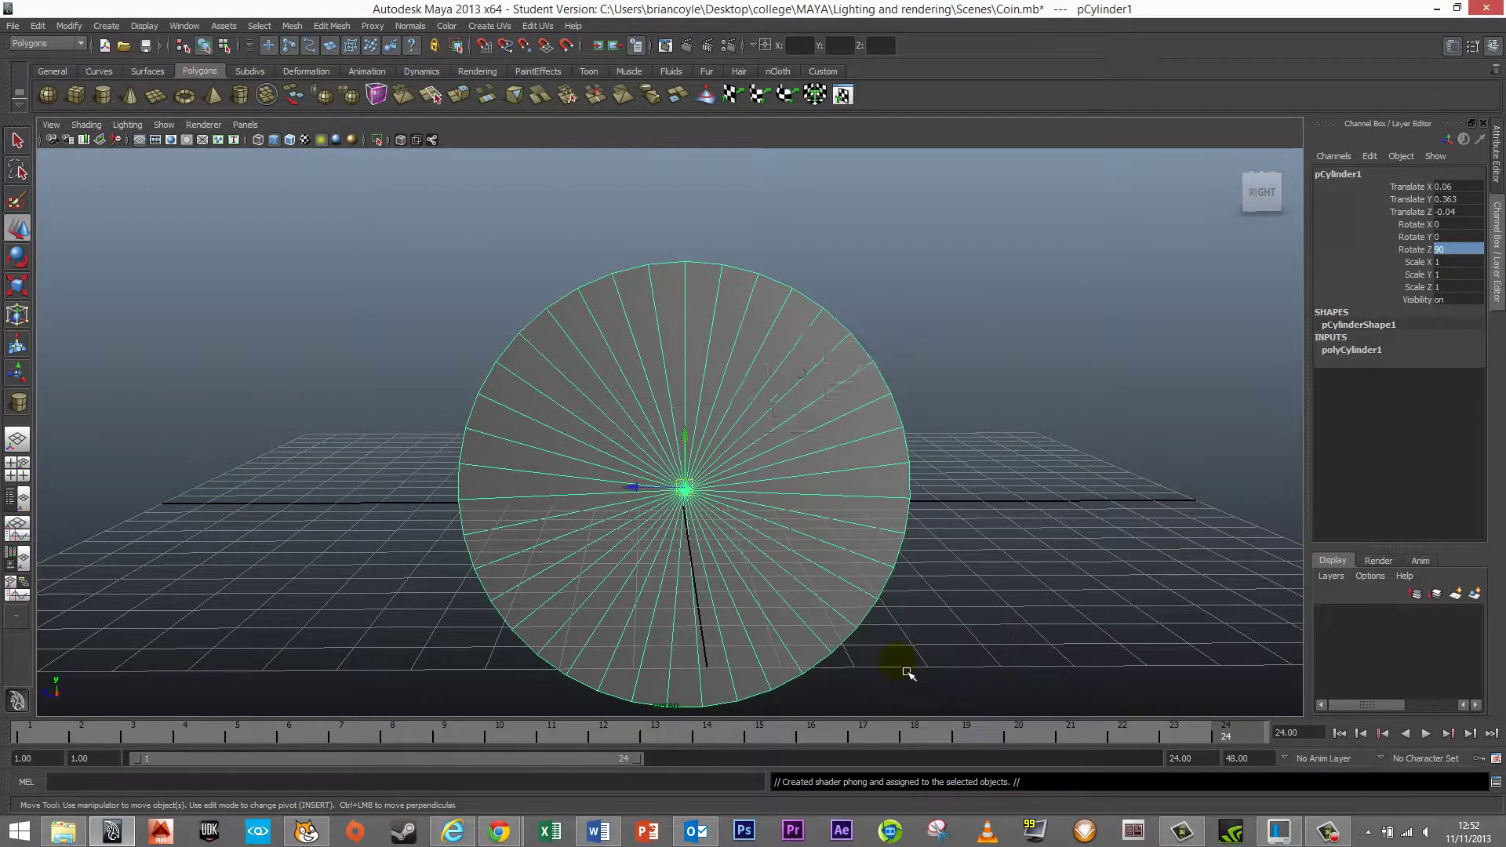
Step: Set the phong3 Color to gold, brightening its value from 0.753 to 0.848
left_click(1397, 173)
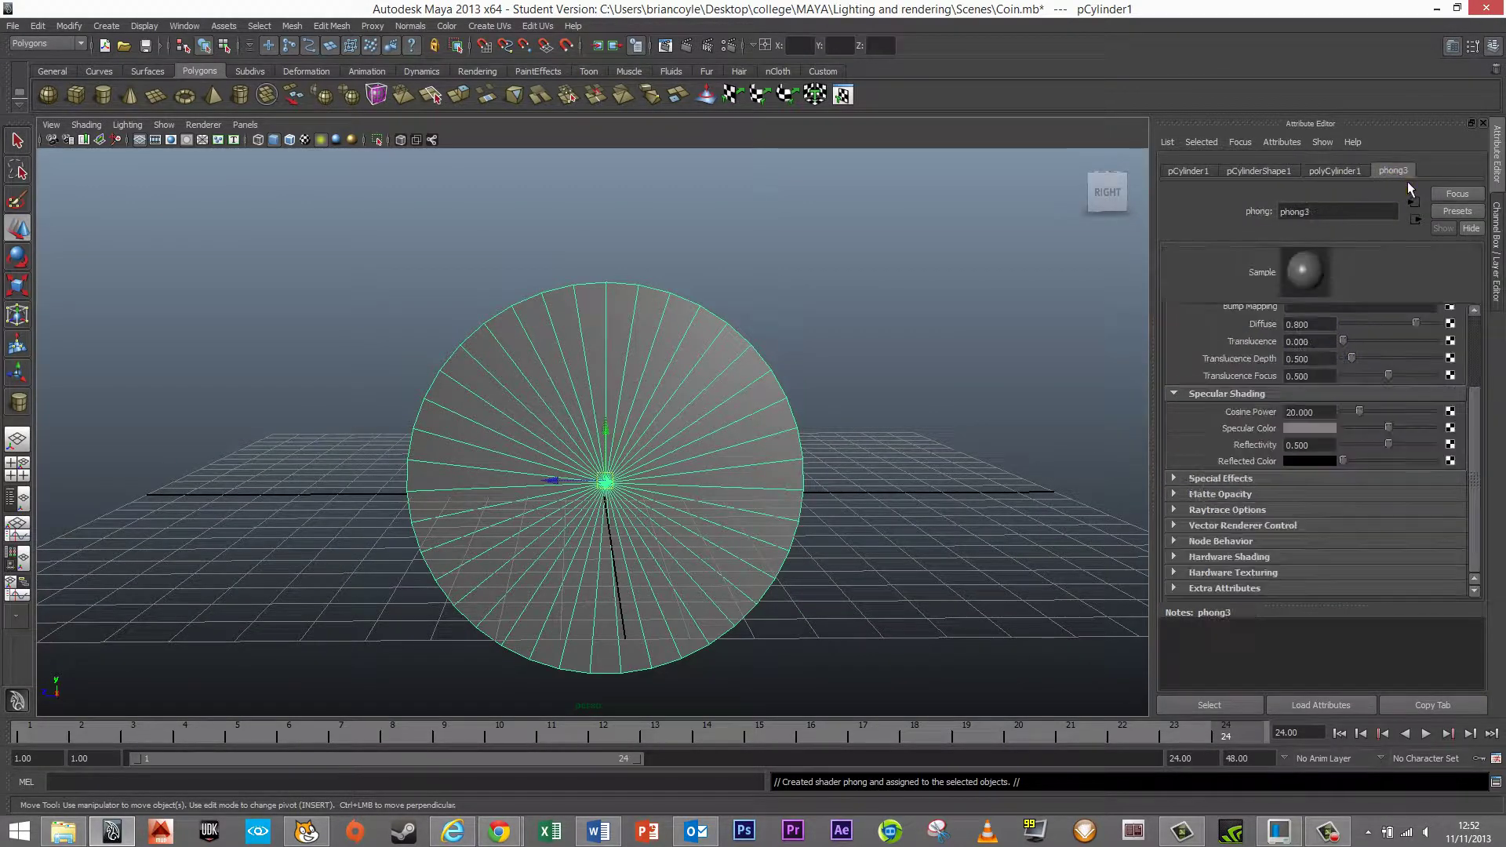
left_click_drag(1467, 397, 1369, 384)
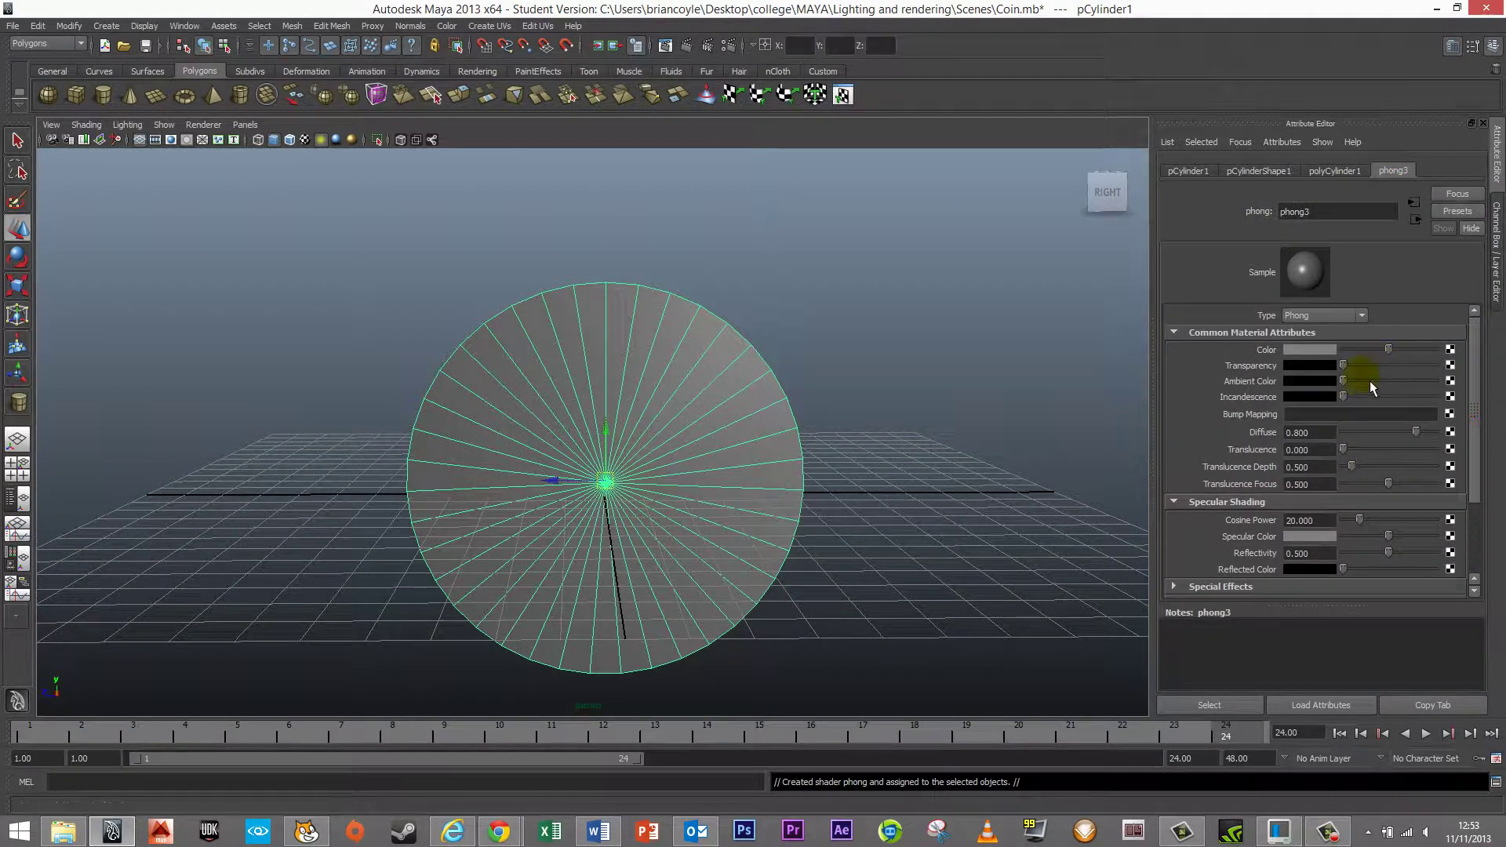
left_click(1334, 350)
left_click(1228, 338)
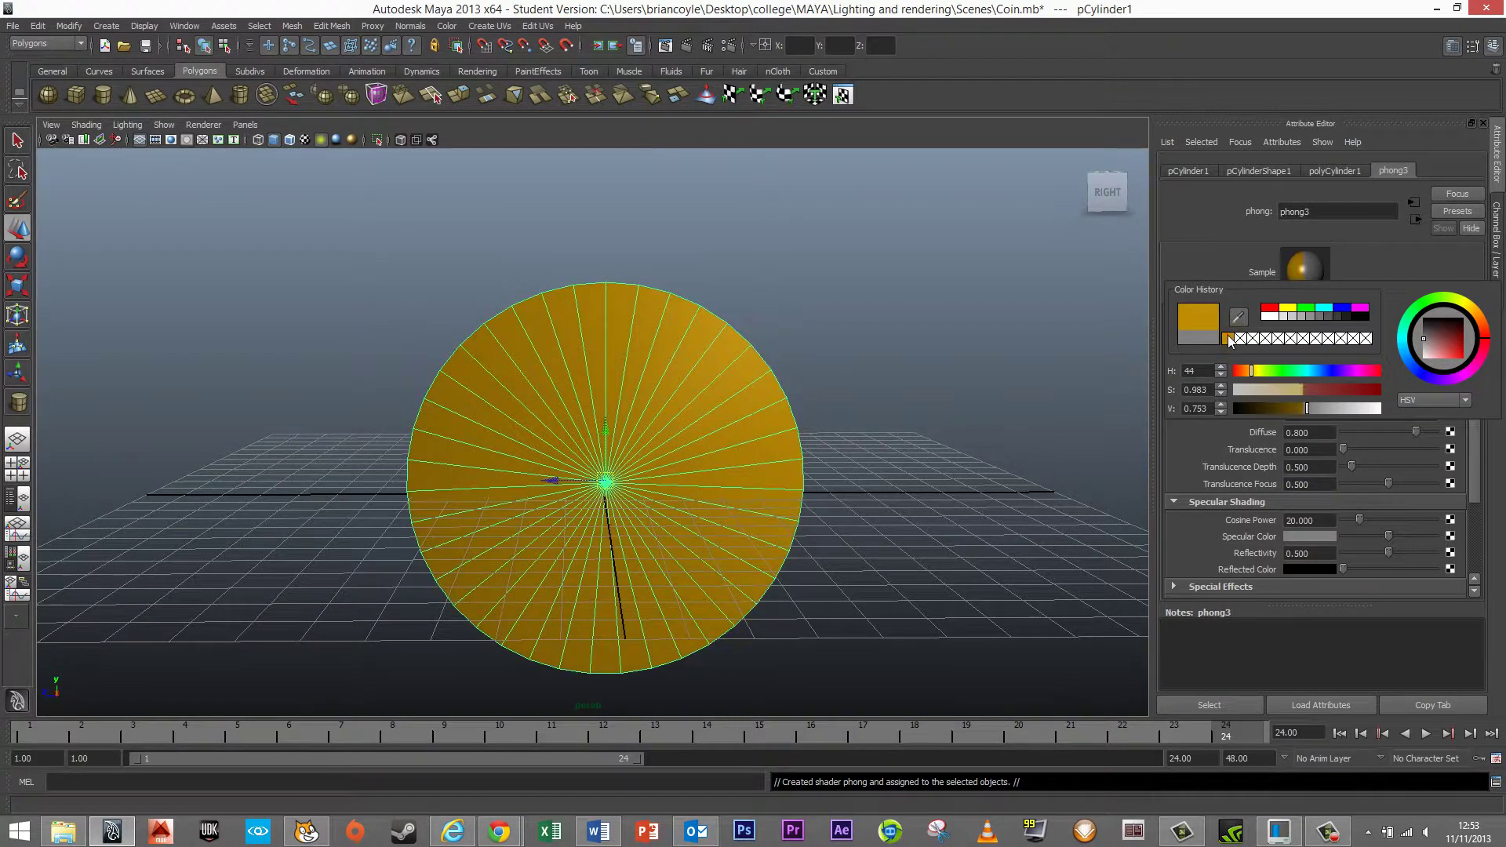
left_click_drag(1345, 408, 1353, 411)
left_click(1220, 239)
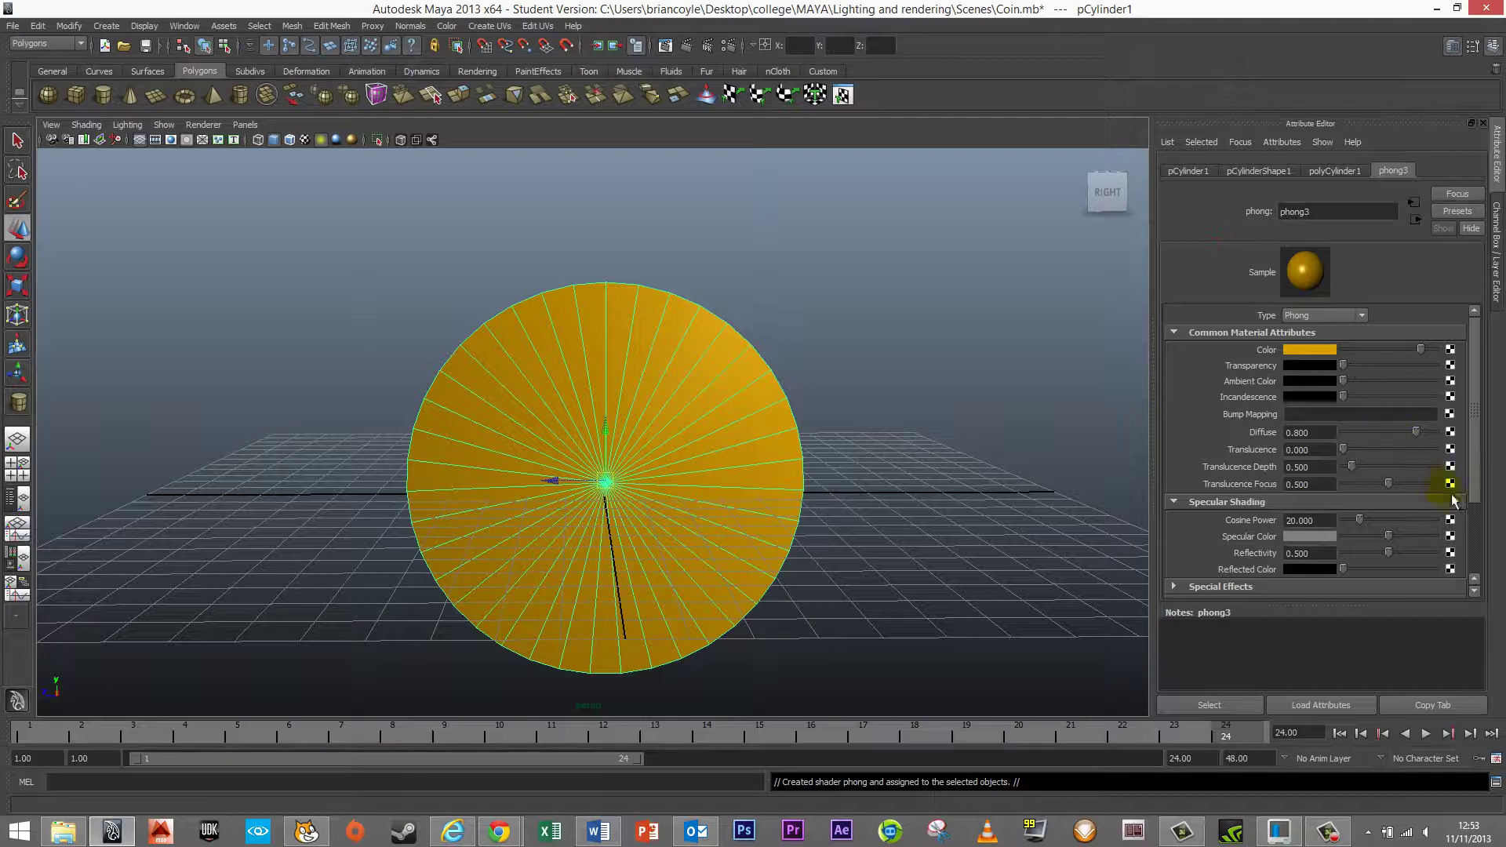
Step: Give phong3 a matching gold Specular Color
left_click(1333, 539)
left_click(1208, 526)
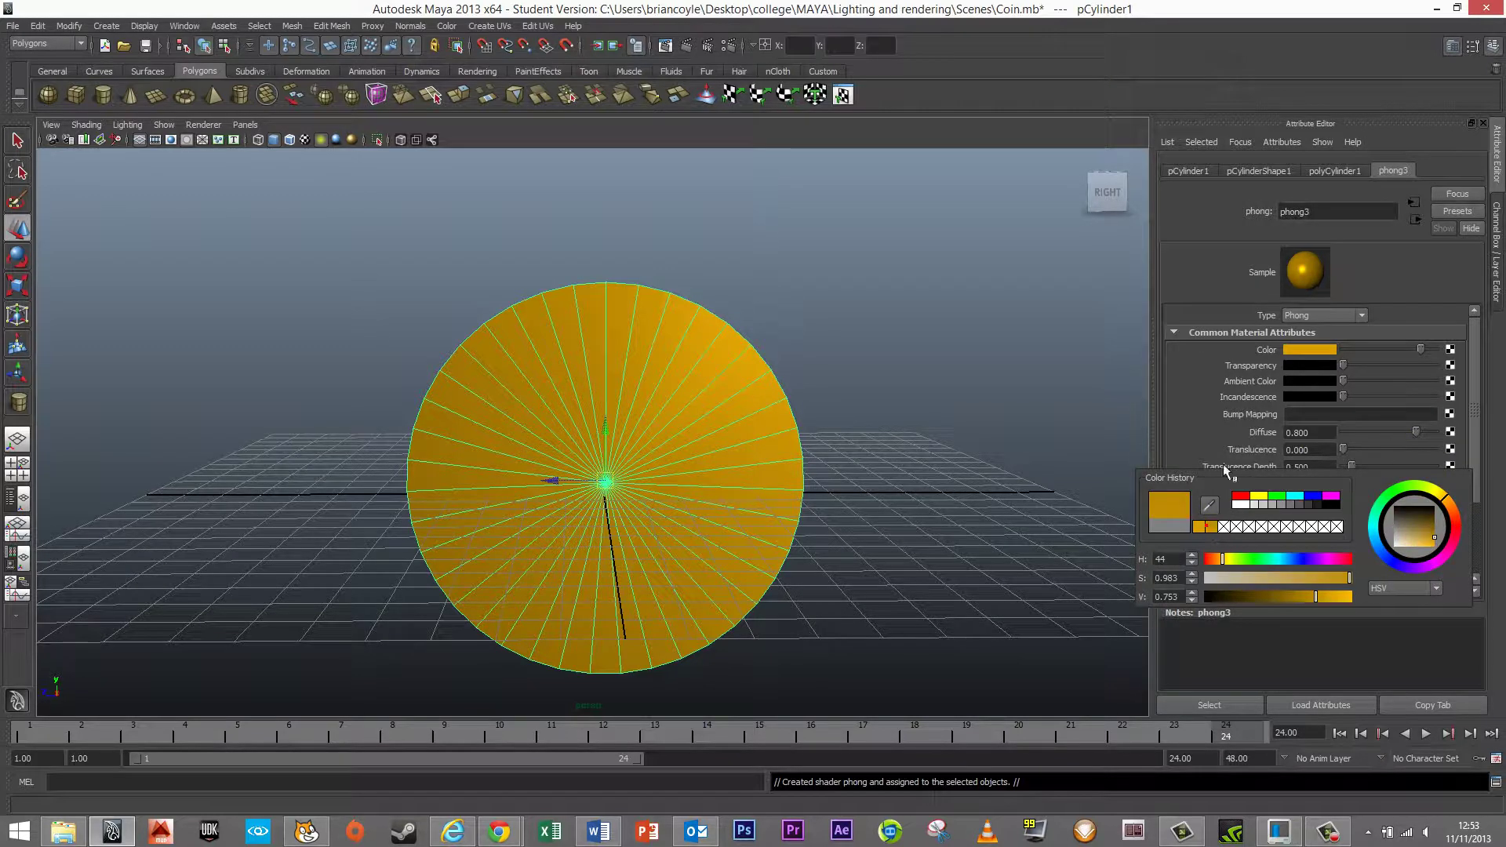
left_click_drag(914, 417, 766, 471, "alt")
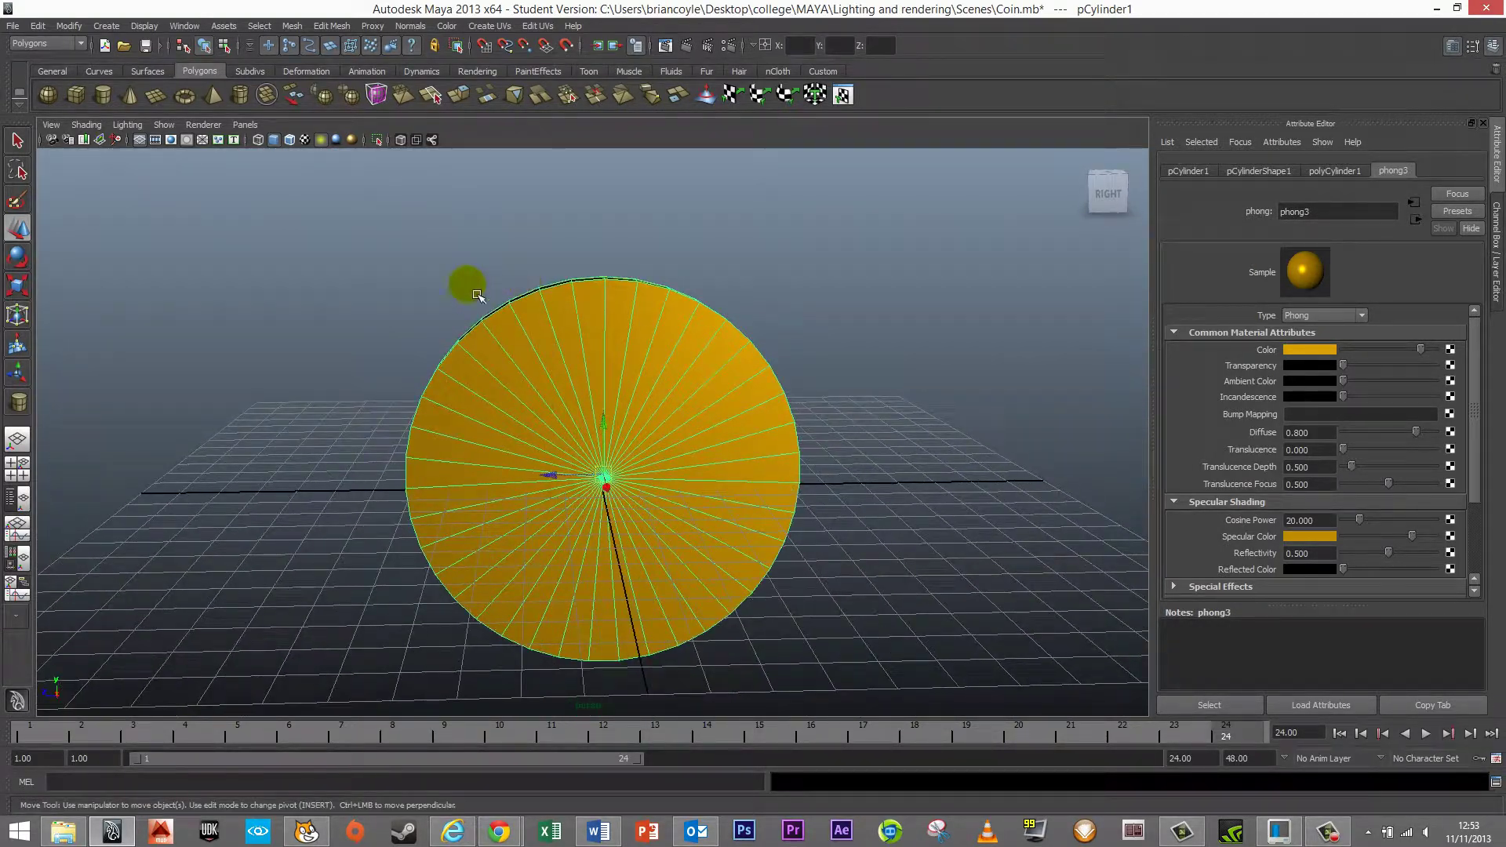
Step: Create a point light and move it out to the lower right of the coin
left_click(118, 27)
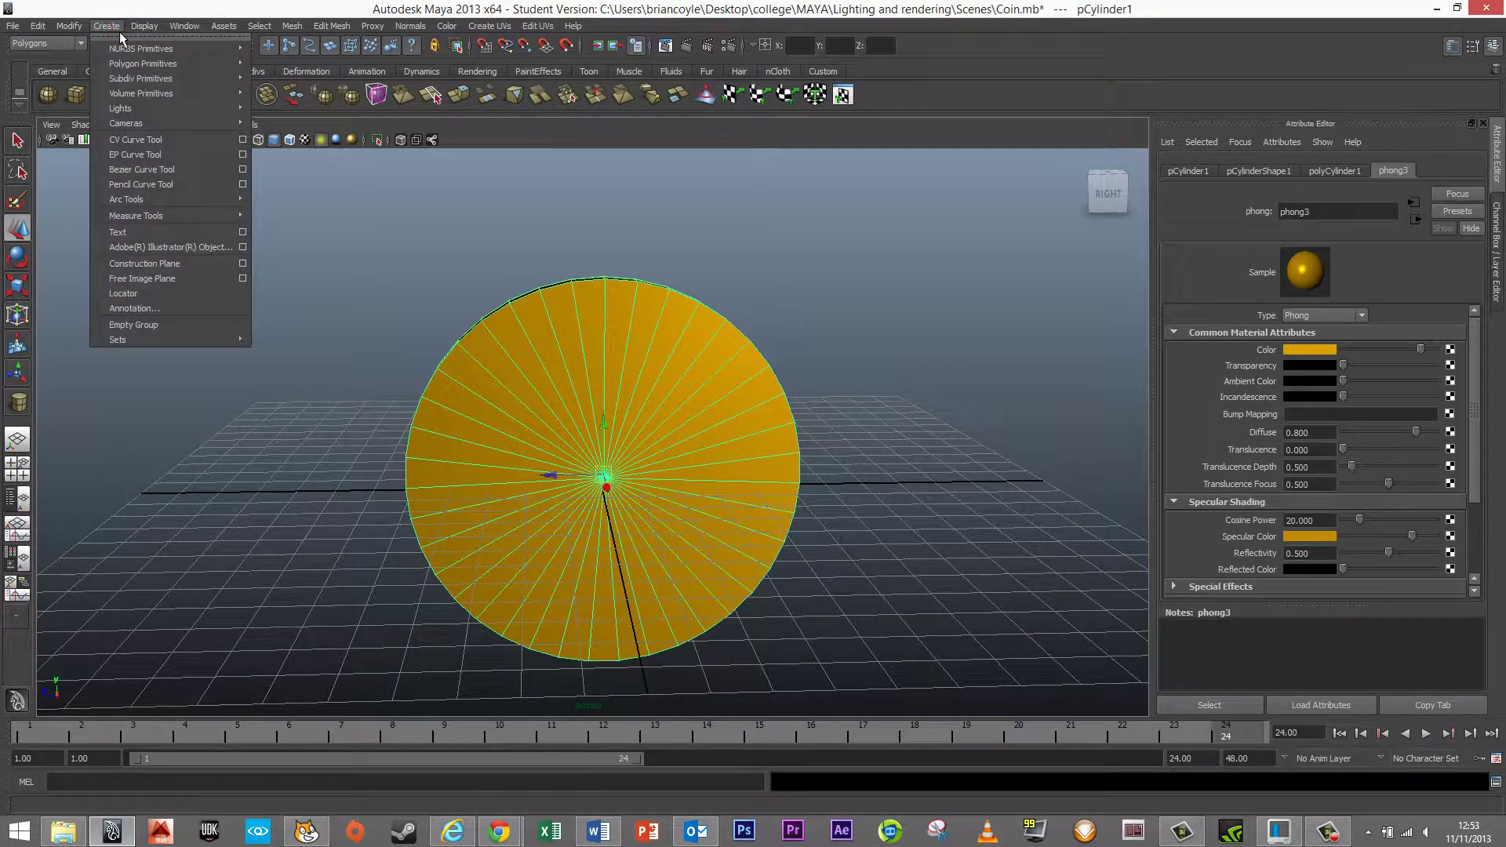
mouse_move(145, 116)
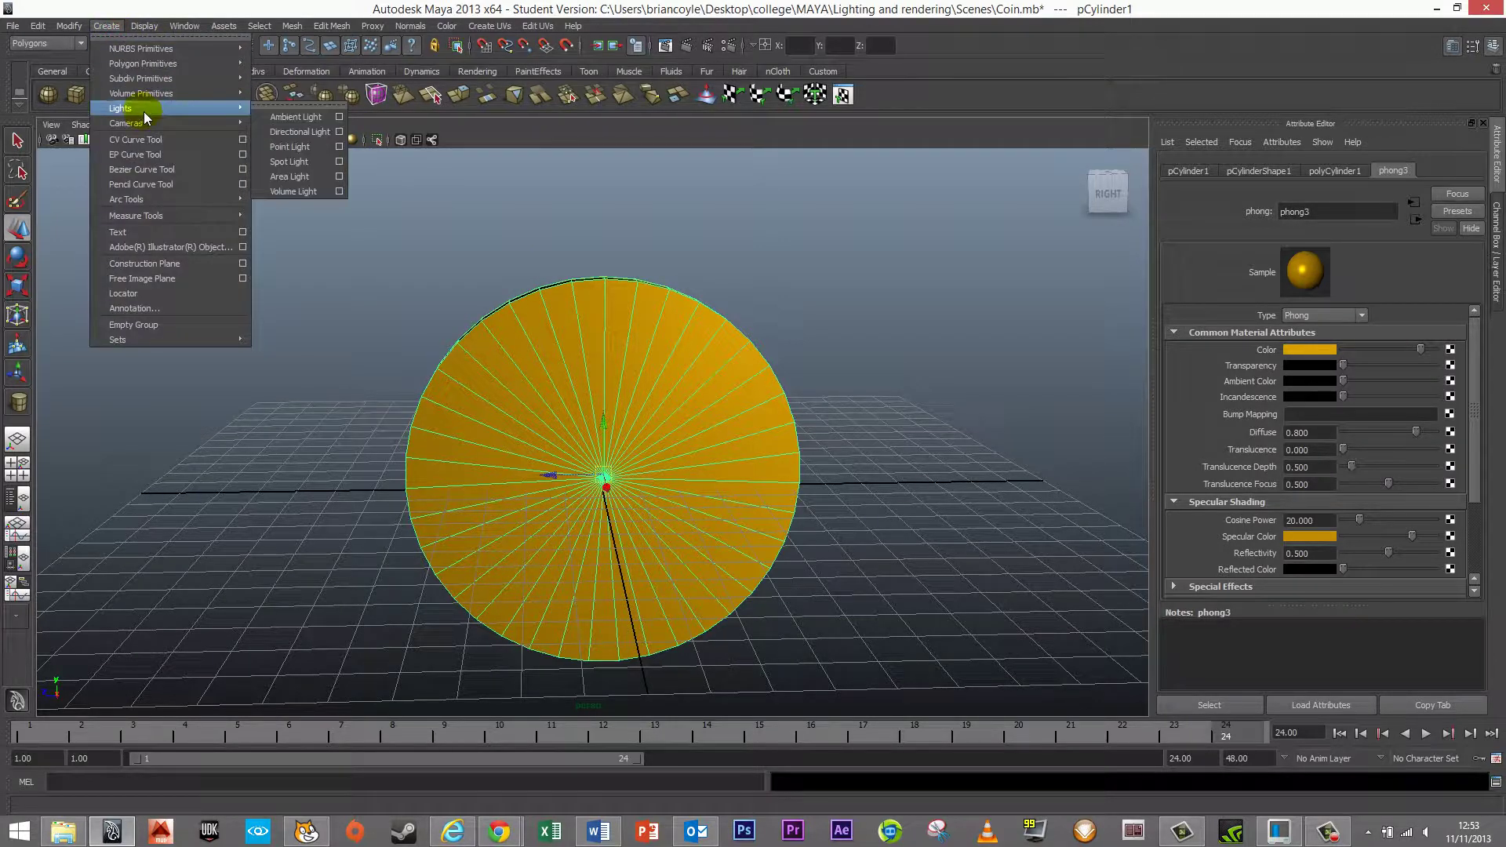
left_click(289, 147)
left_click_drag(712, 449, 694, 537, "alt")
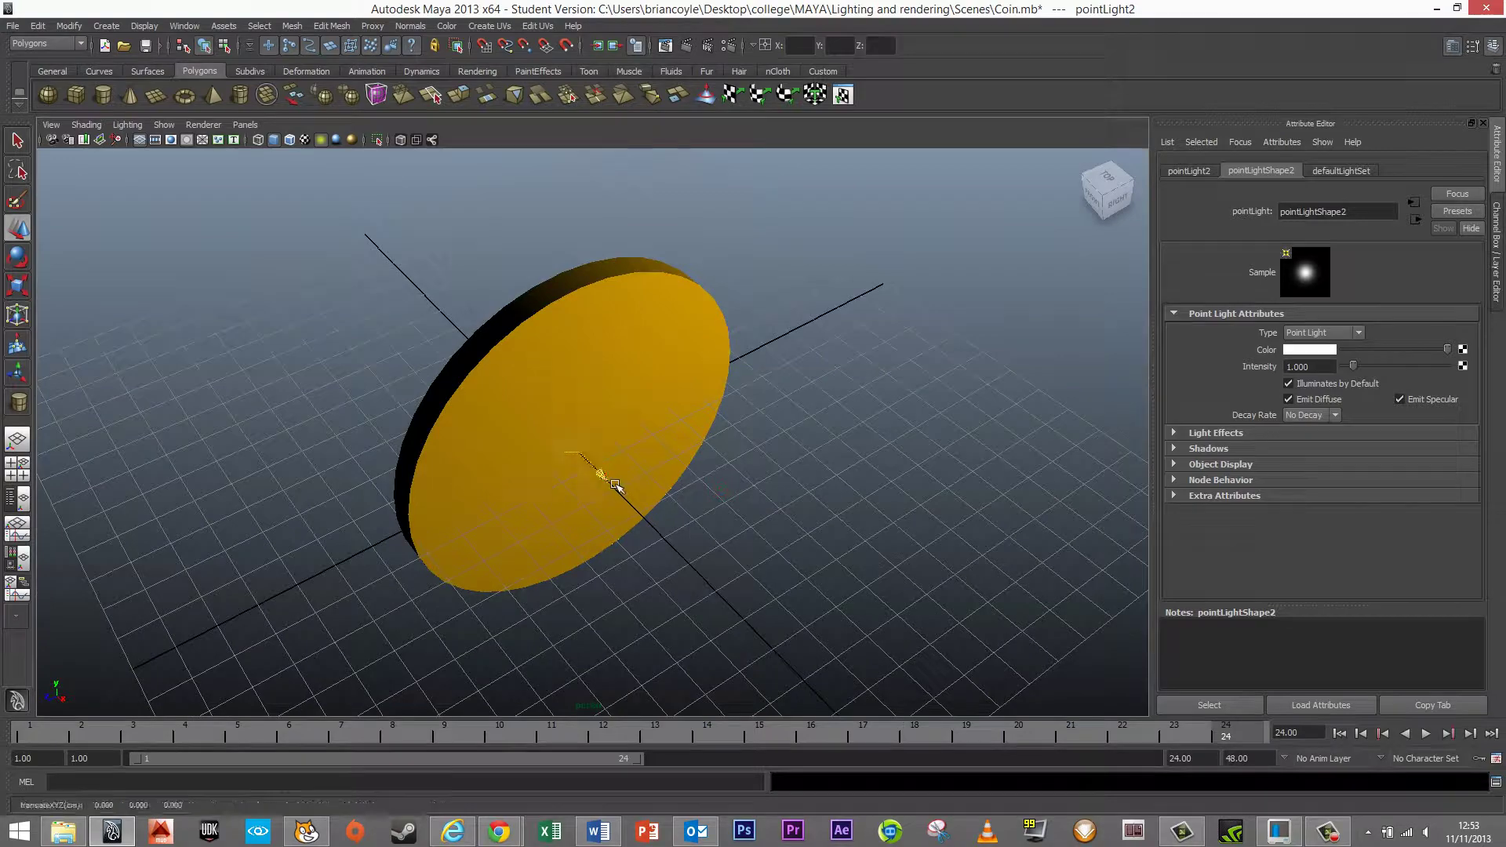
left_click_drag(616, 488, 706, 498)
Step: In the right-side view, raise the light above the coin, then select the coin
left_click(1117, 200)
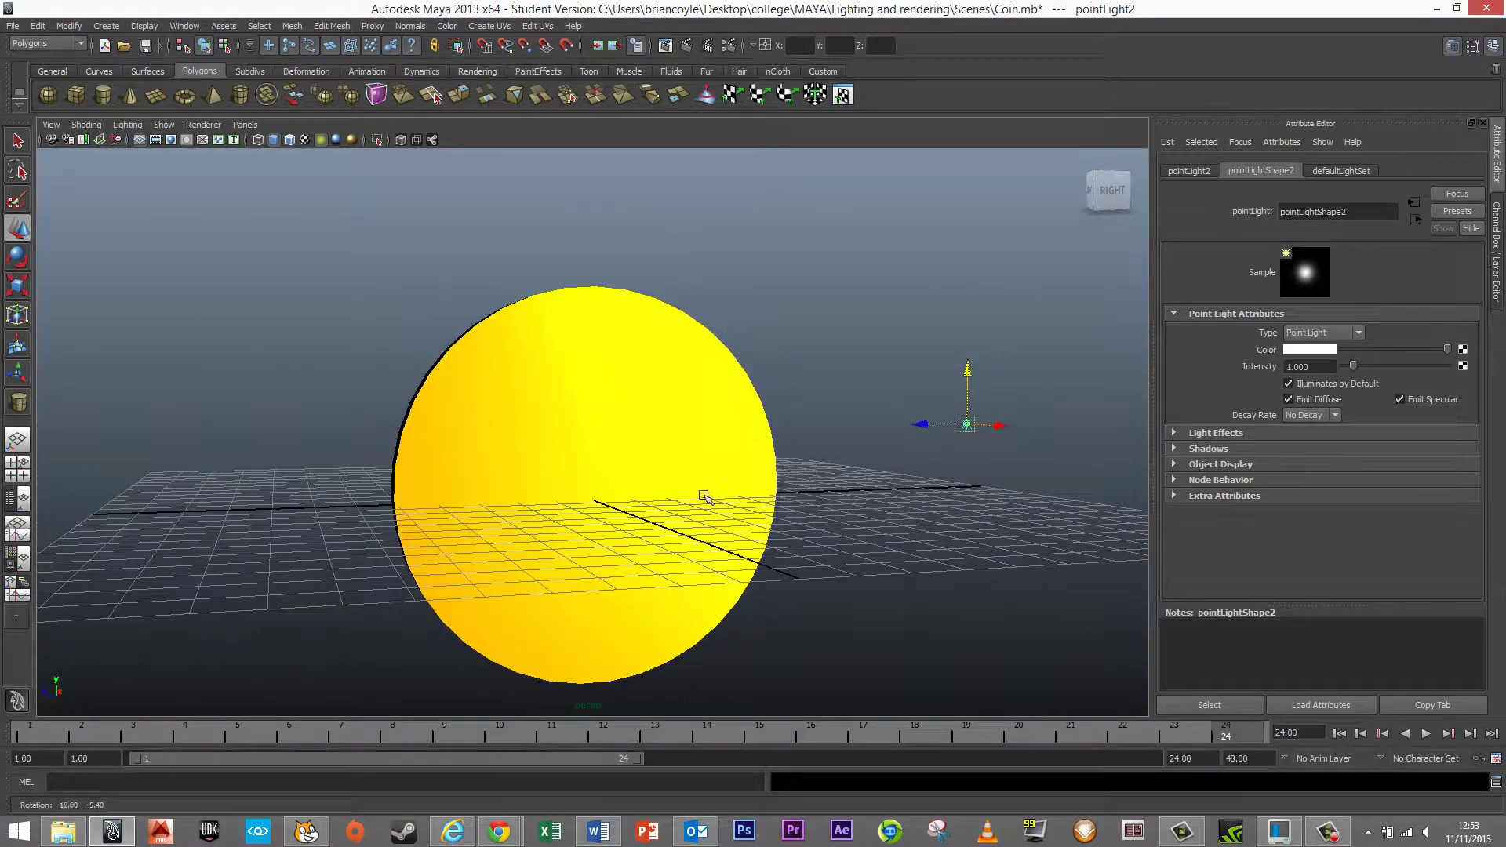
left_click_drag(968, 370, 779, 486)
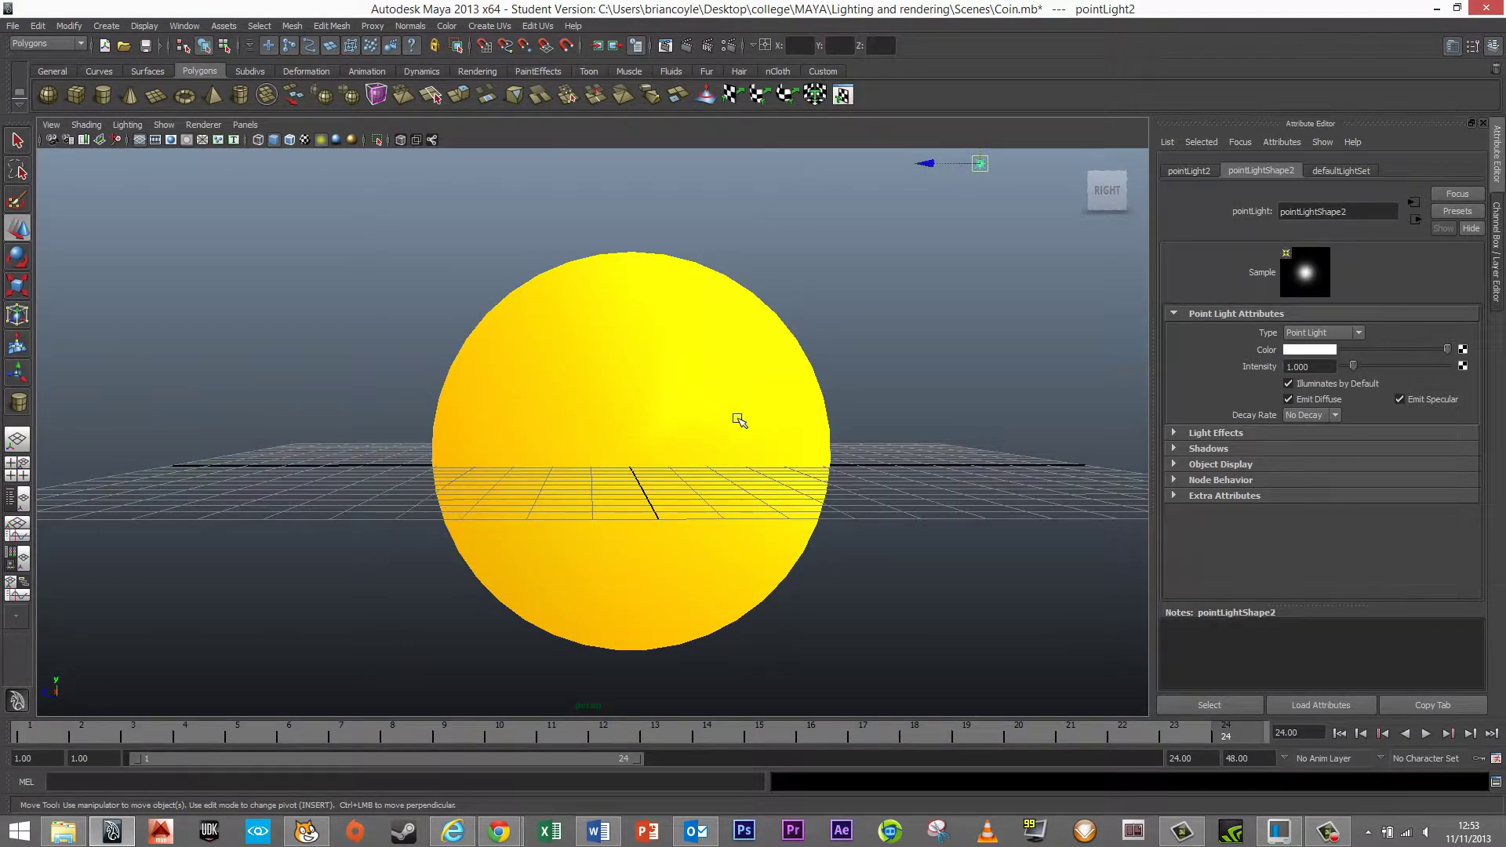
left_click_drag(739, 420, 659, 410, "alt")
left_click(659, 410)
right_click_drag(658, 411, 737, 491, "alt")
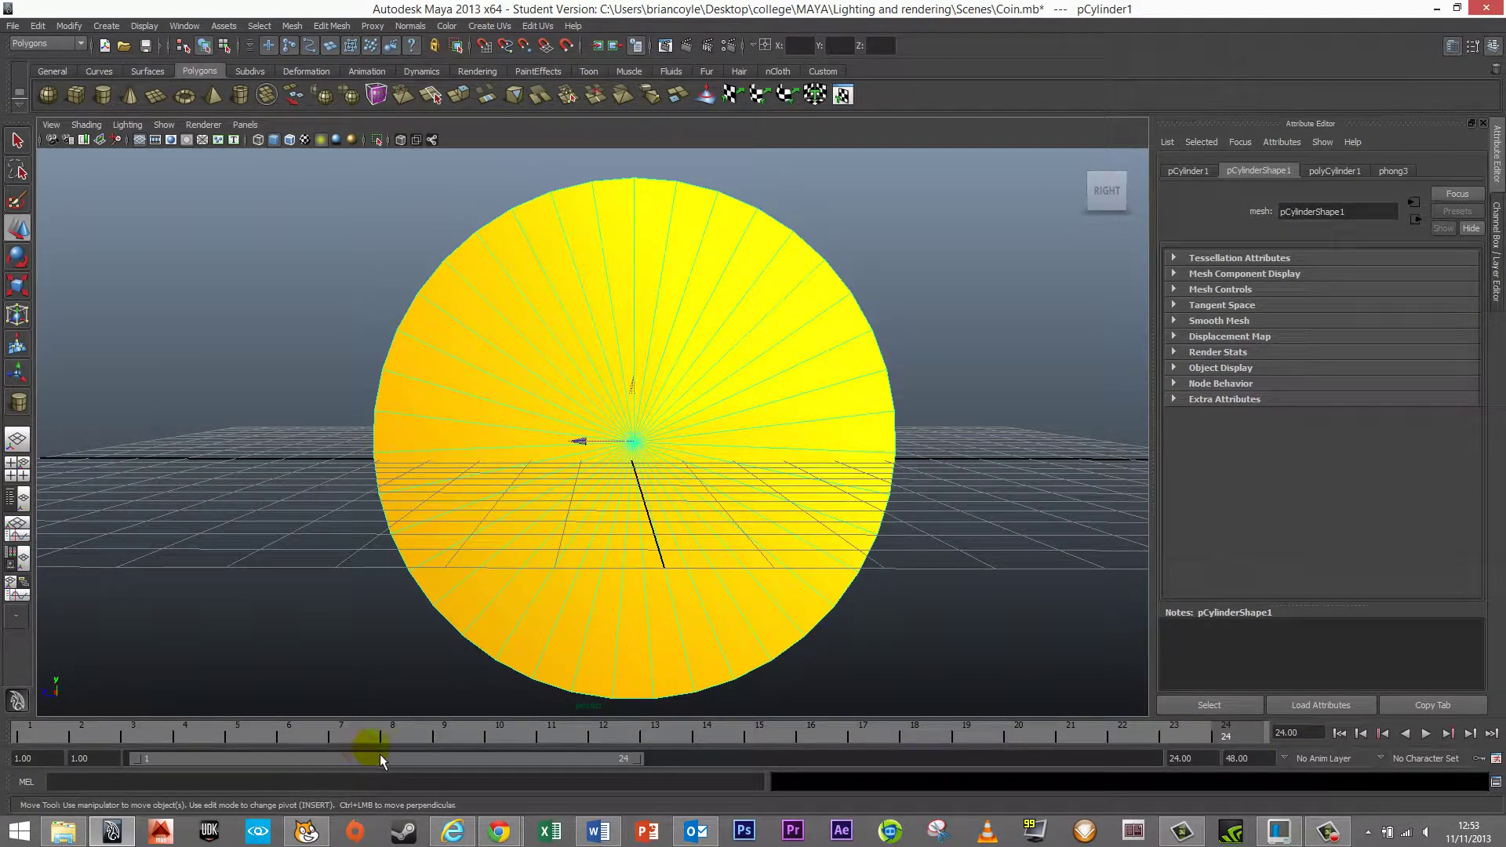
Step: Key the coin at frame 1 with S, then move to frame 24
key("alt+v")
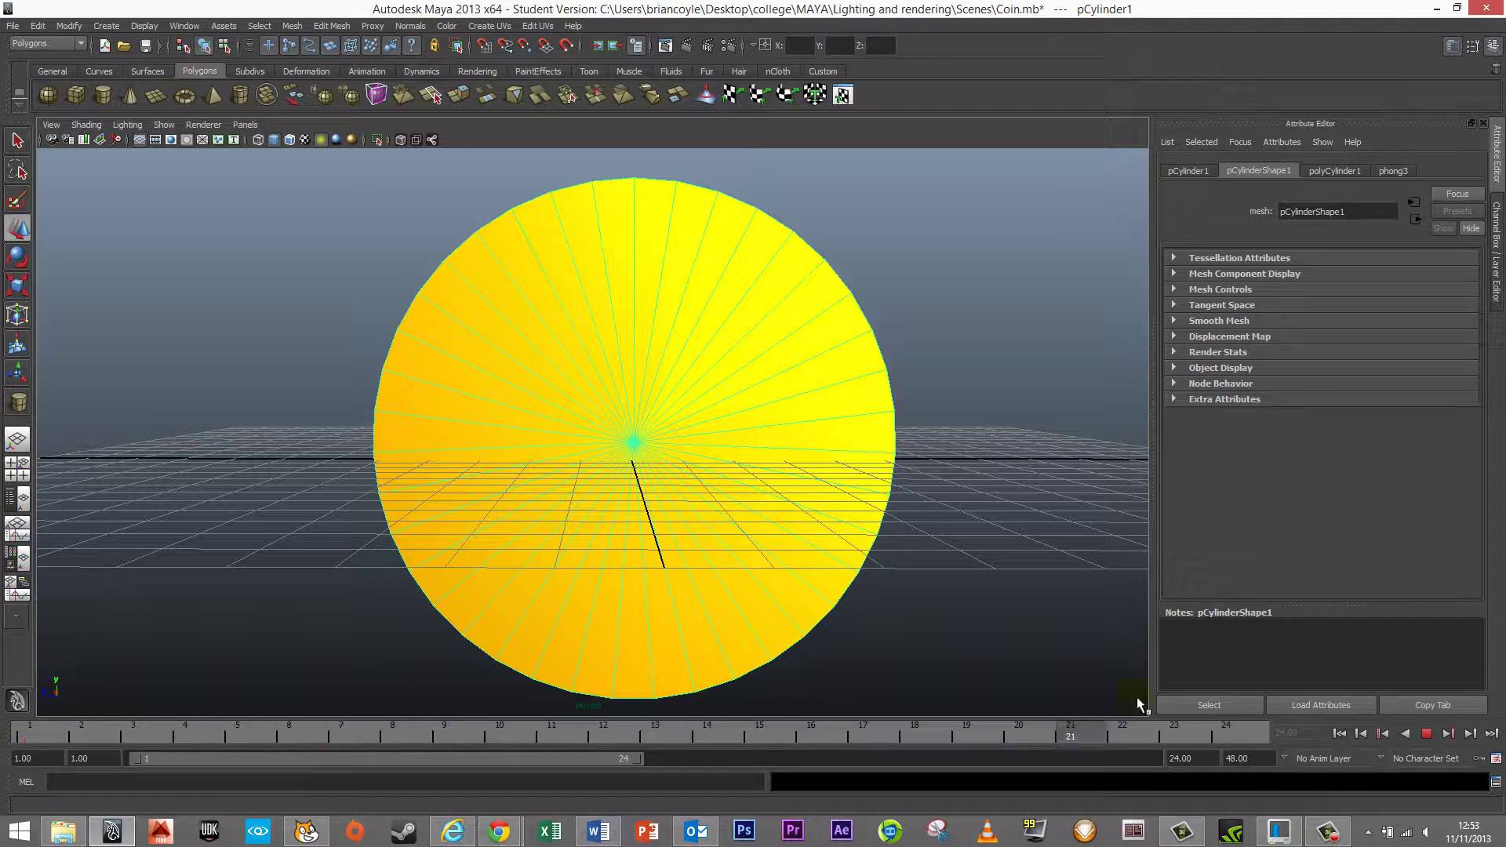
key("alt+v")
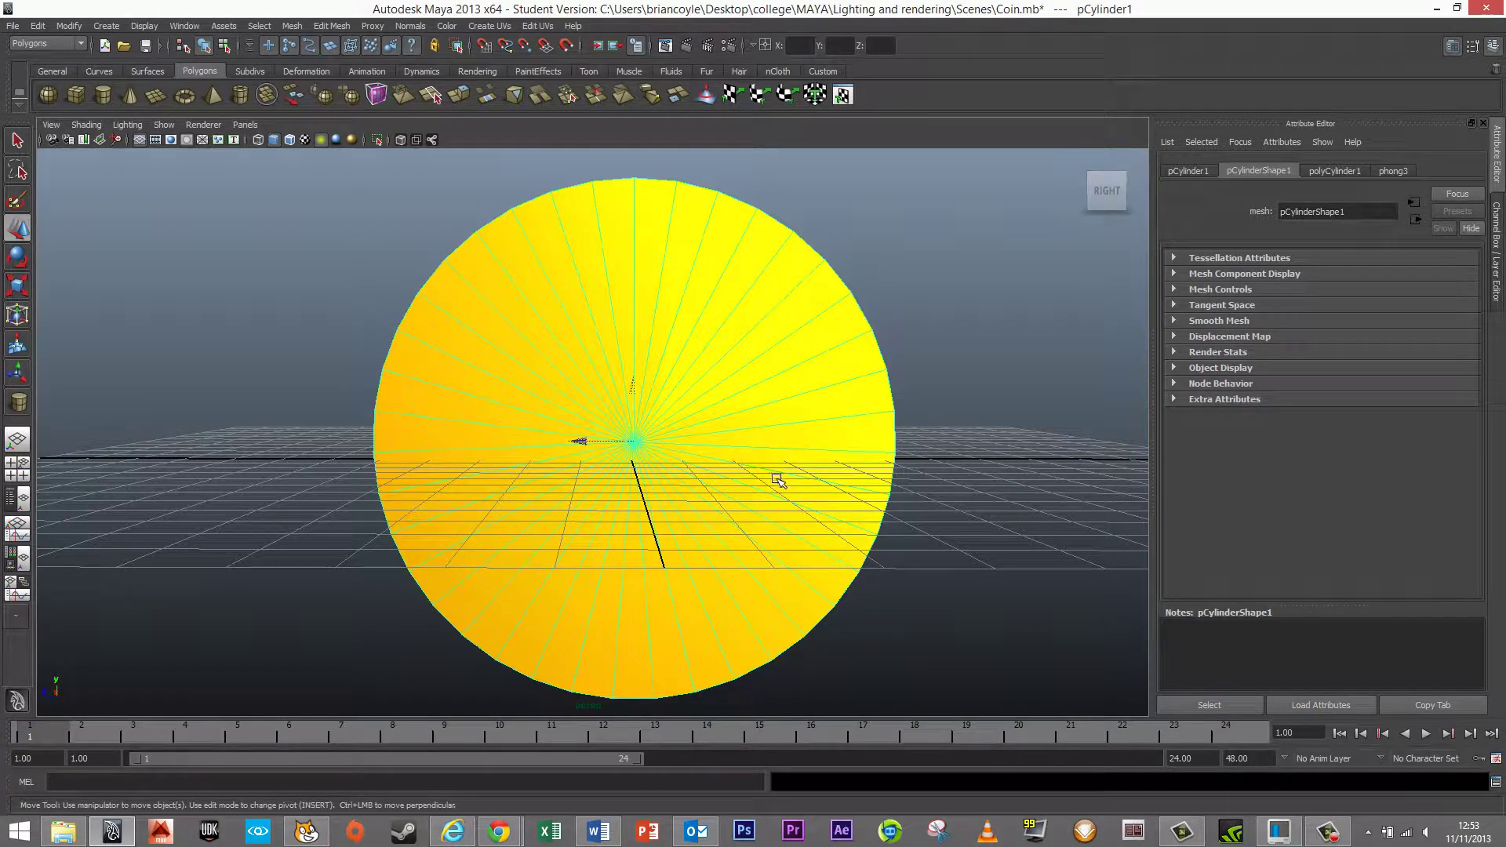
left_click_drag(778, 480, 775, 478, "alt")
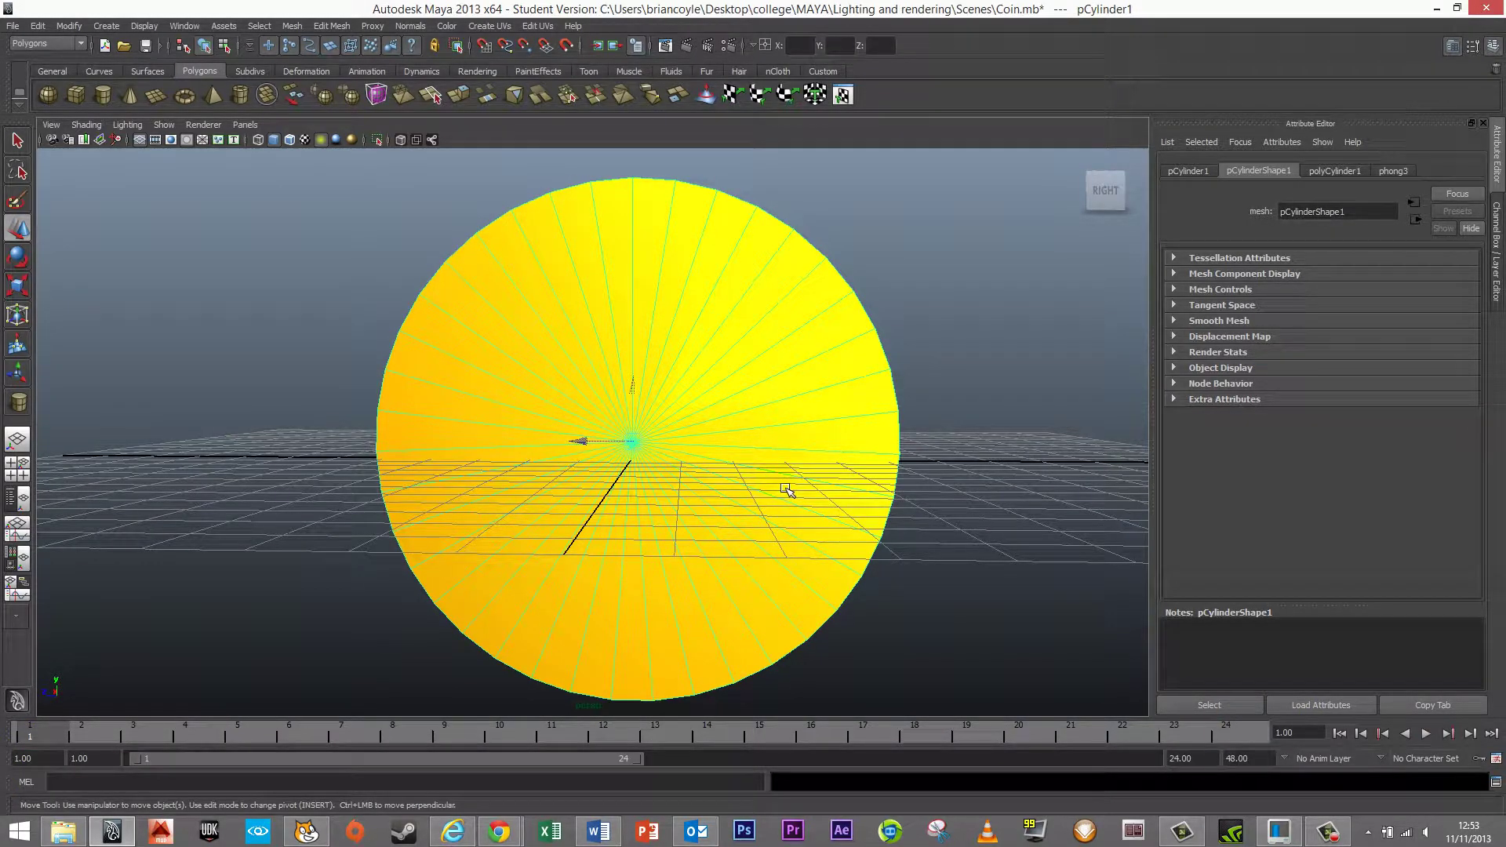
key("s")
left_click(1224, 733)
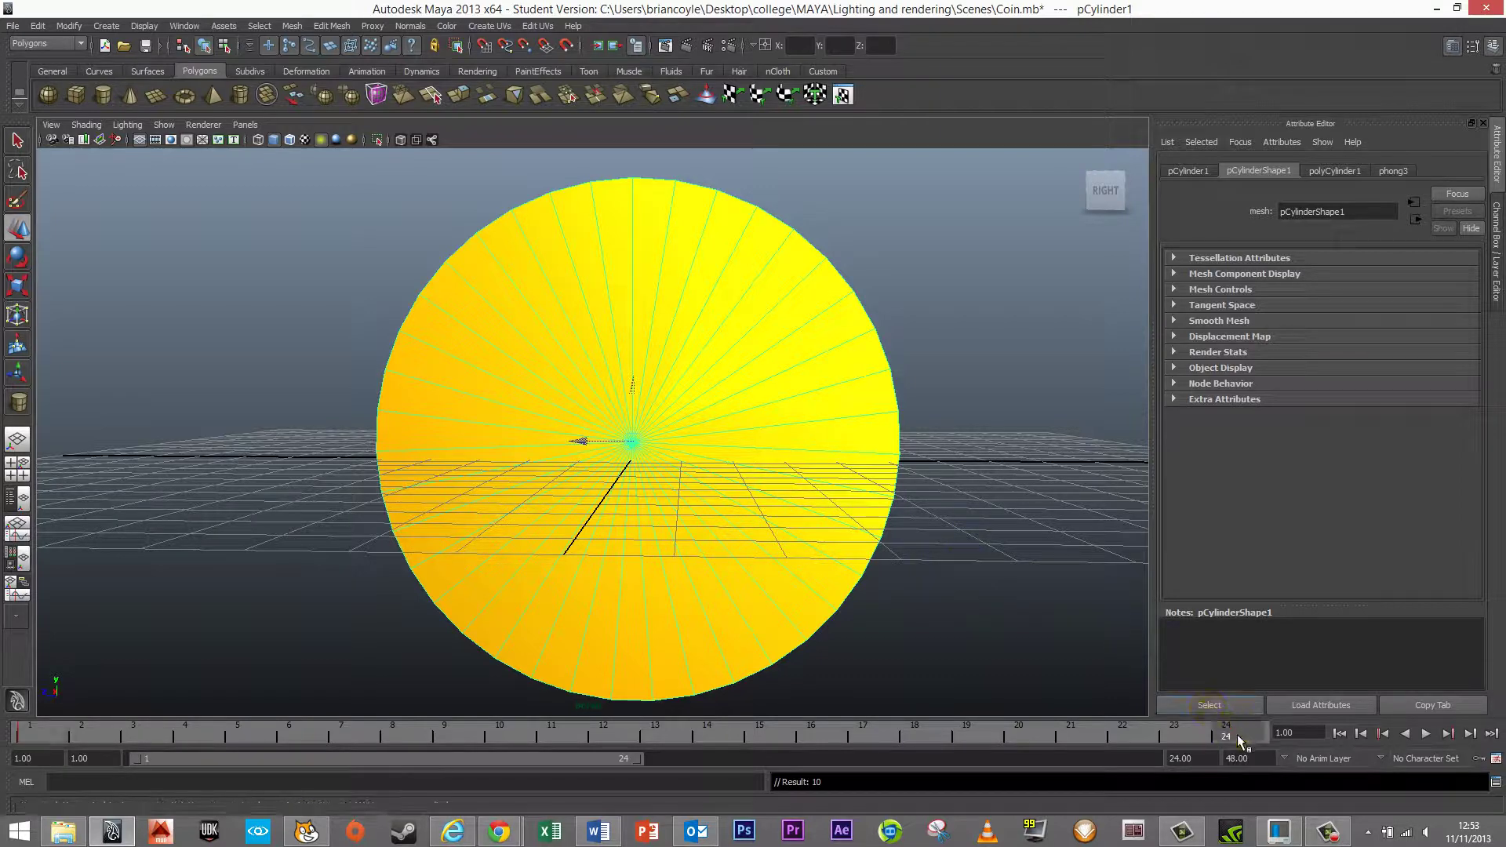
Step: At frame 24, set the coin's Rotate X to 180 in the Channel Box
left_click(1498, 48)
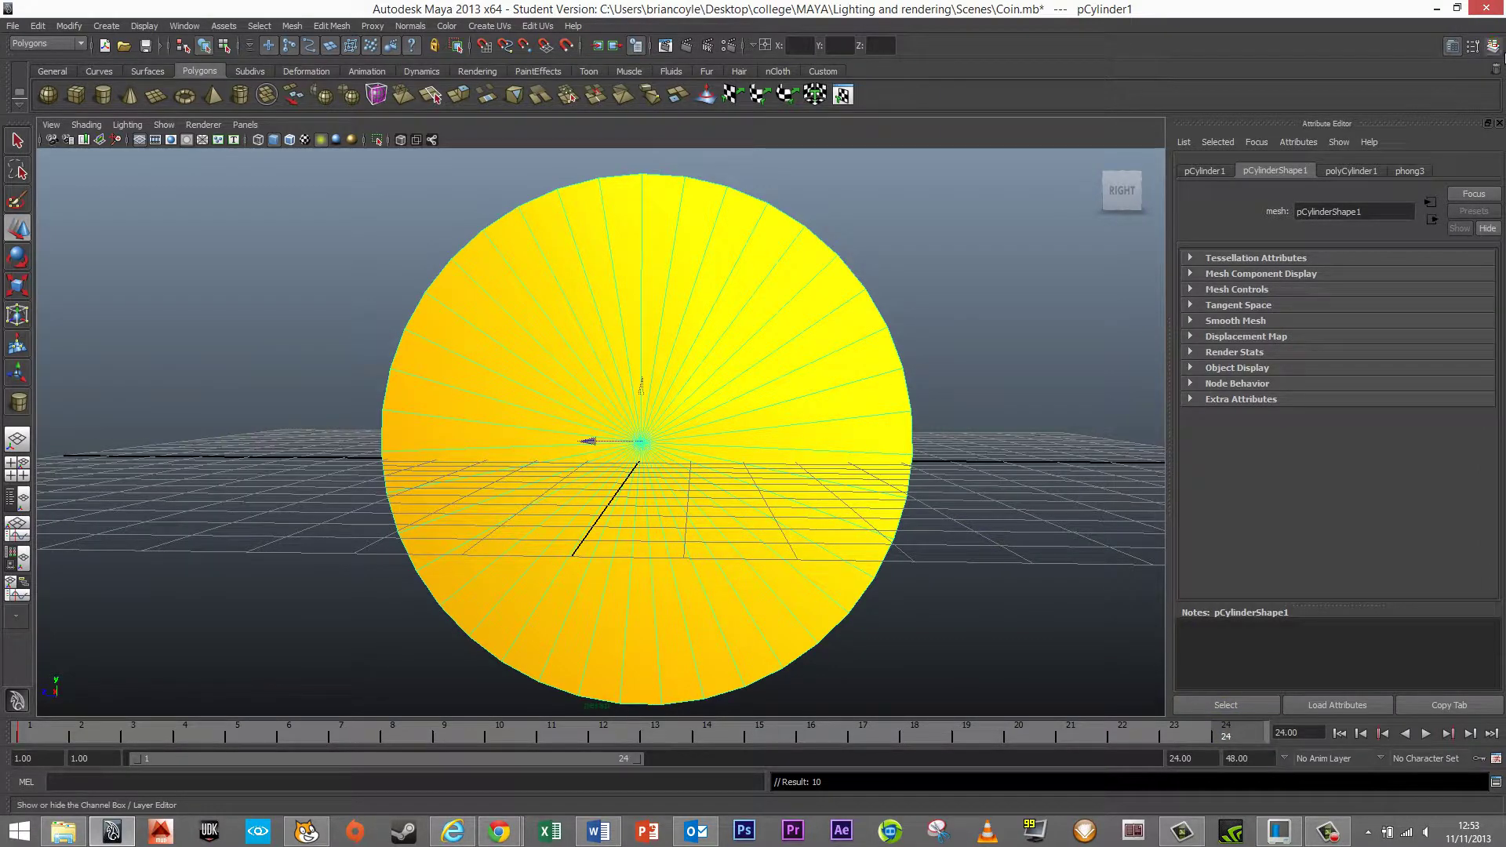
left_click(1496, 48)
key("e")
mouse_move(880, 450)
left_mouse_down("alt")
mouse_move(902, 476)
mouse_move(898, 464)
left_mouse_up("alt")
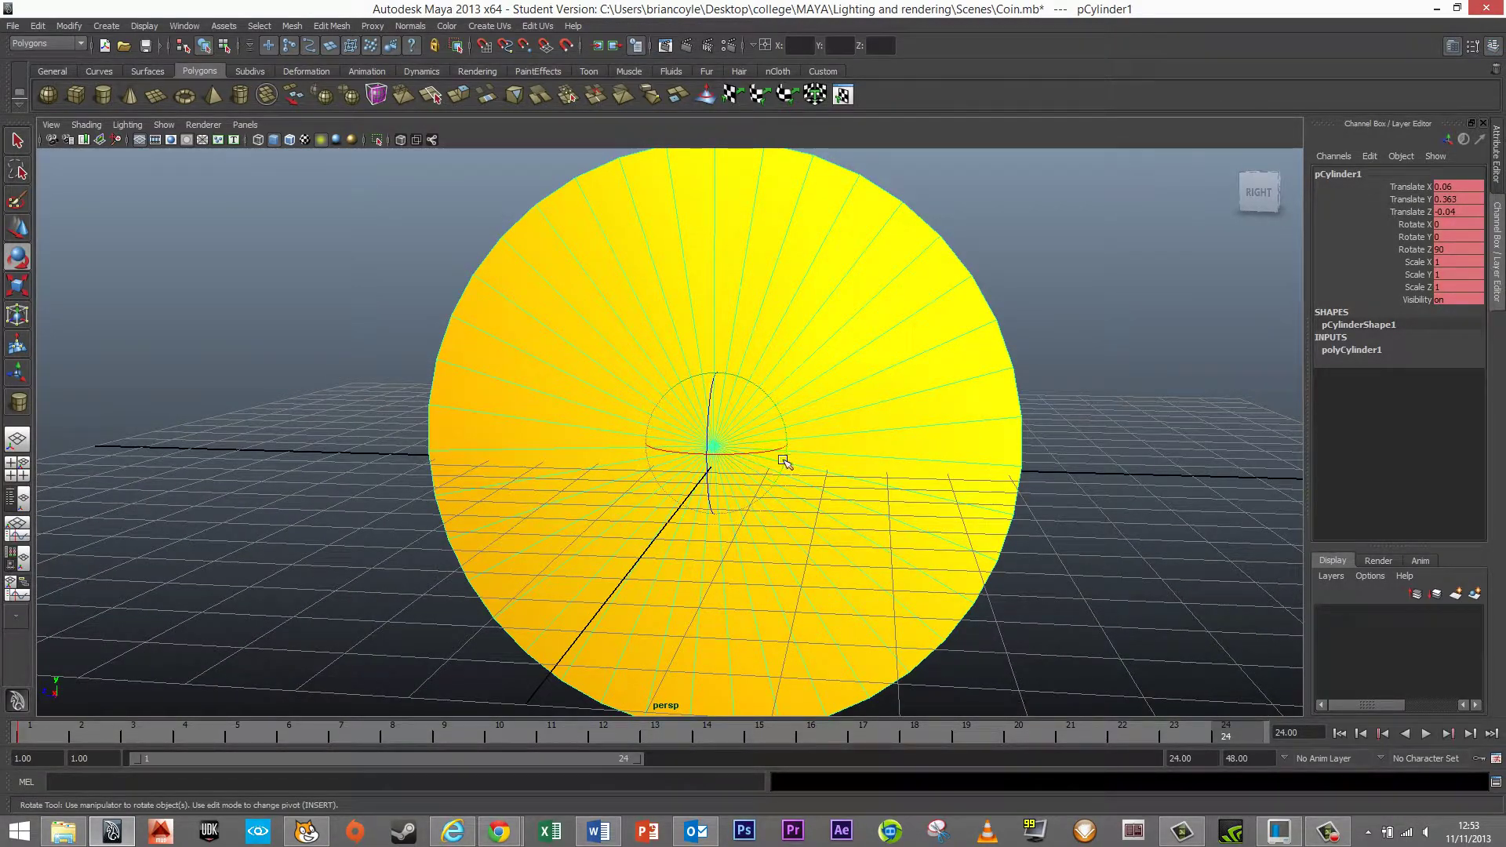
mouse_move(783, 461)
left_mouse_down("alt")
mouse_move(834, 477)
mouse_move(808, 483)
left_mouse_up("alt")
left_click(1449, 248)
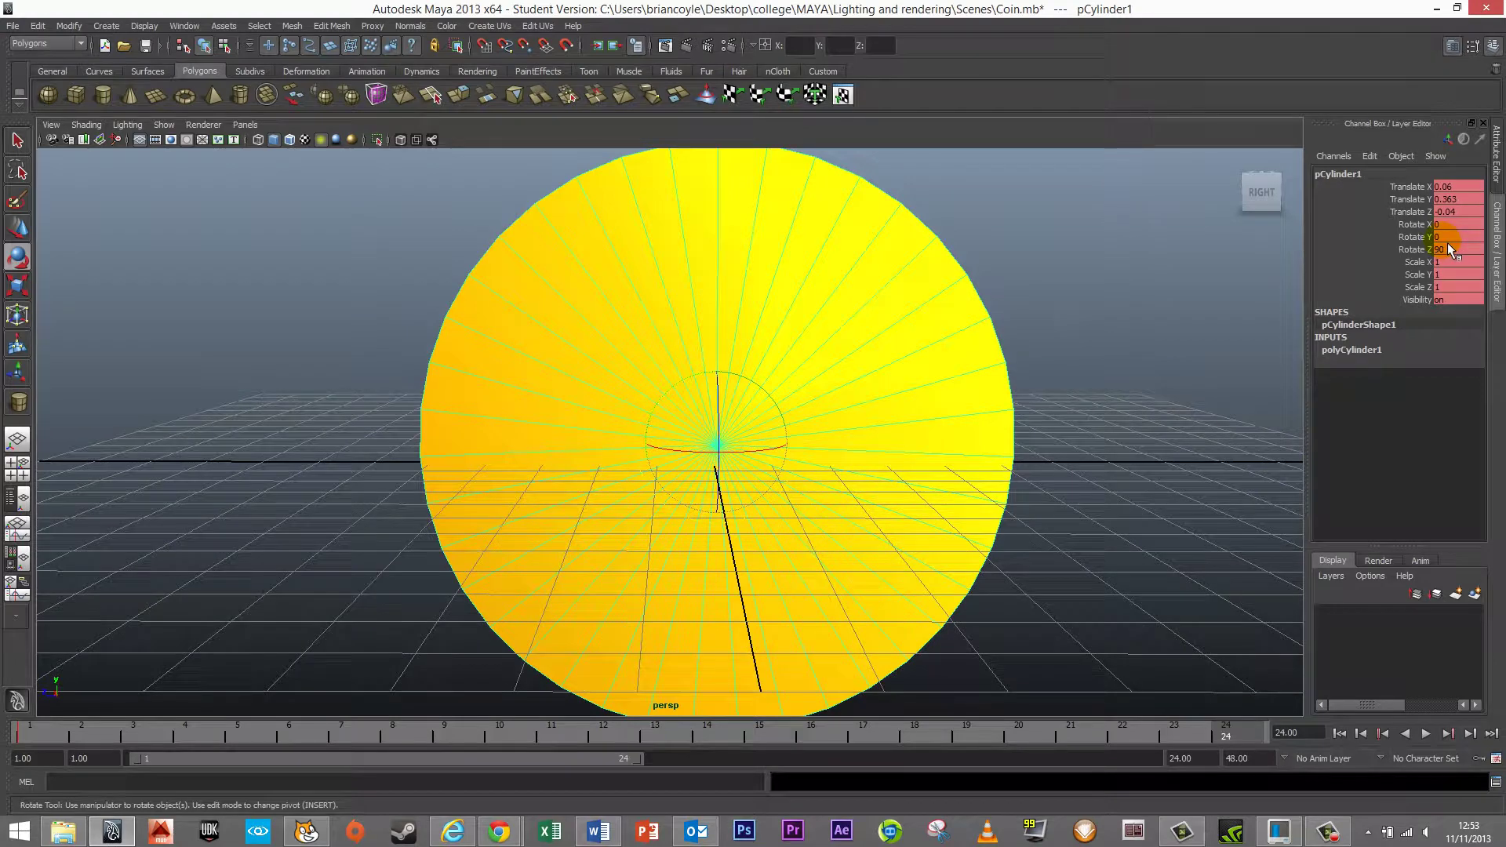
left_click(1451, 226)
type("180")
key("Return")
Step: Play back the 180° spin, stop it, and hide the viewport grid
left_click_drag(1171, 567, 1145, 541, "alt")
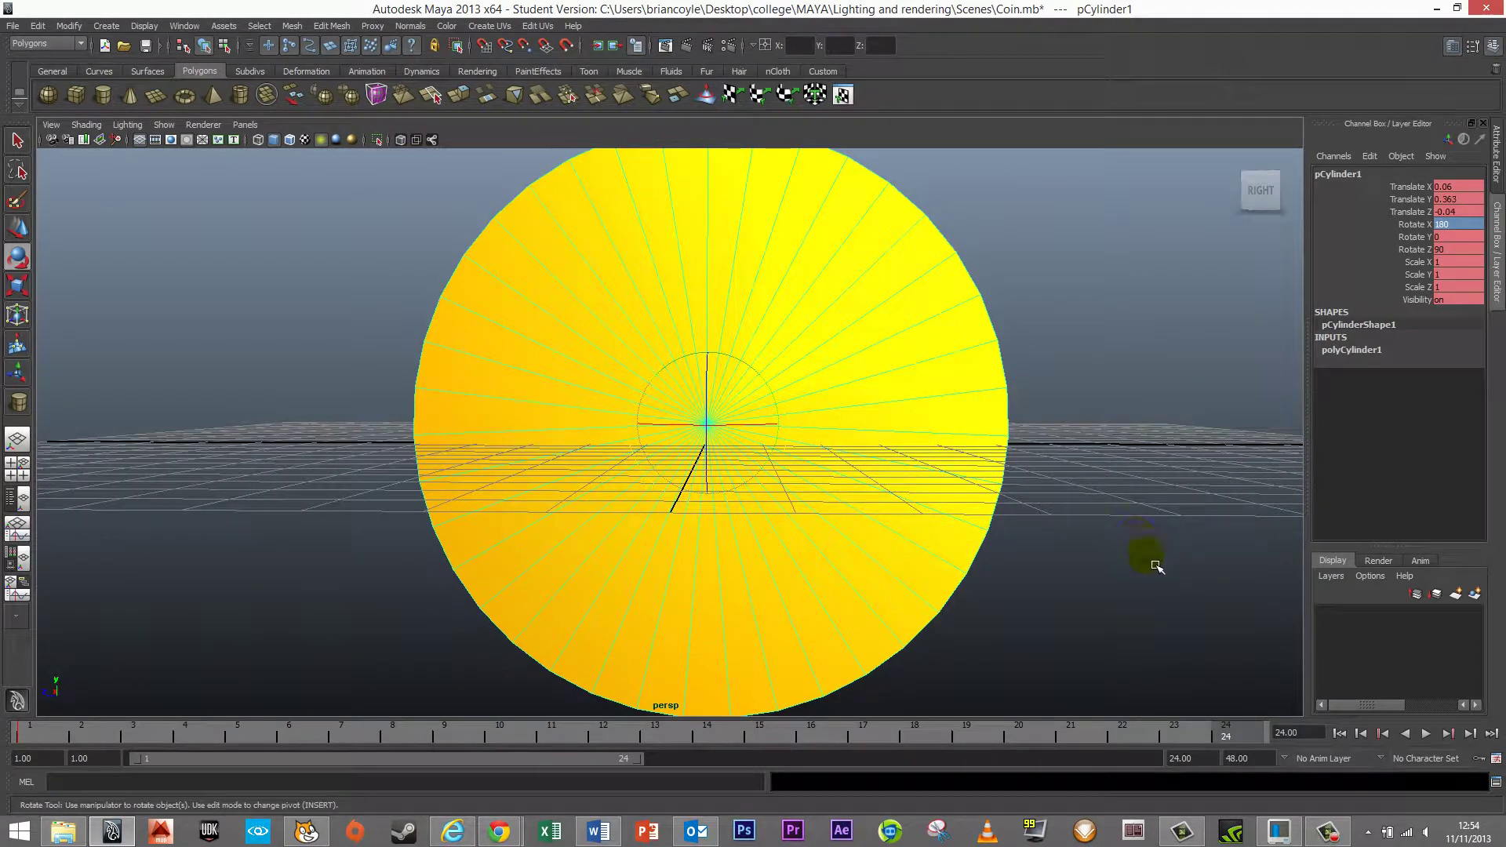
left_click(1428, 731)
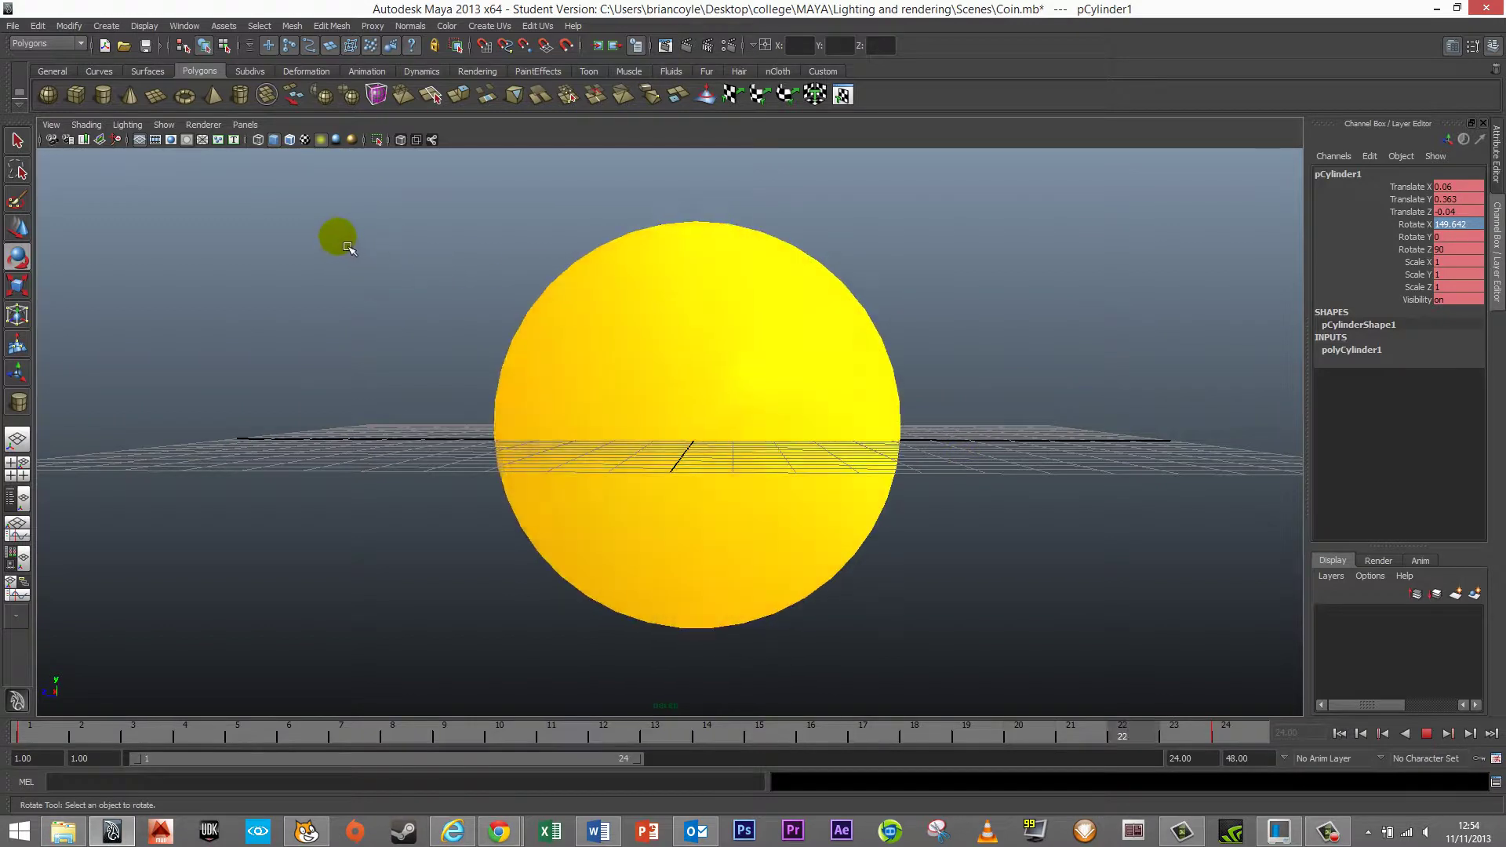
key("Escape")
left_click(343, 240)
left_click(141, 140)
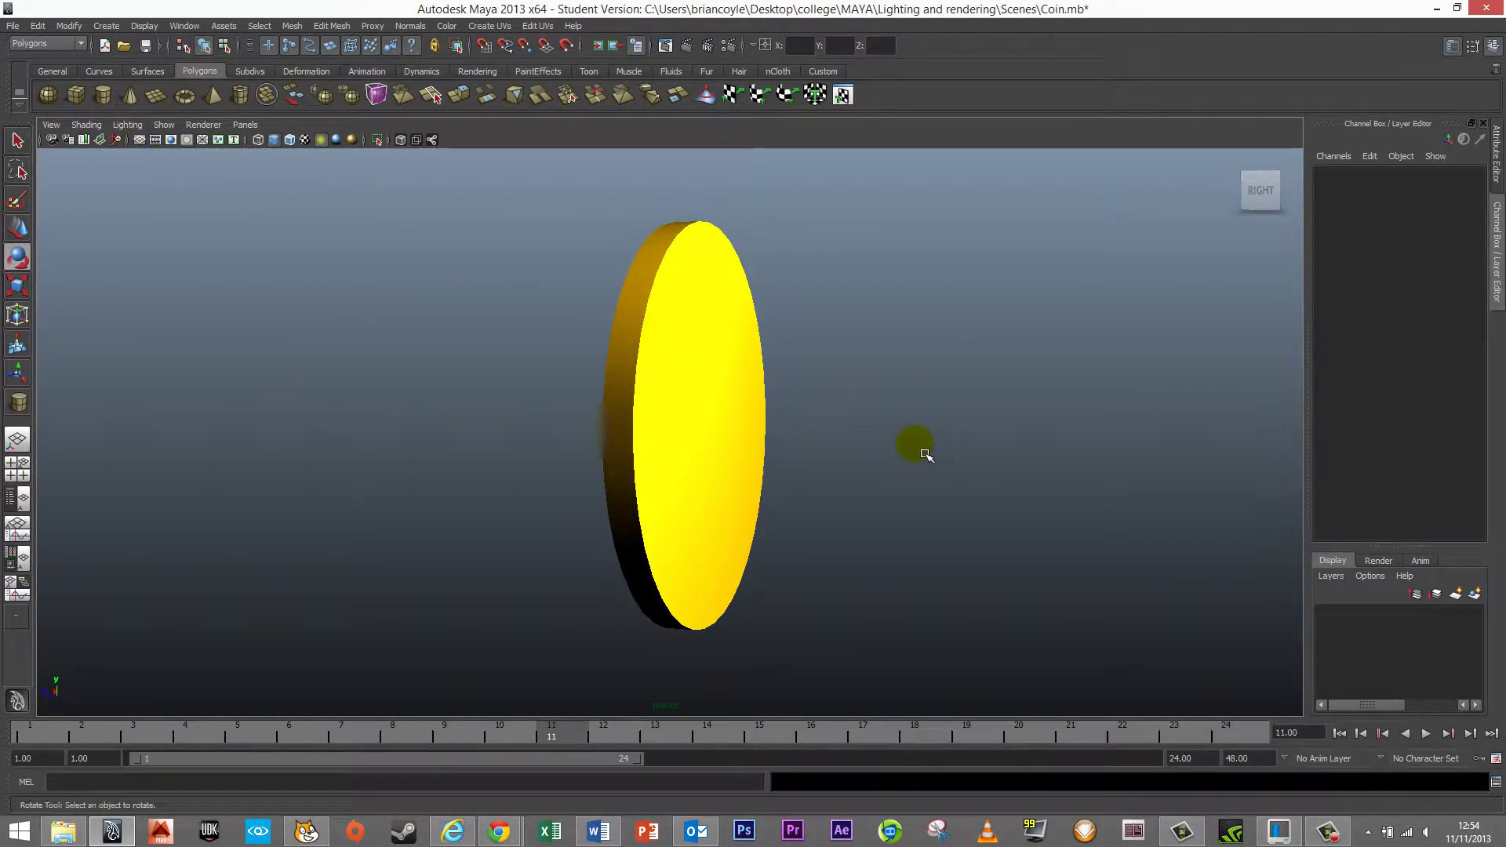
Step: Open Render Settings and set the image format to PNG
left_click(734, 50)
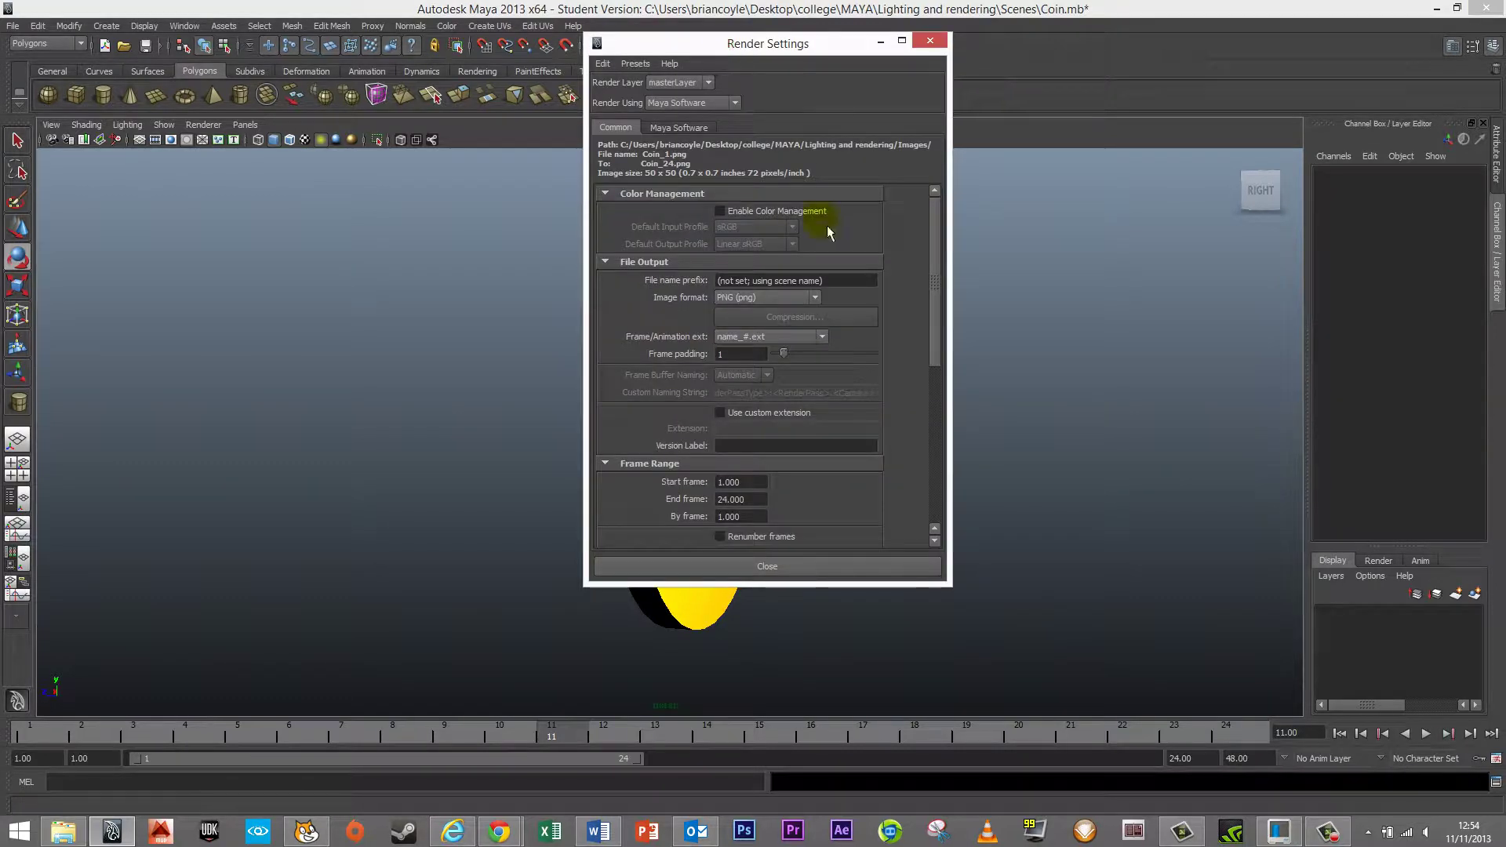
left_click(803, 304)
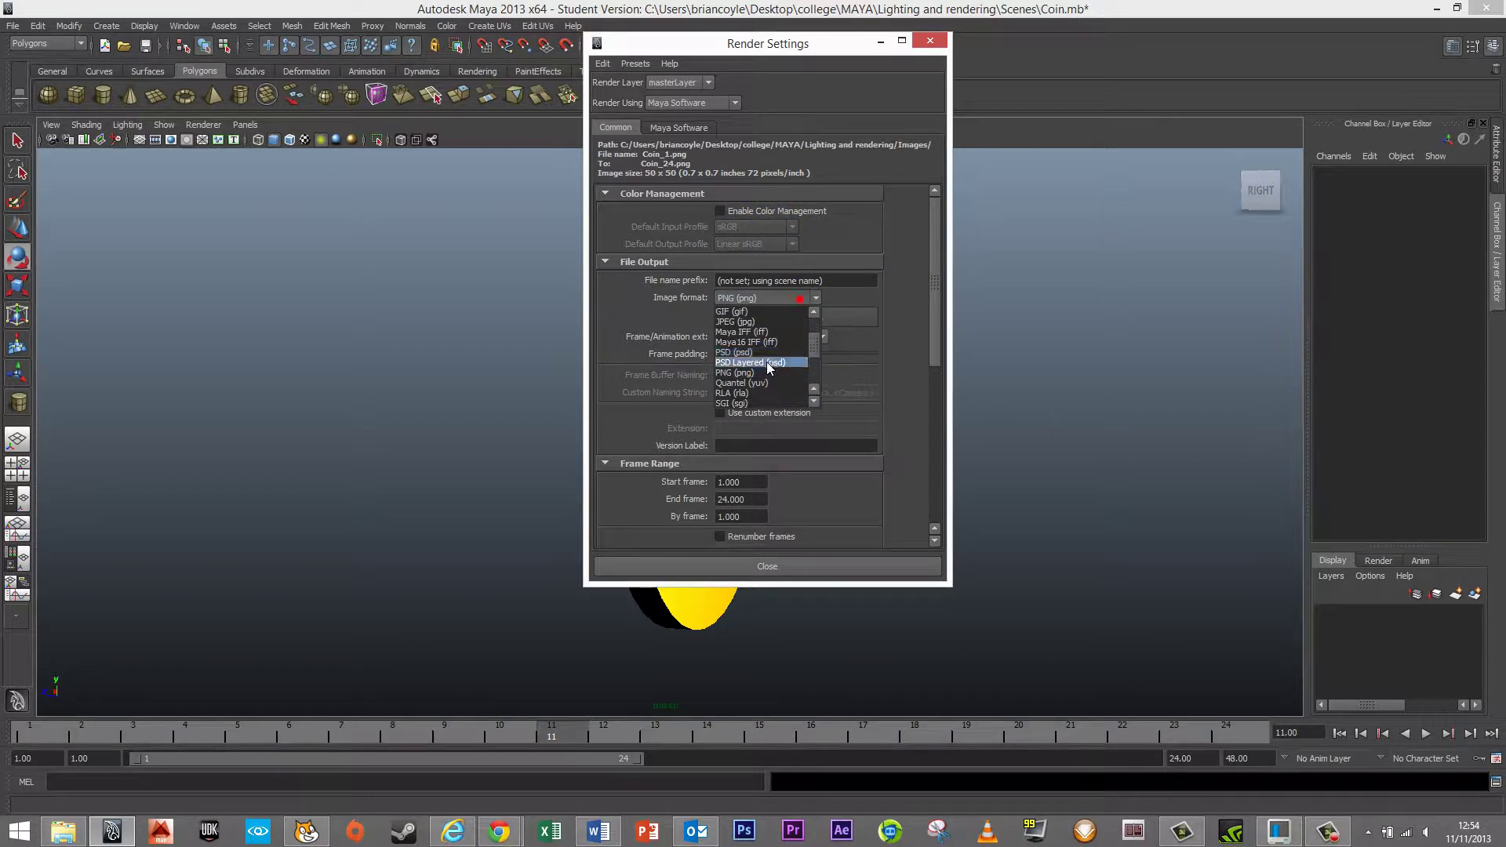
left_click(764, 368)
left_click_drag(816, 55, 1206, 48)
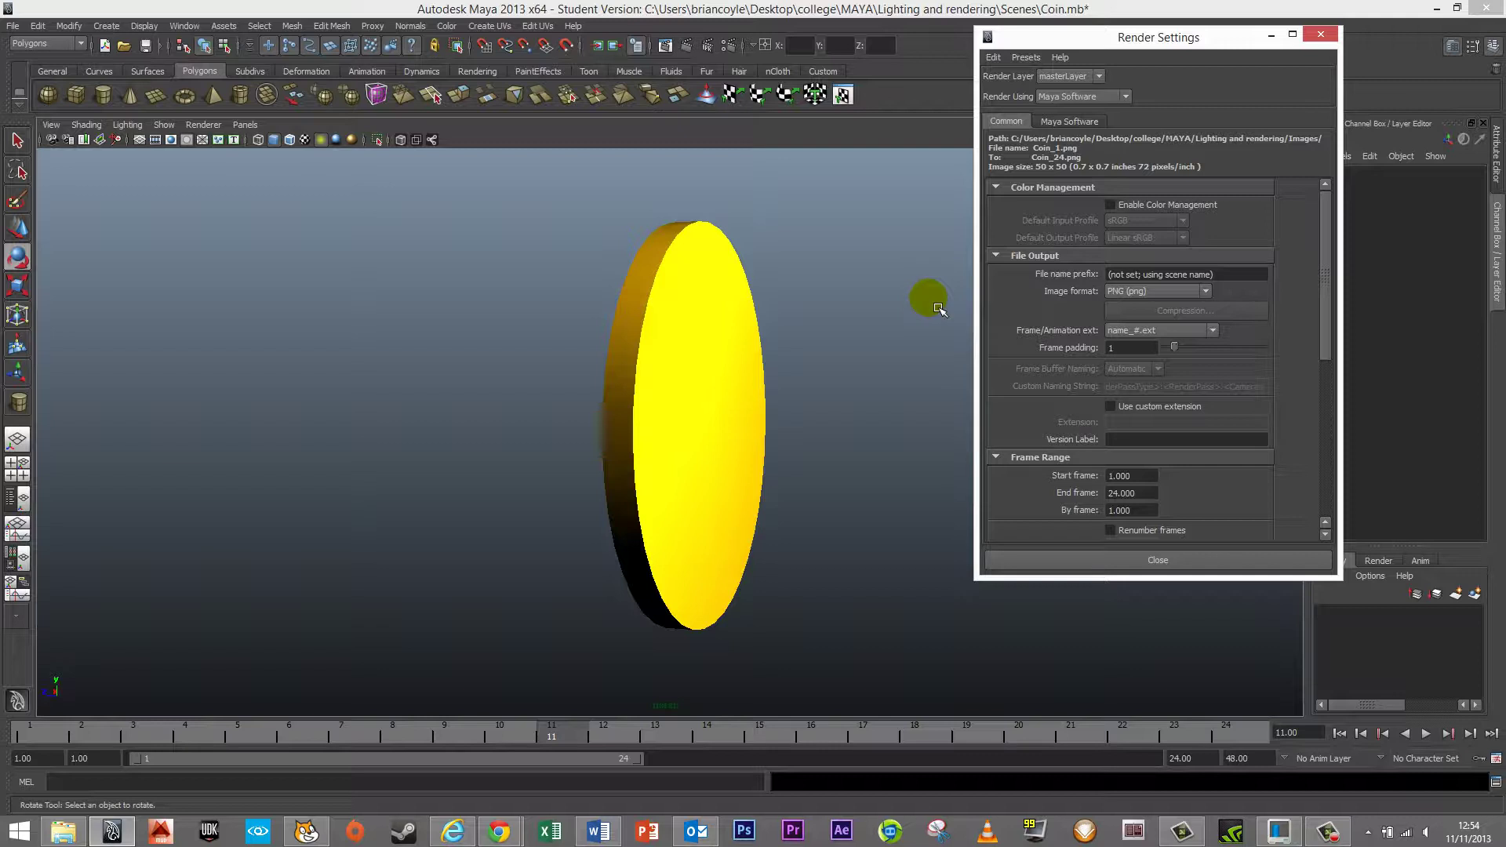
Step: Use name_#.ext naming for frames 1–24 at a Custom 50 × 50 image size, then close
left_click(1147, 332)
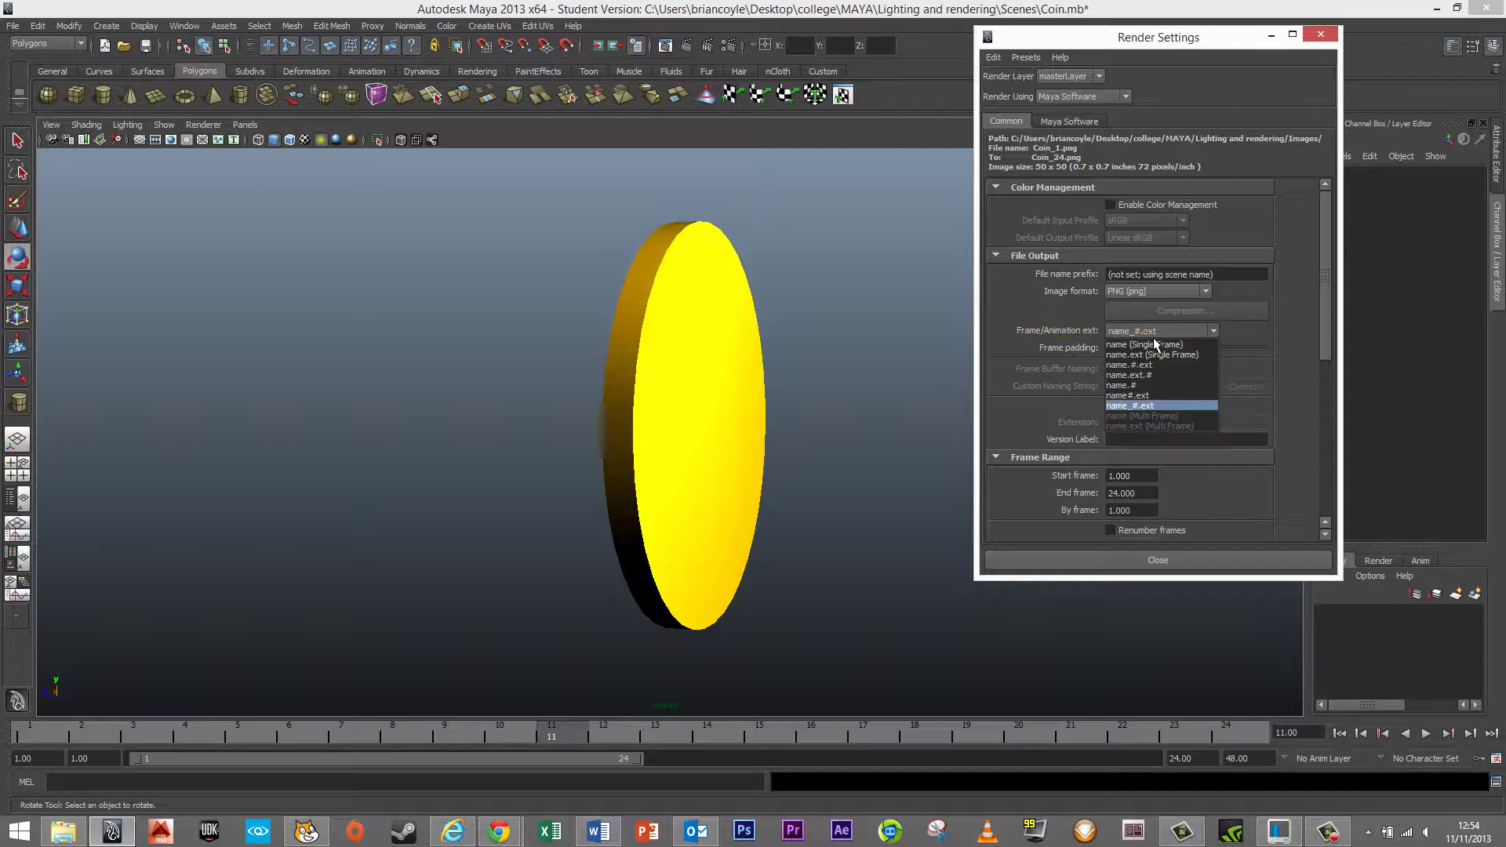
left_click(1148, 406)
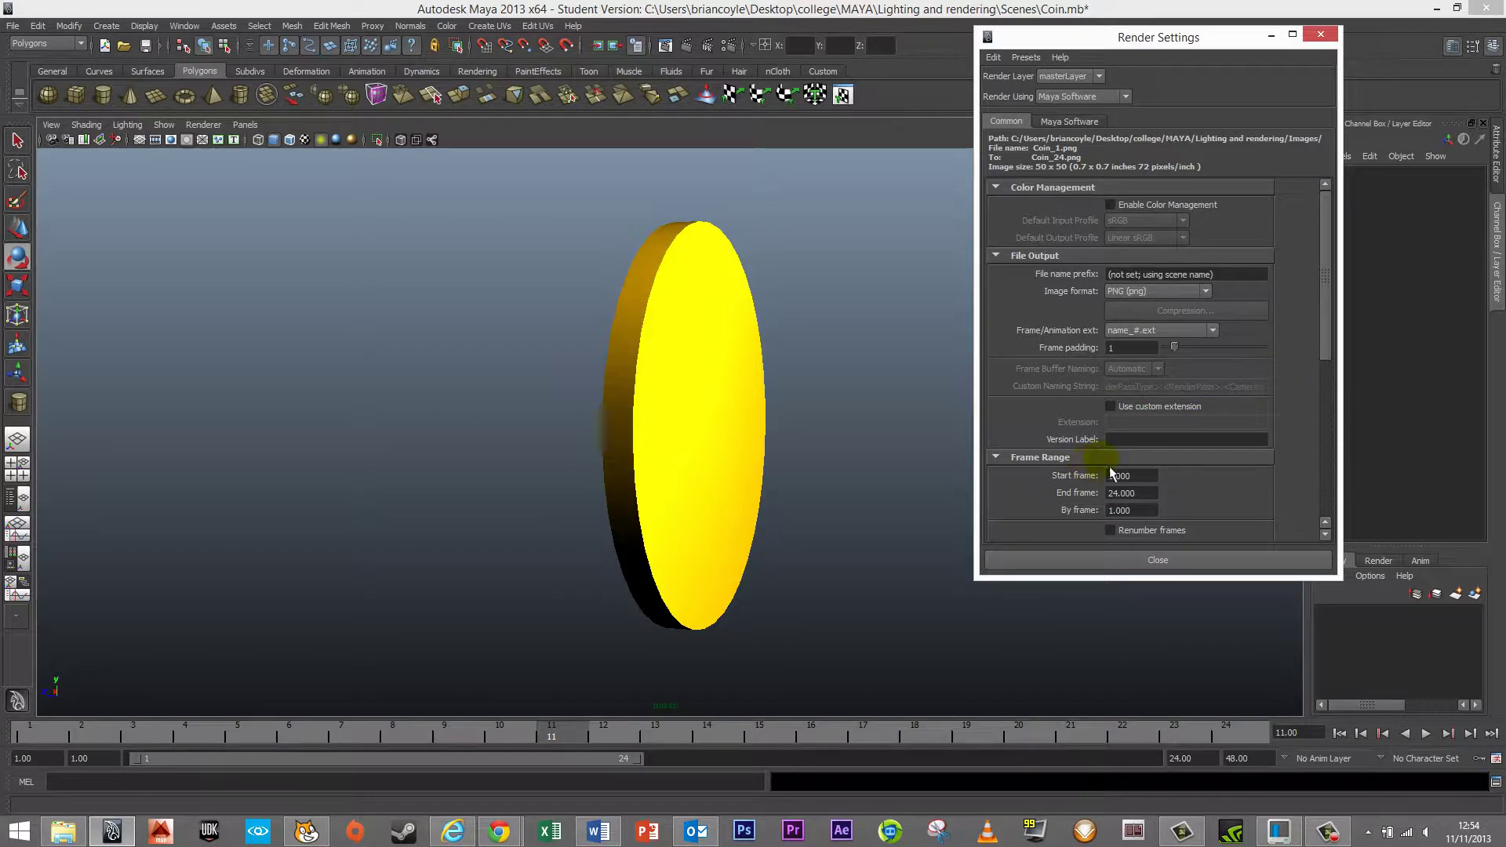
left_click_drag(1336, 348, 1326, 465)
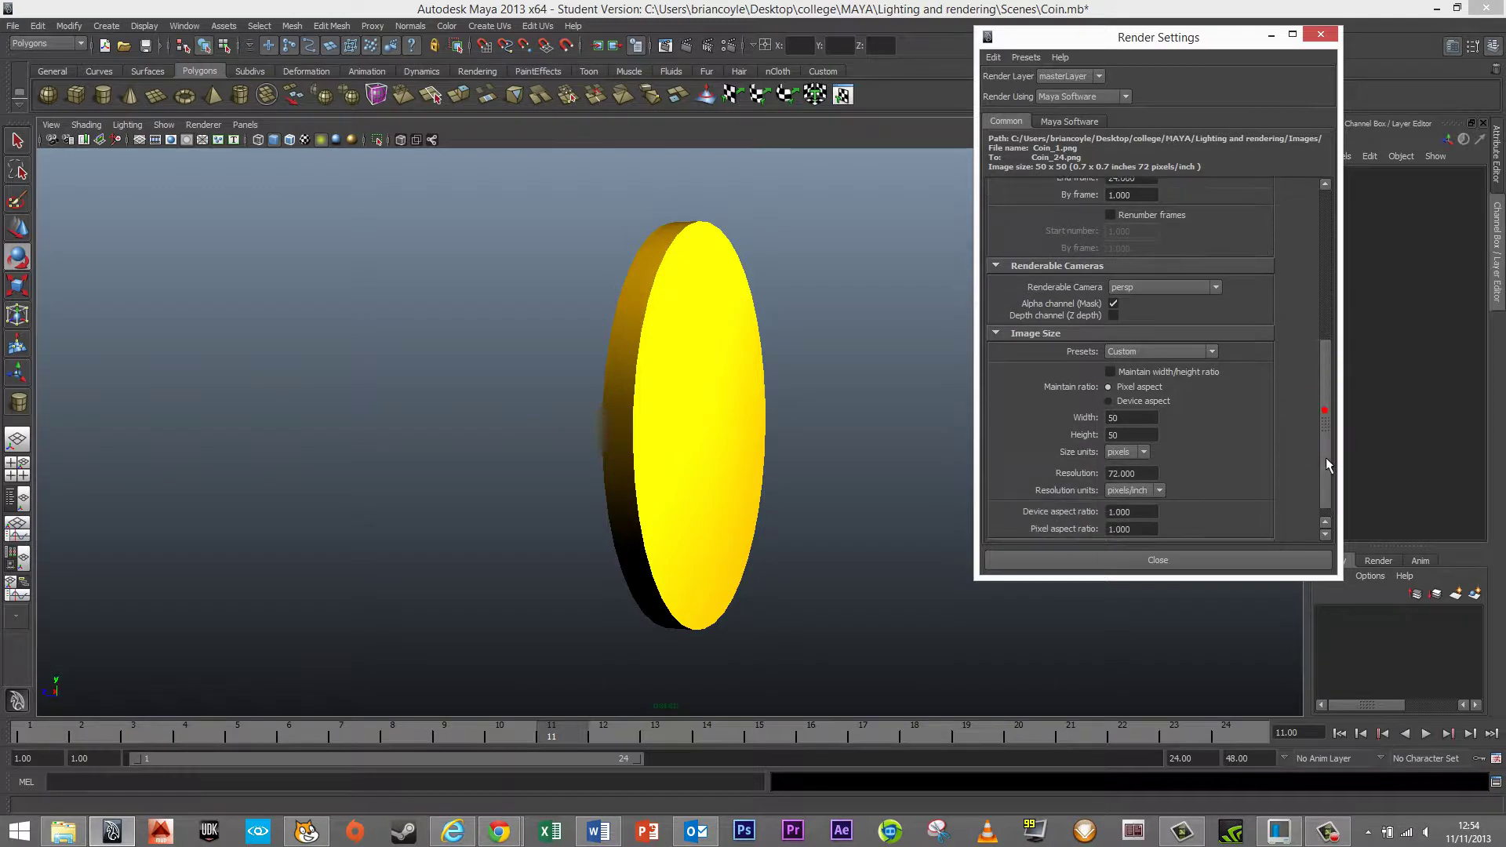
left_click(1147, 352)
left_click(1141, 368)
left_click_drag(1329, 423, 1346, 276)
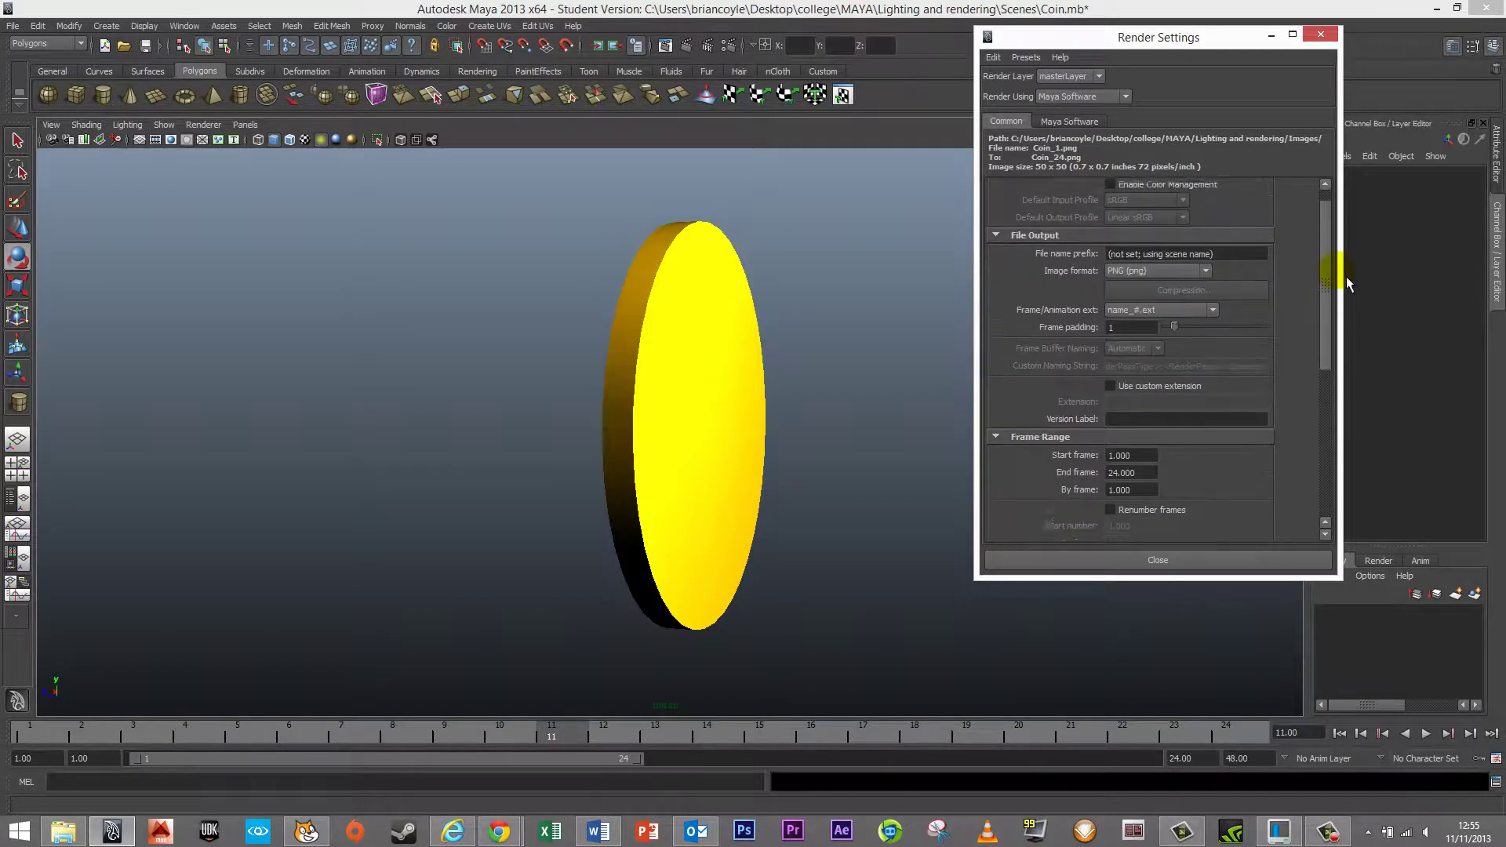
left_click(1324, 35)
Step: Select the coin, turn on the Resolution Gate, and dolly in until the coin fills it
left_click(703, 326)
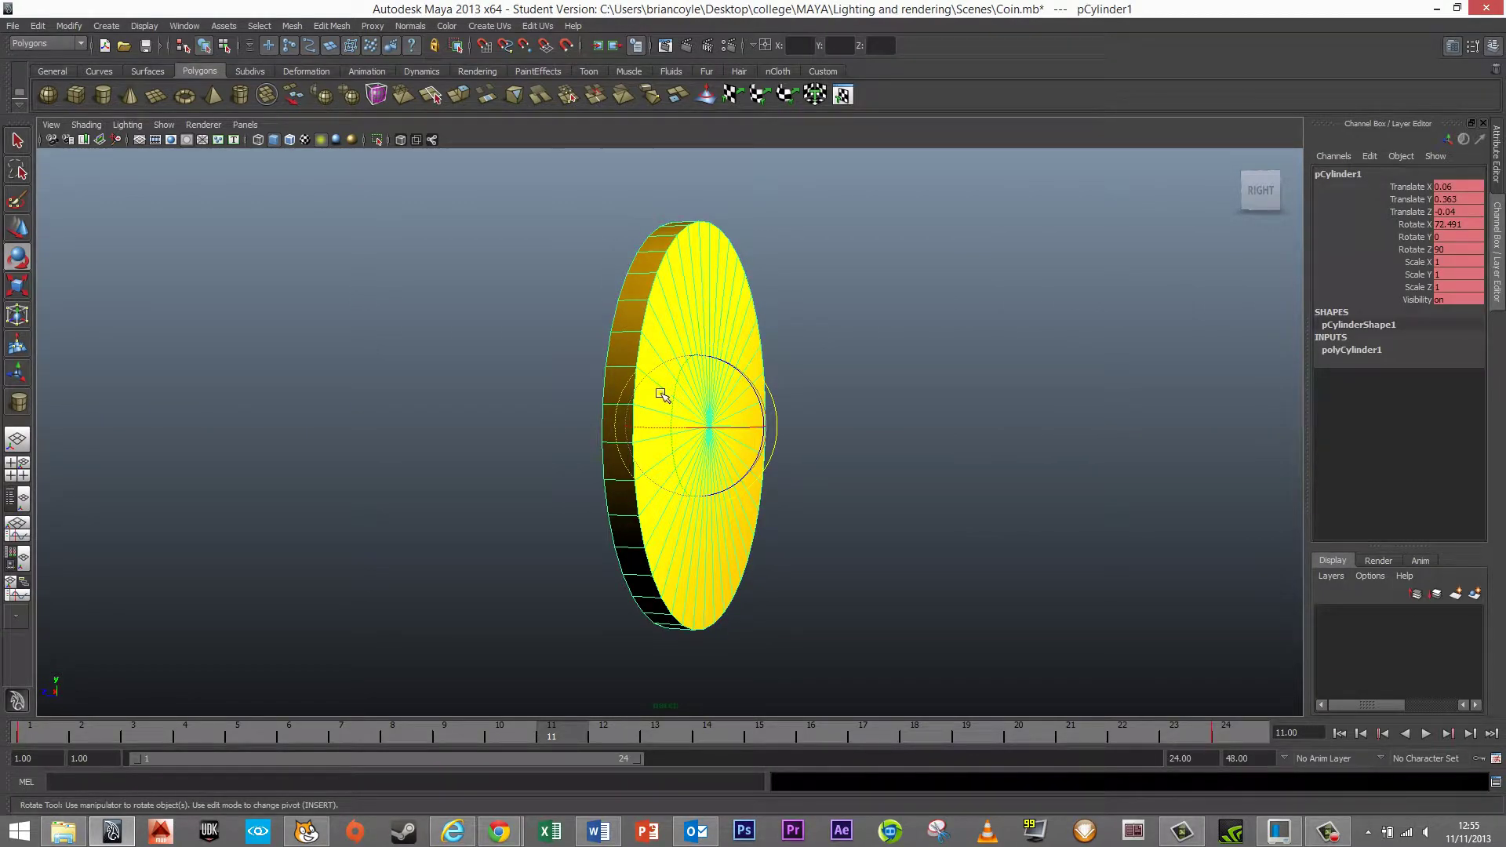
left_click(177, 141)
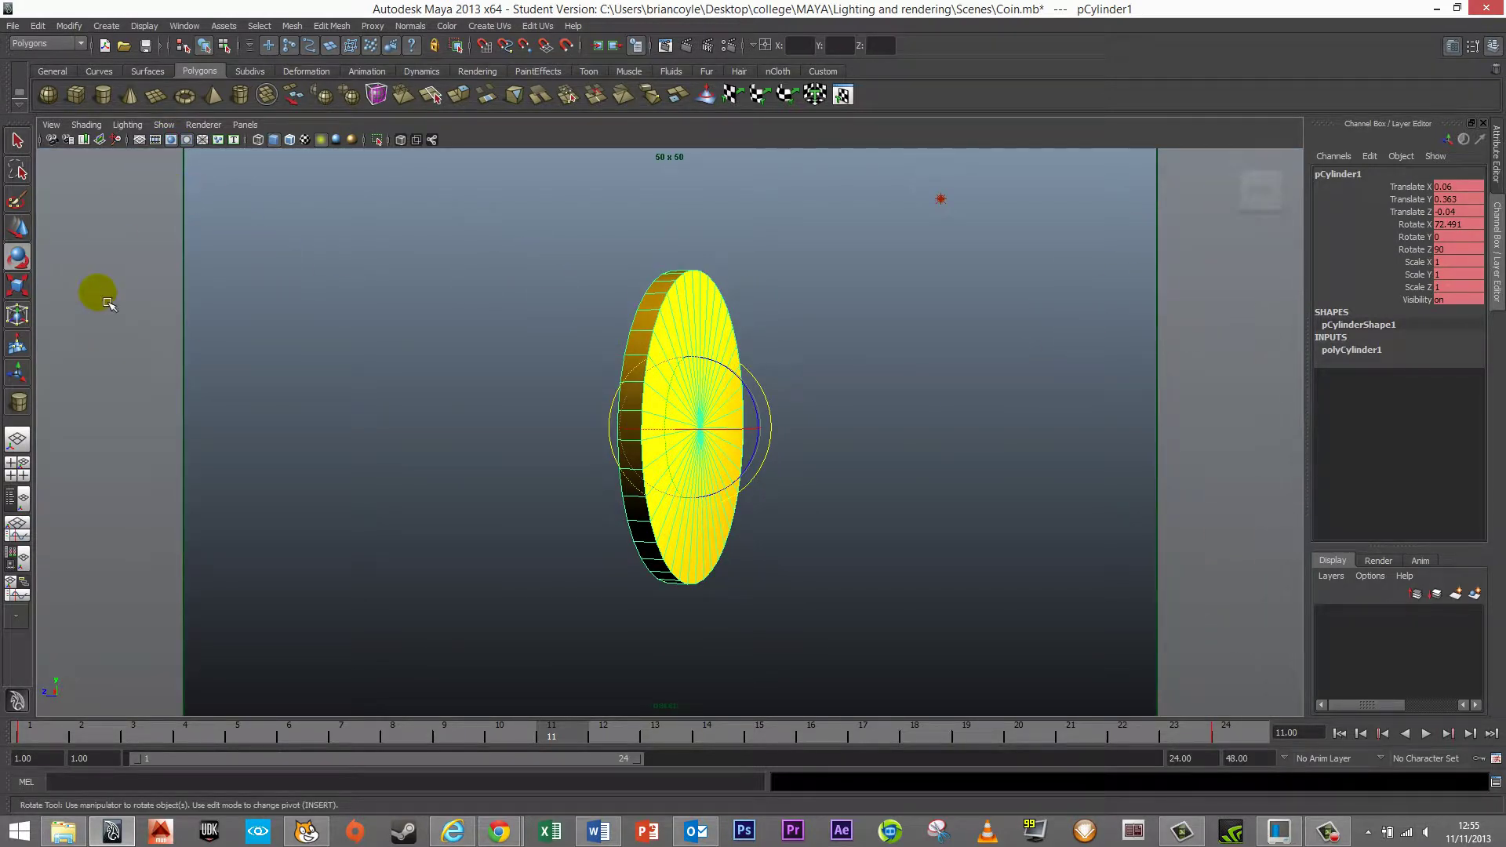
right_click_drag(623, 342, 897, 340, "alt")
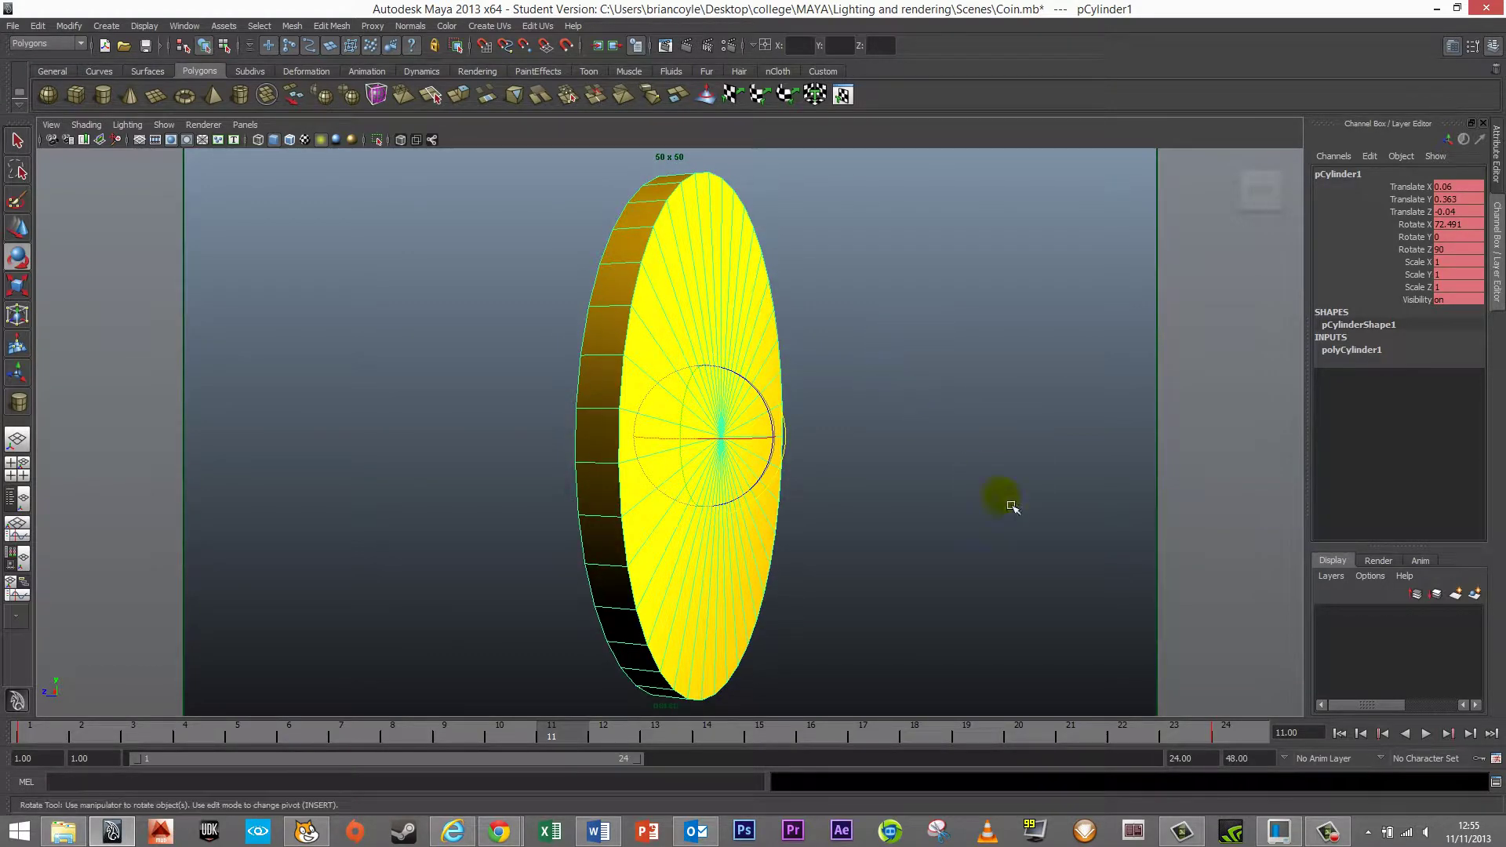
Step: Rewind to frame 1, play the spin and stop at frame 10, then reopen Render Settings
left_click_drag(141, 741, 29, 734)
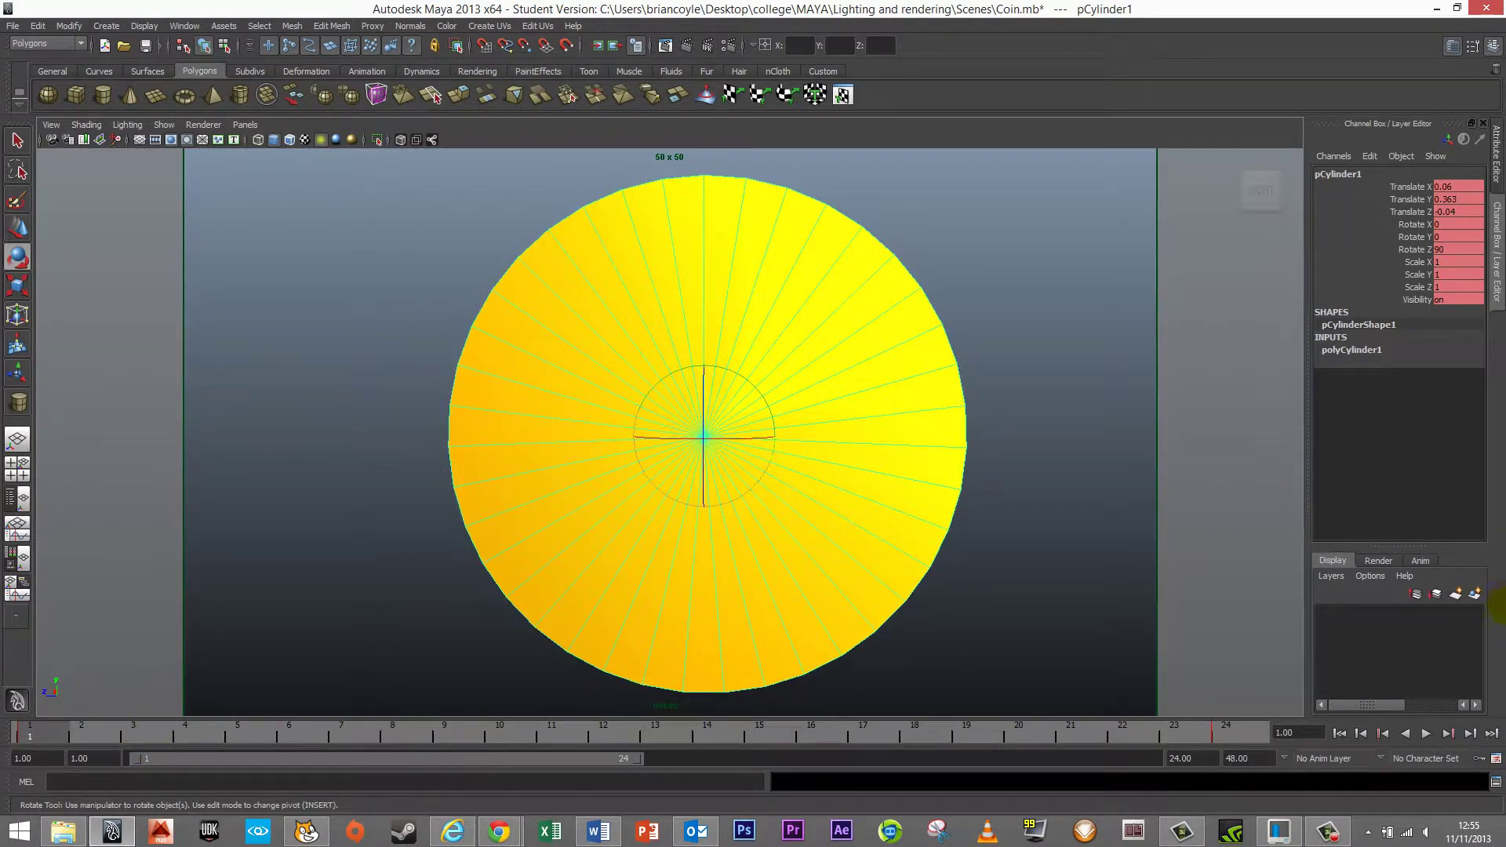
left_click(1429, 735)
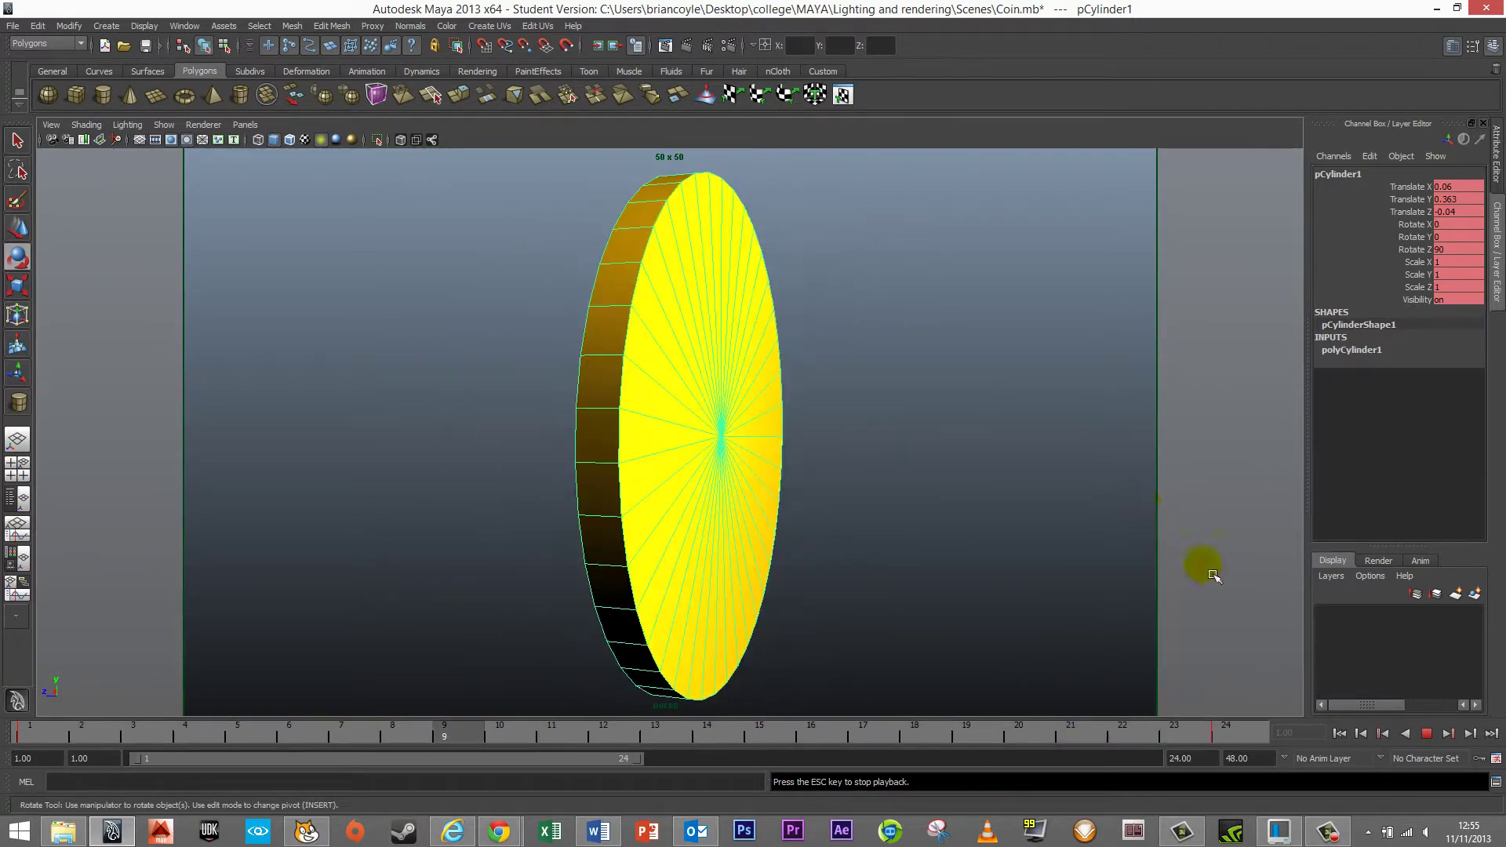
left_click(1434, 735)
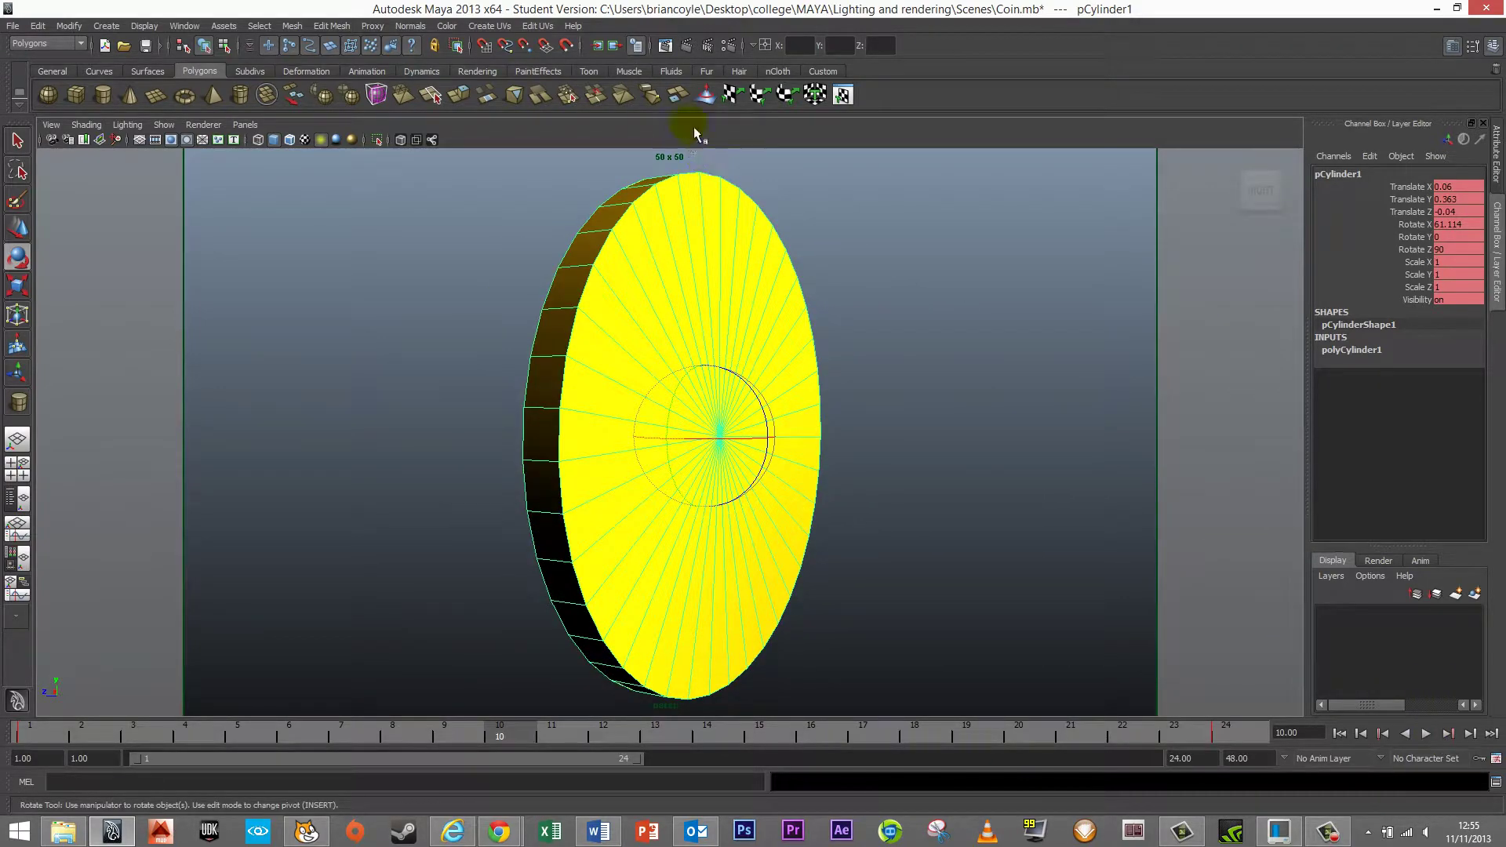
left_click(728, 45)
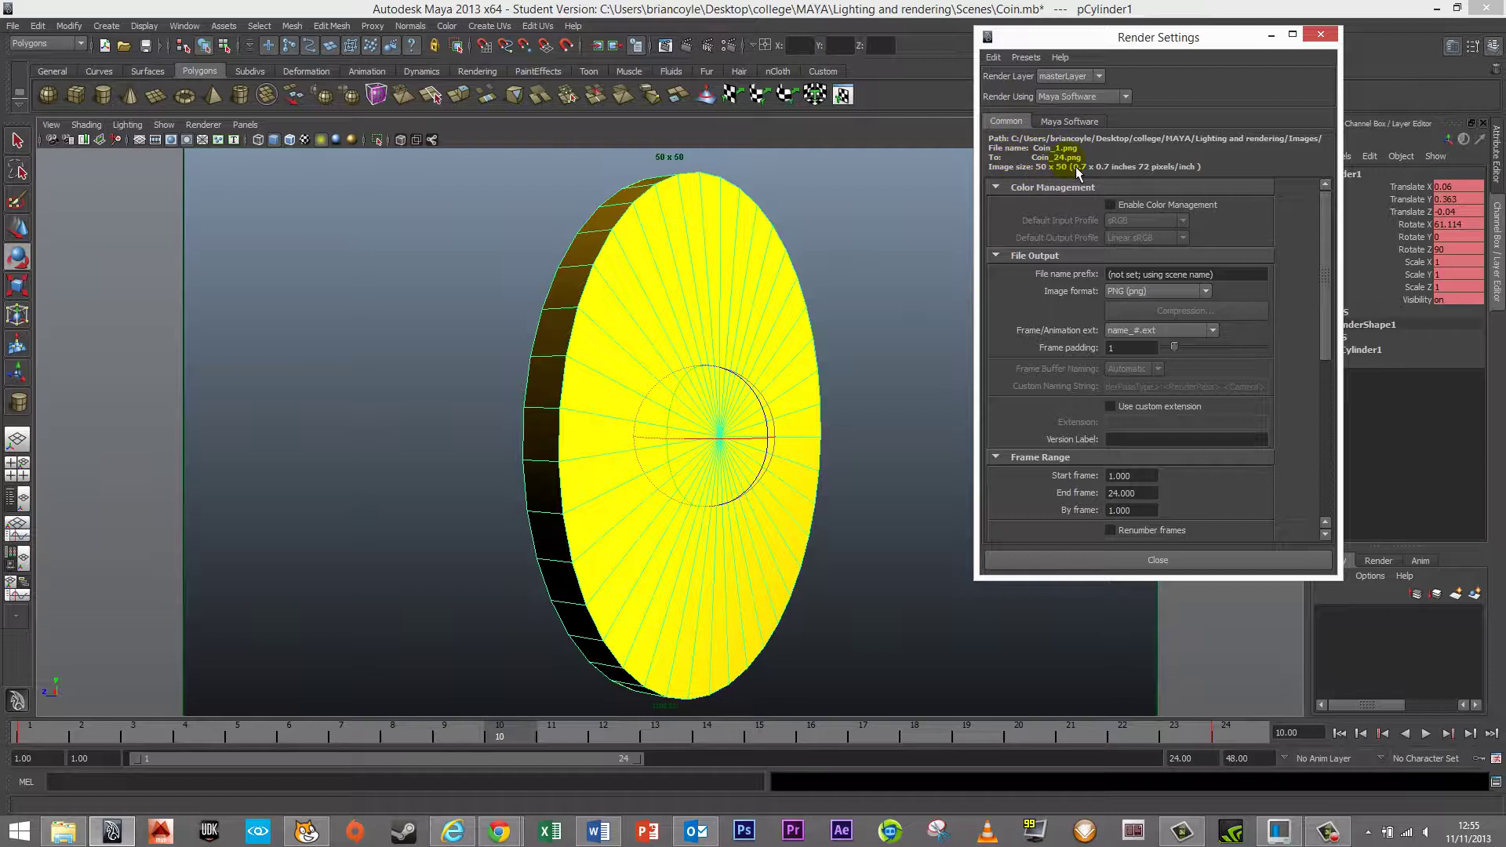
Step: Close Render Settings and start a Batch Render, accepting the student version notice
left_click(1153, 560)
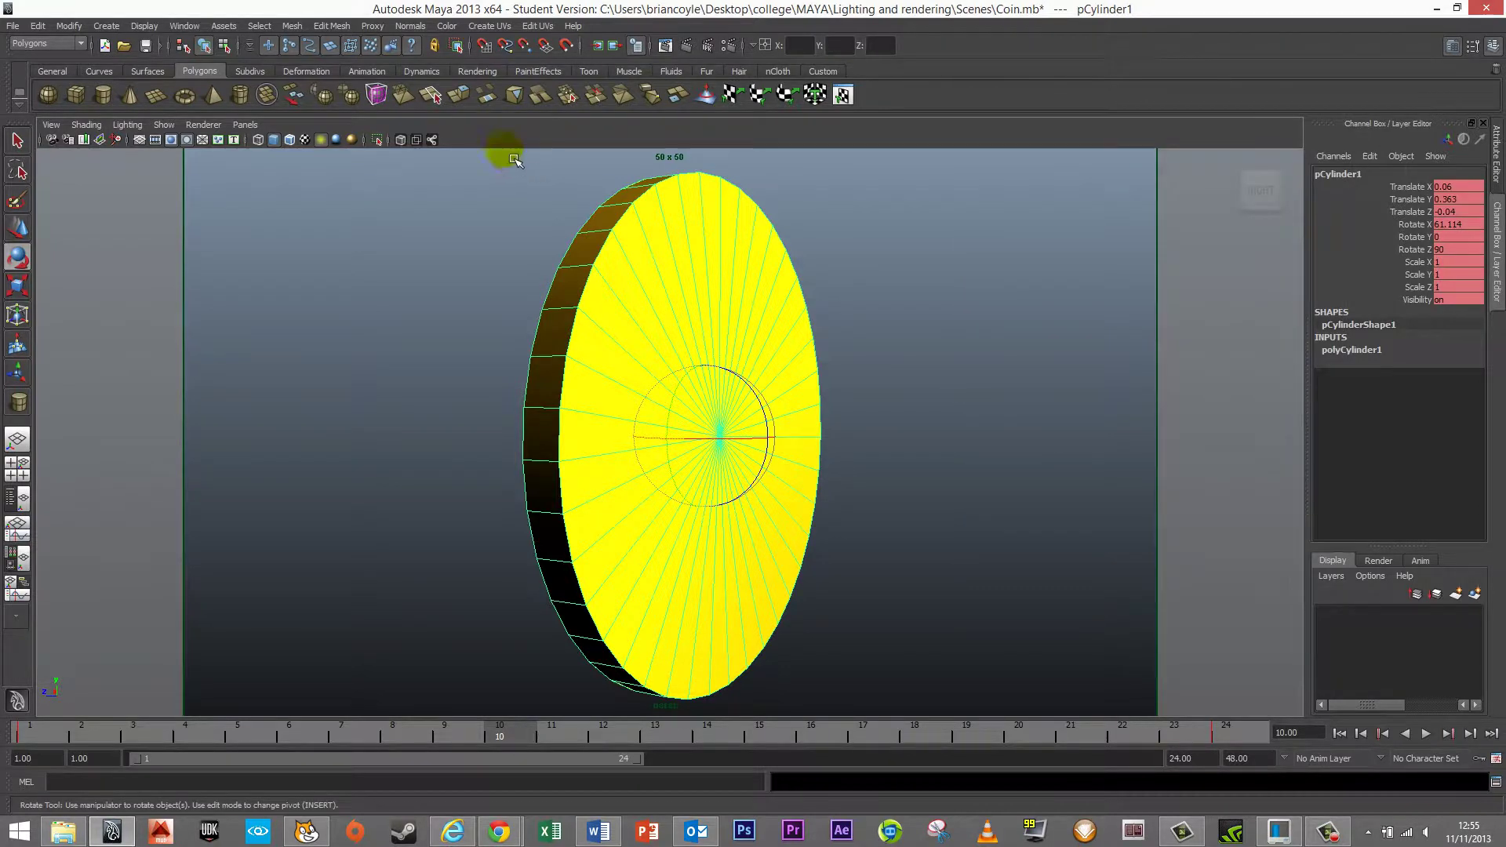
left_click(480, 71)
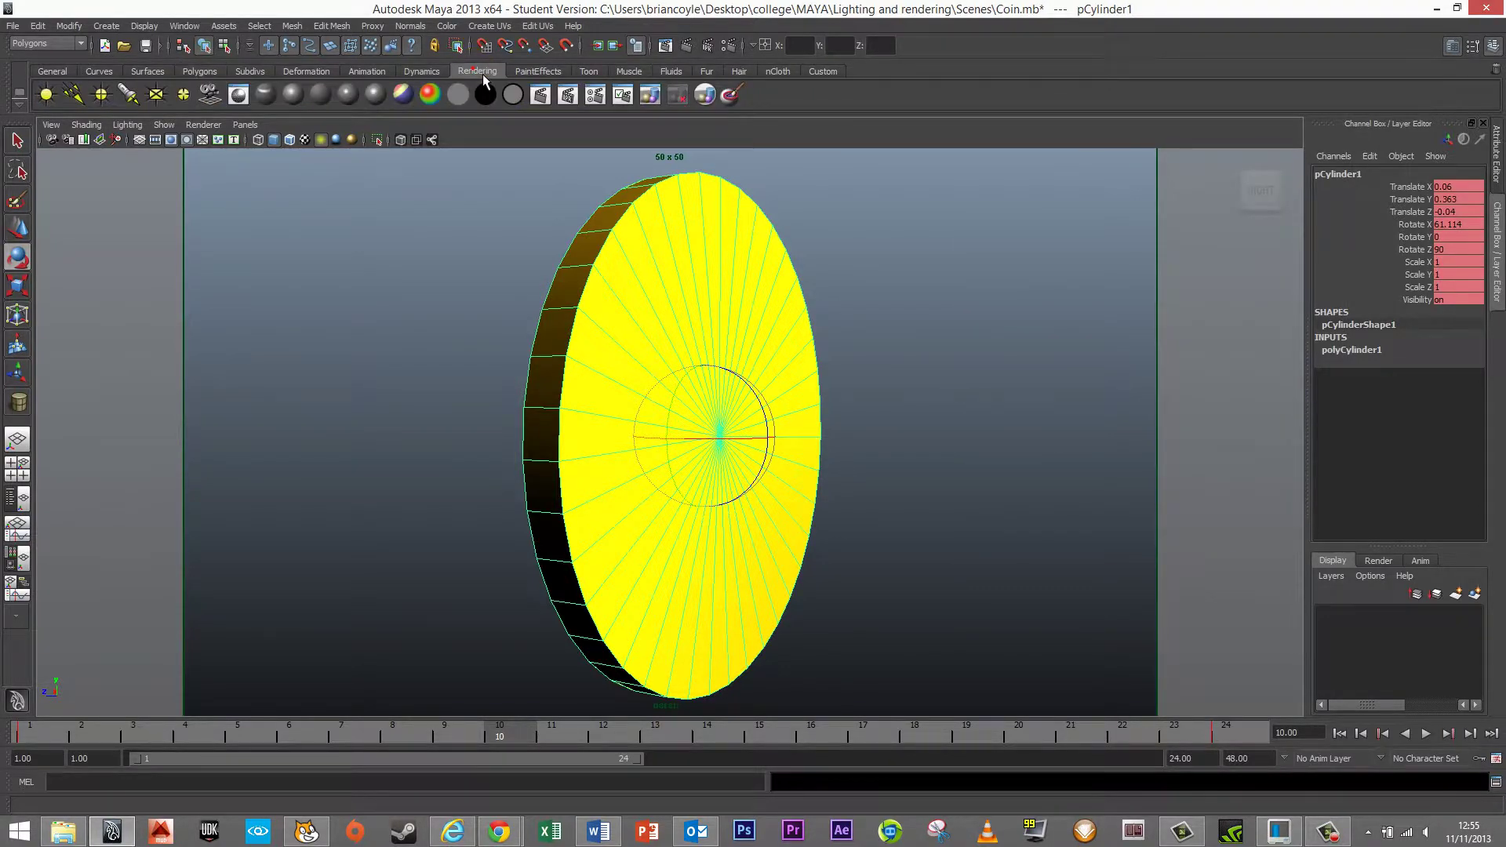
left_click(656, 101)
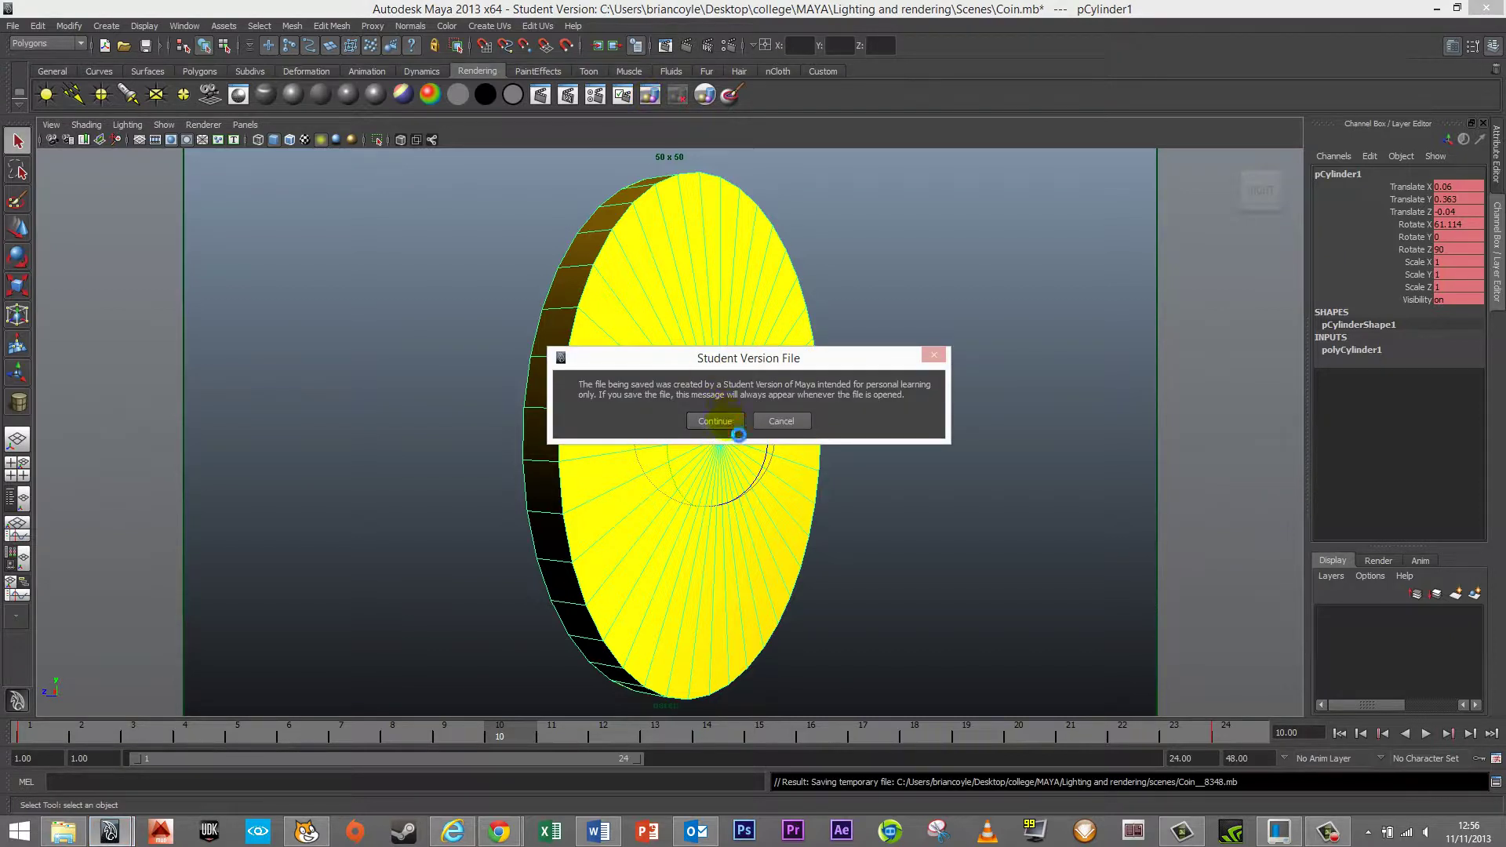
left_click(727, 427)
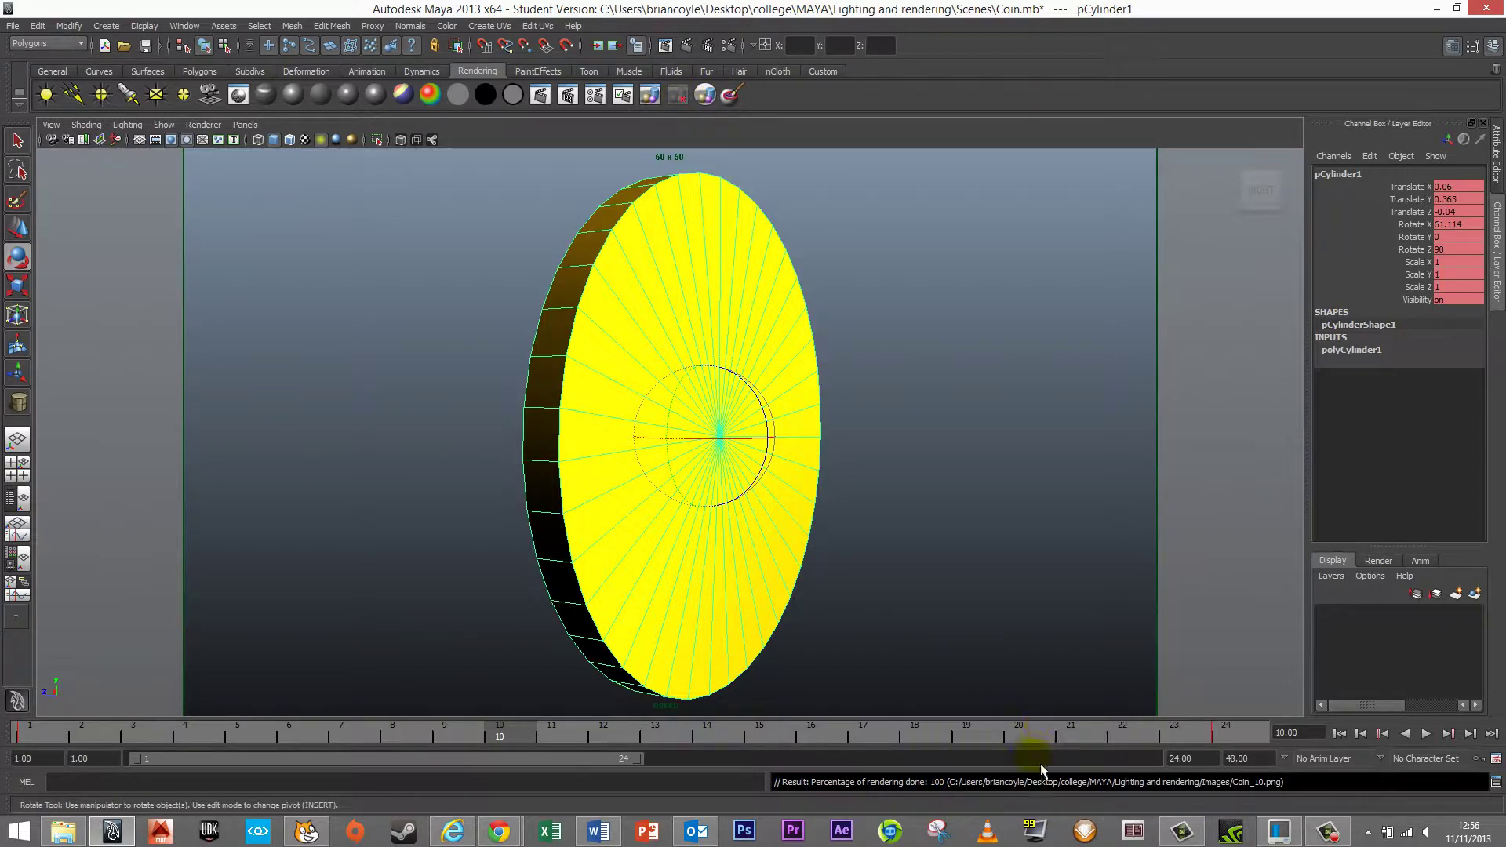
Step: Cancel the running batch render and restart it until rendering completes
left_click(680, 95)
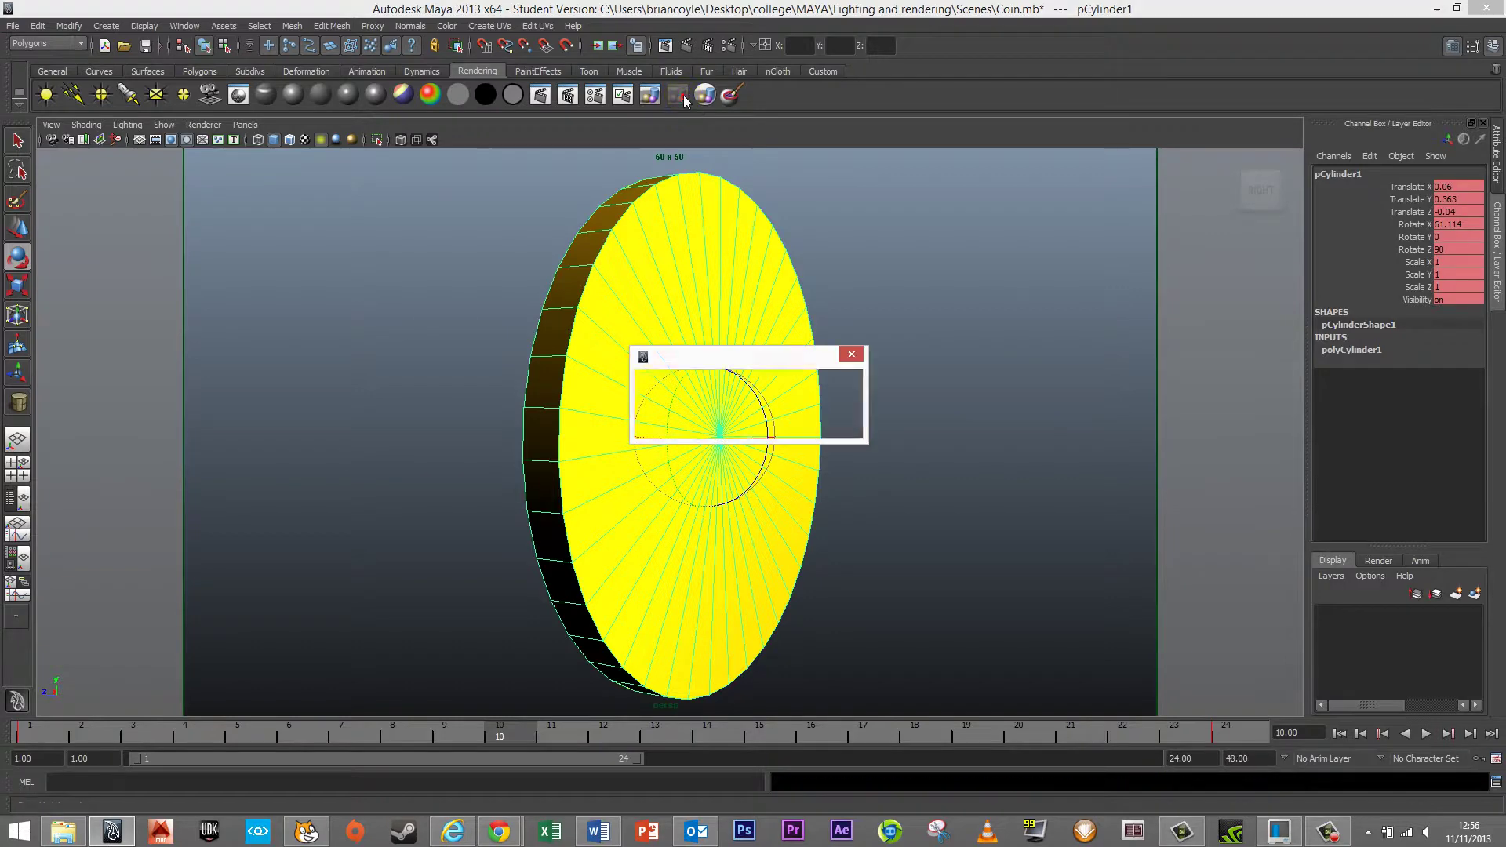
left_click(715, 421)
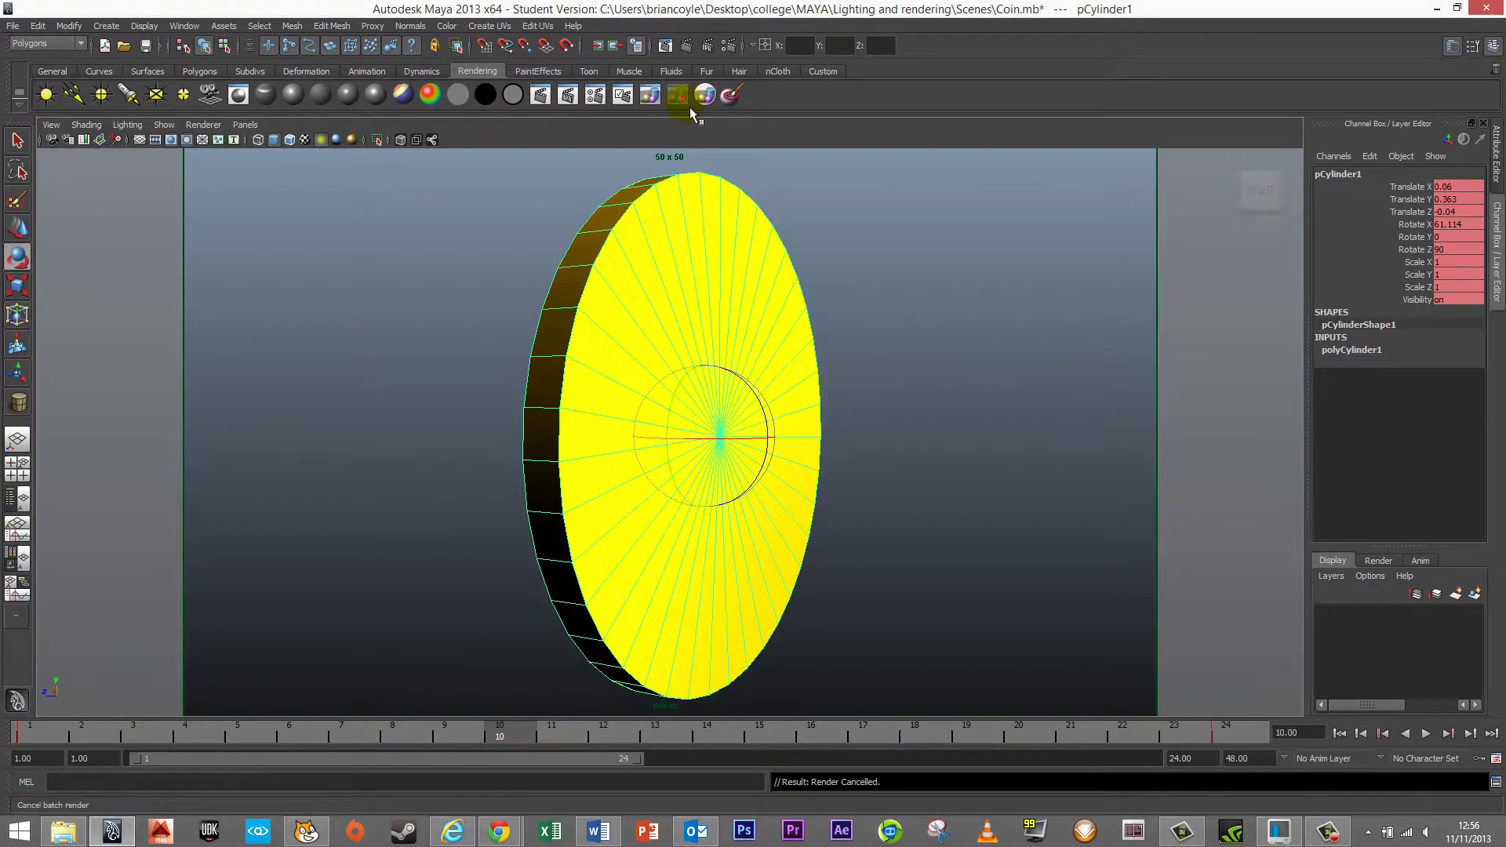
left_click(655, 109)
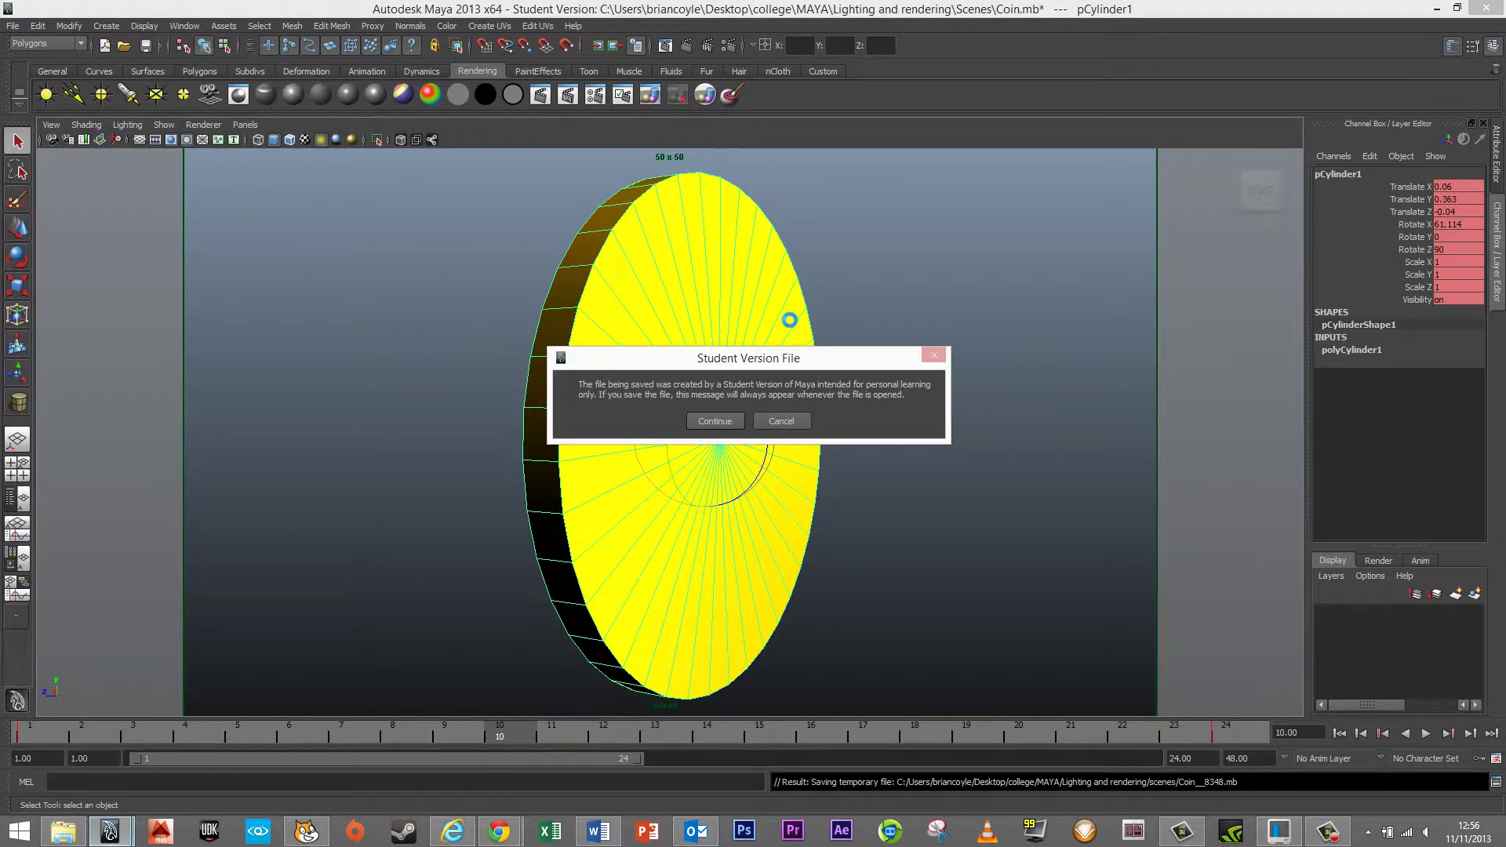
left_click(715, 423)
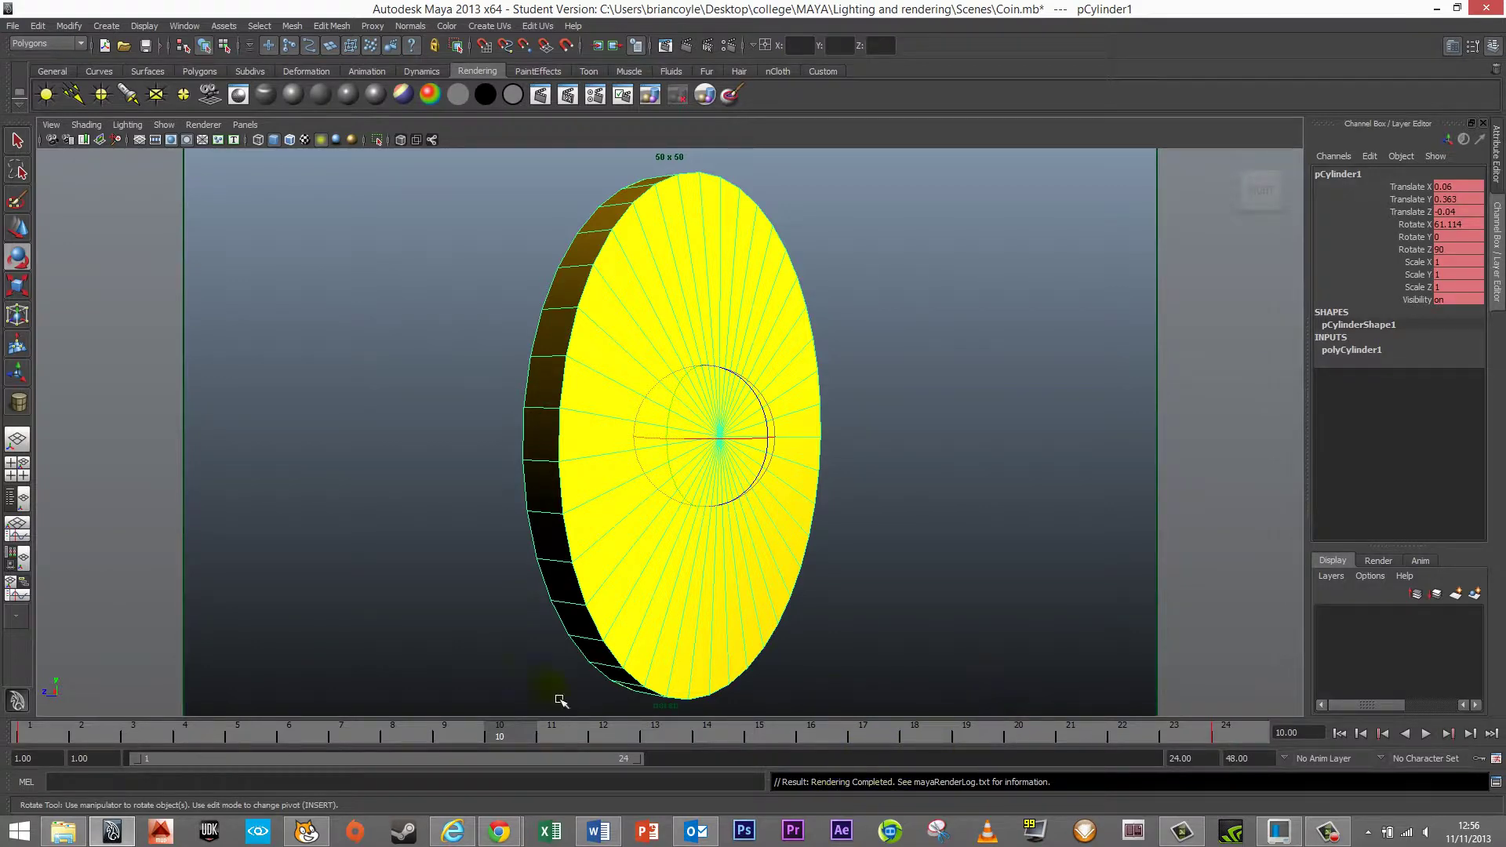
left_click(62, 832)
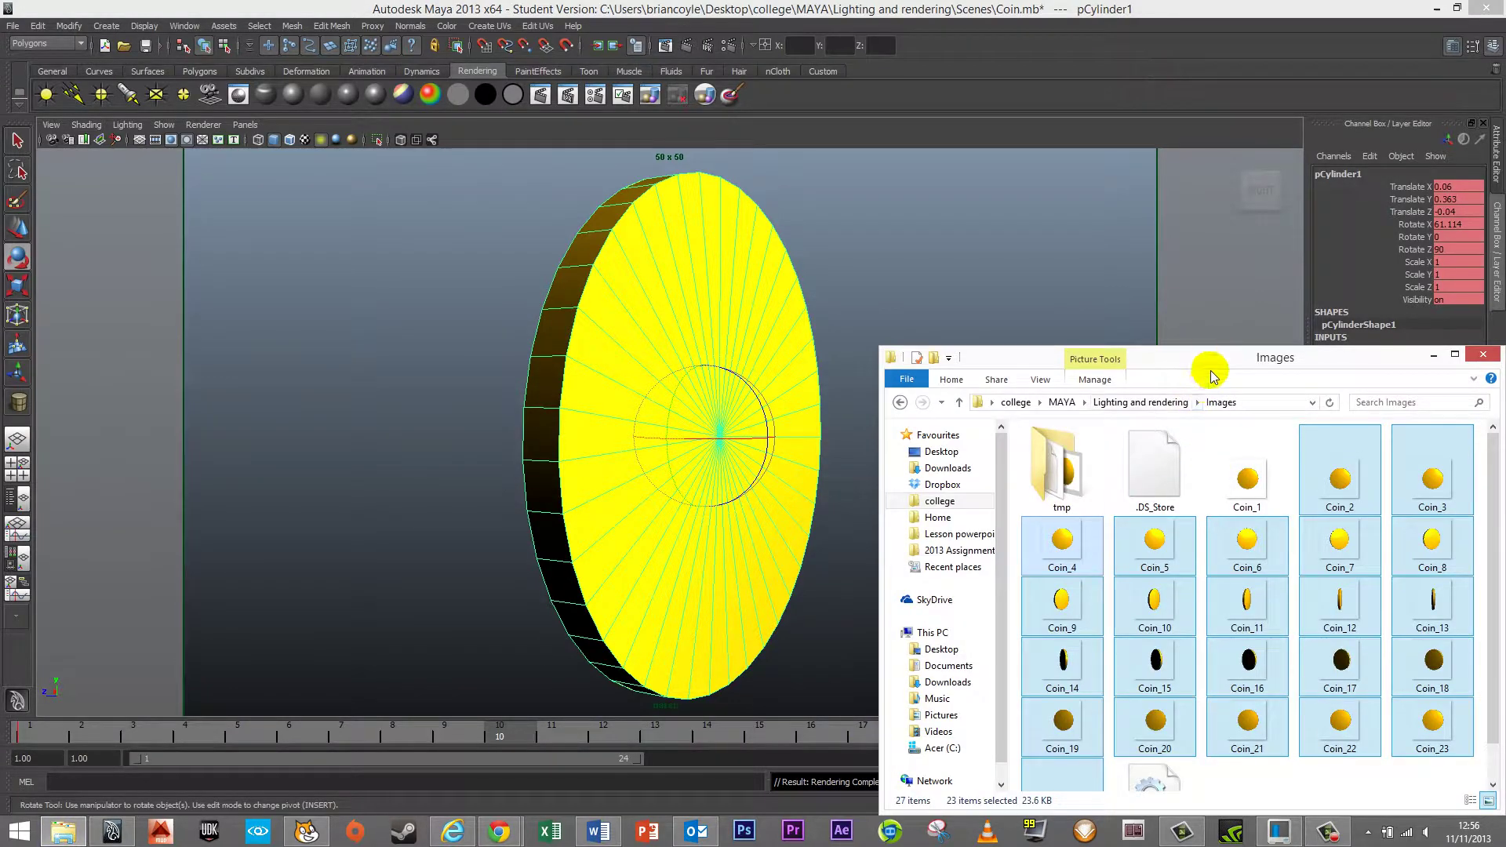
left_click_drag(1211, 370, 866, 176)
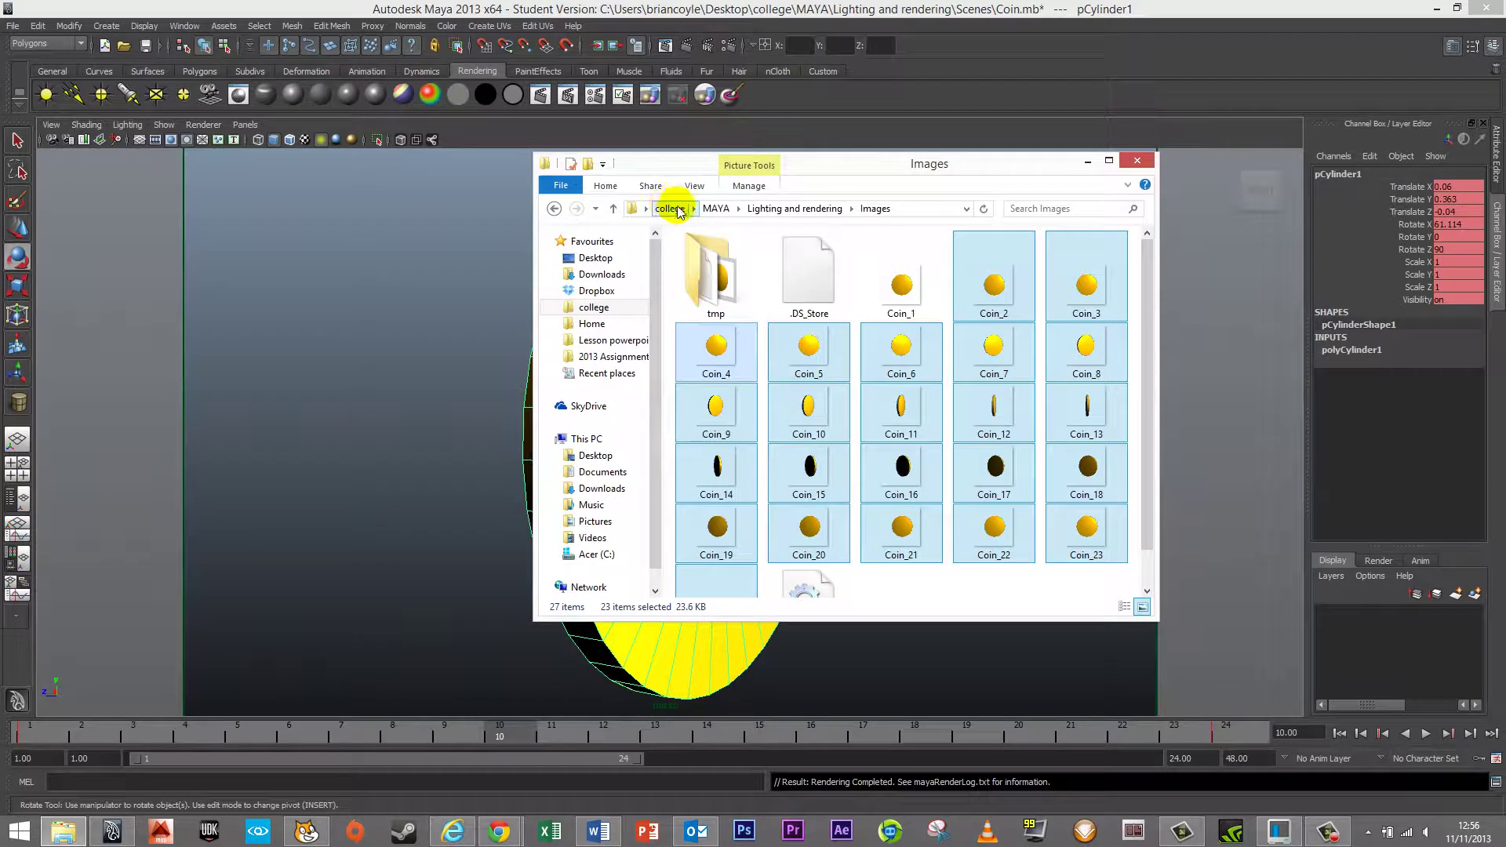
left_click(929, 279)
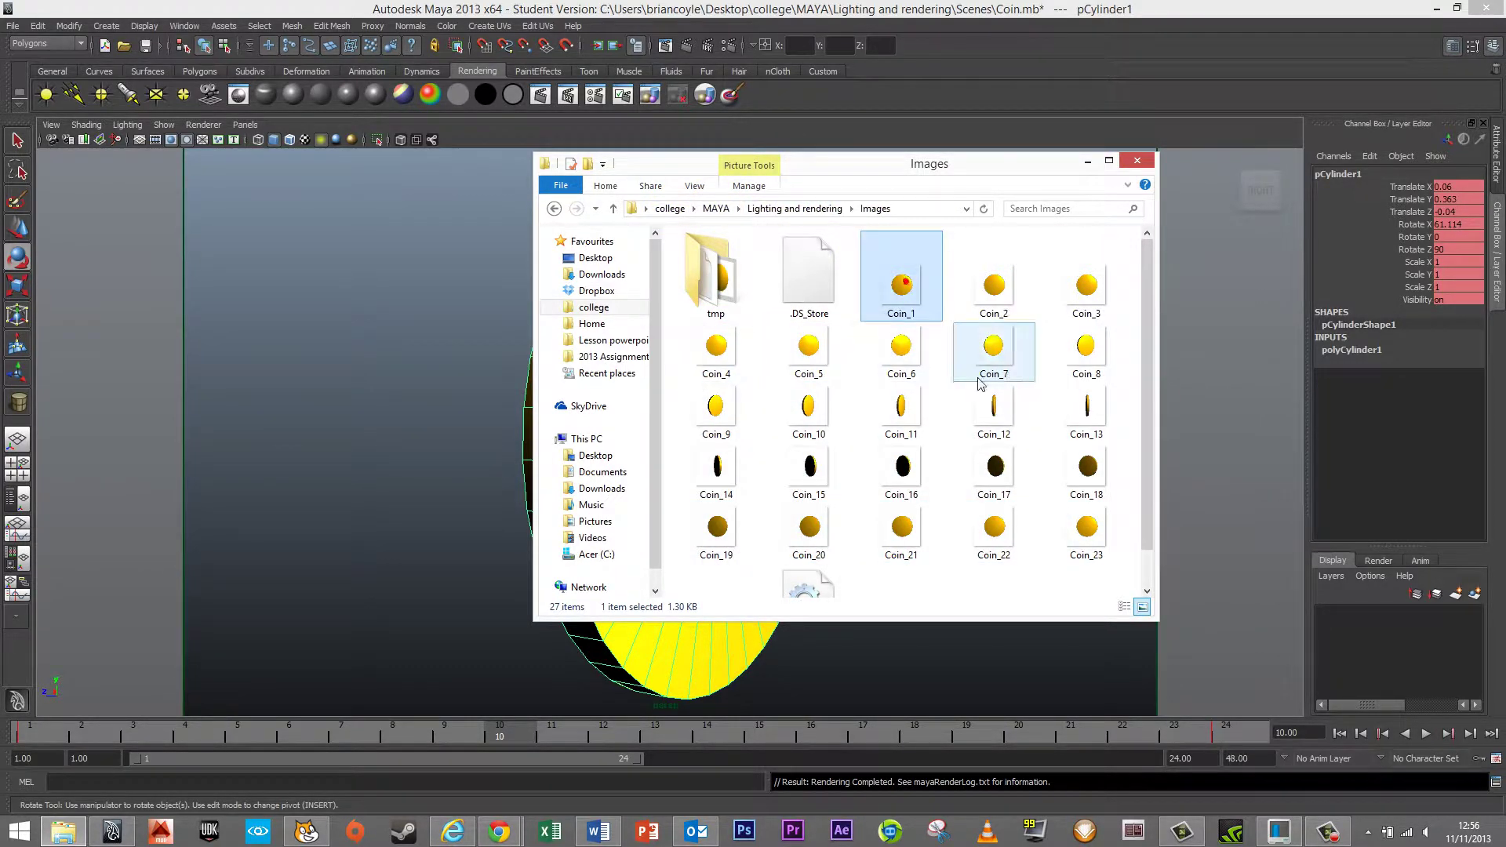
left_click(873, 533)
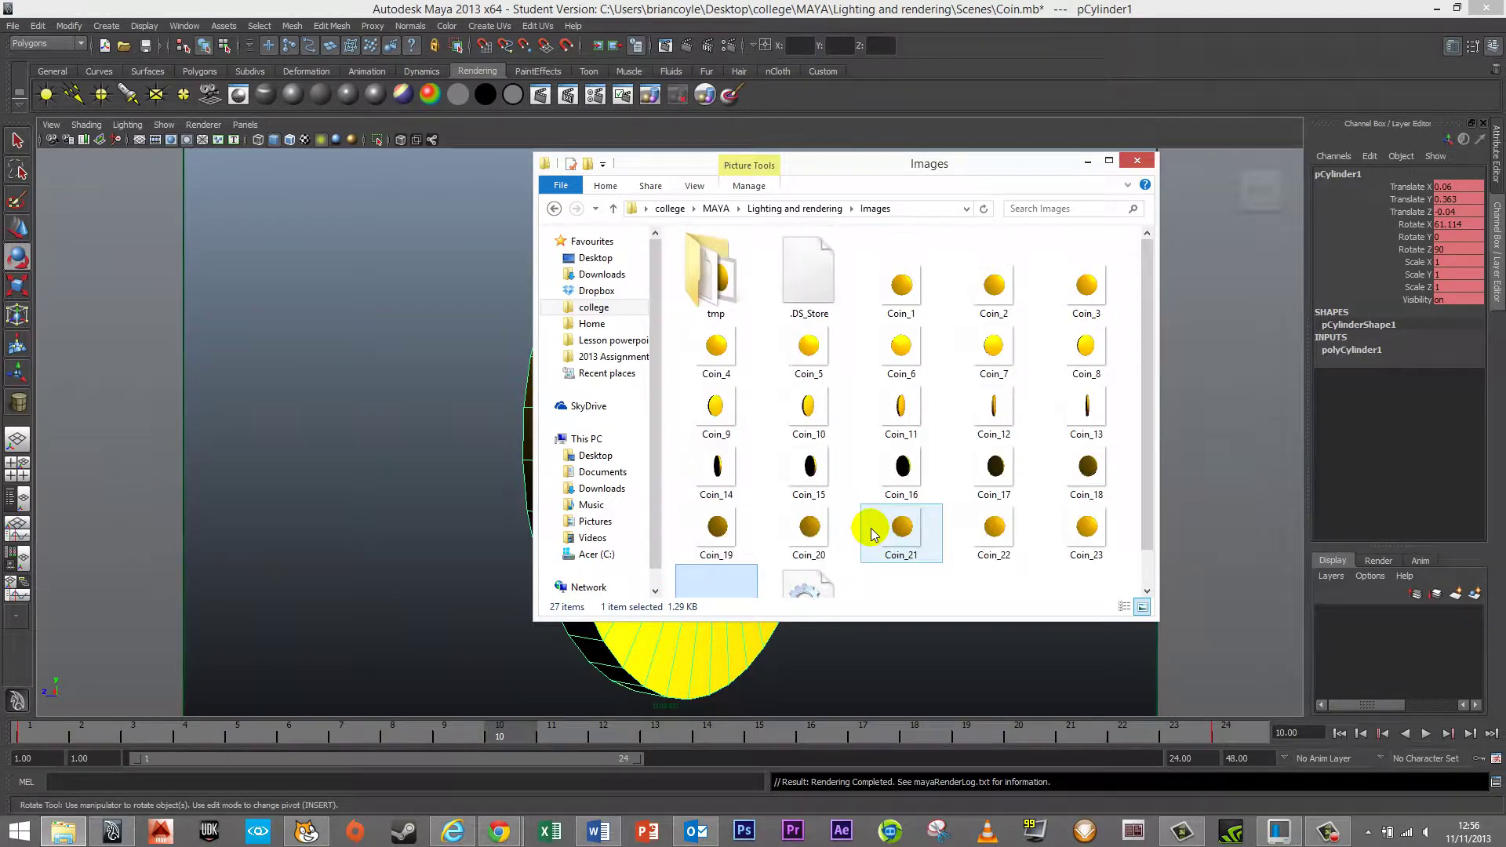
left_click(1138, 162)
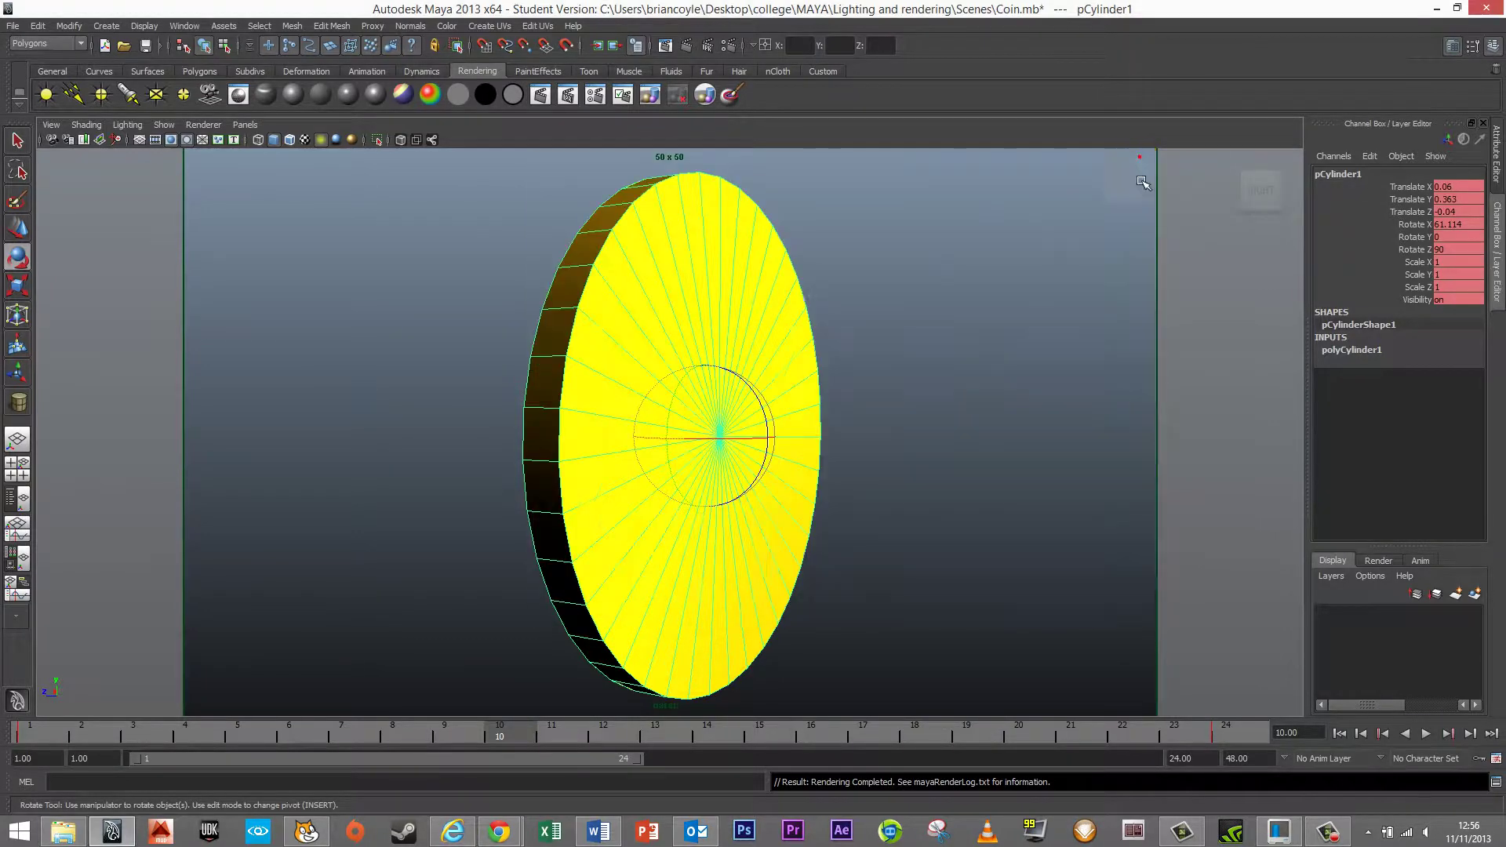
Step: Delete the old scripted Sprite1 in Scratch
left_click(318, 833)
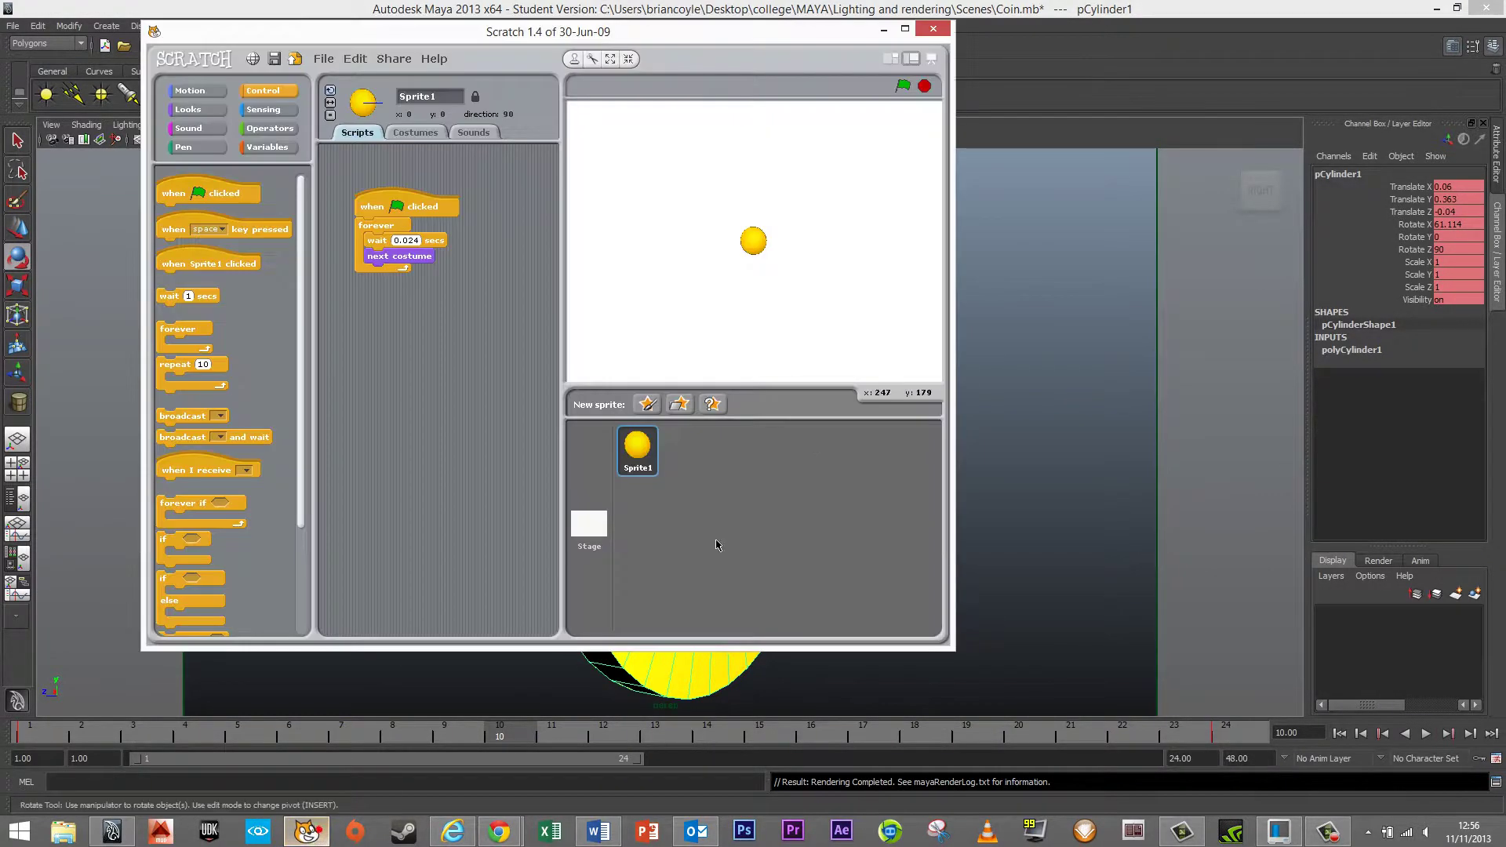
right_click(632, 448)
left_click(651, 491)
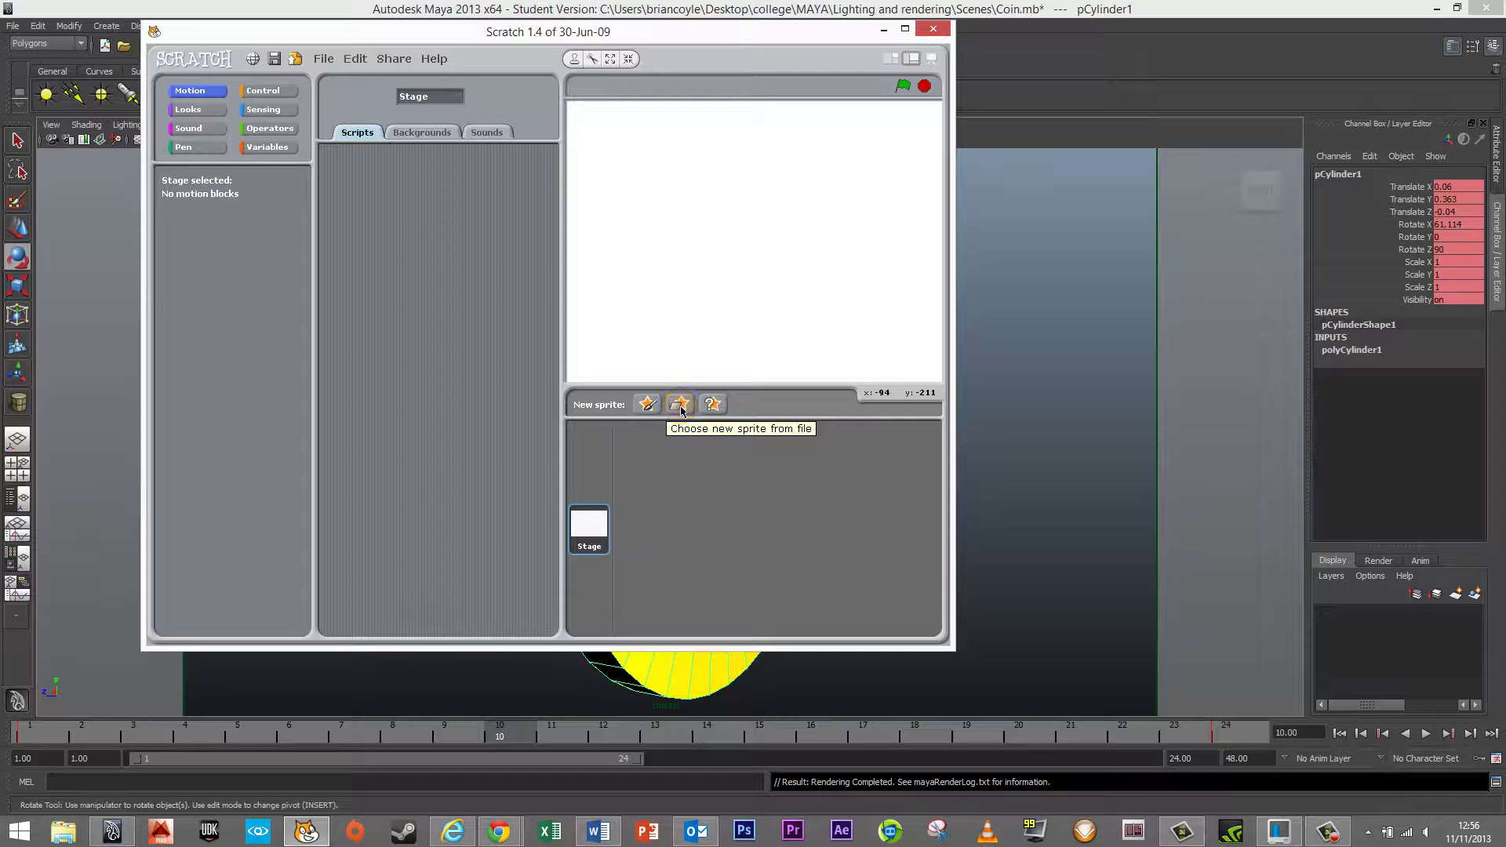
Step: Create a new sprite from the Coin_1 image file
left_click(680, 406)
left_click(520, 329)
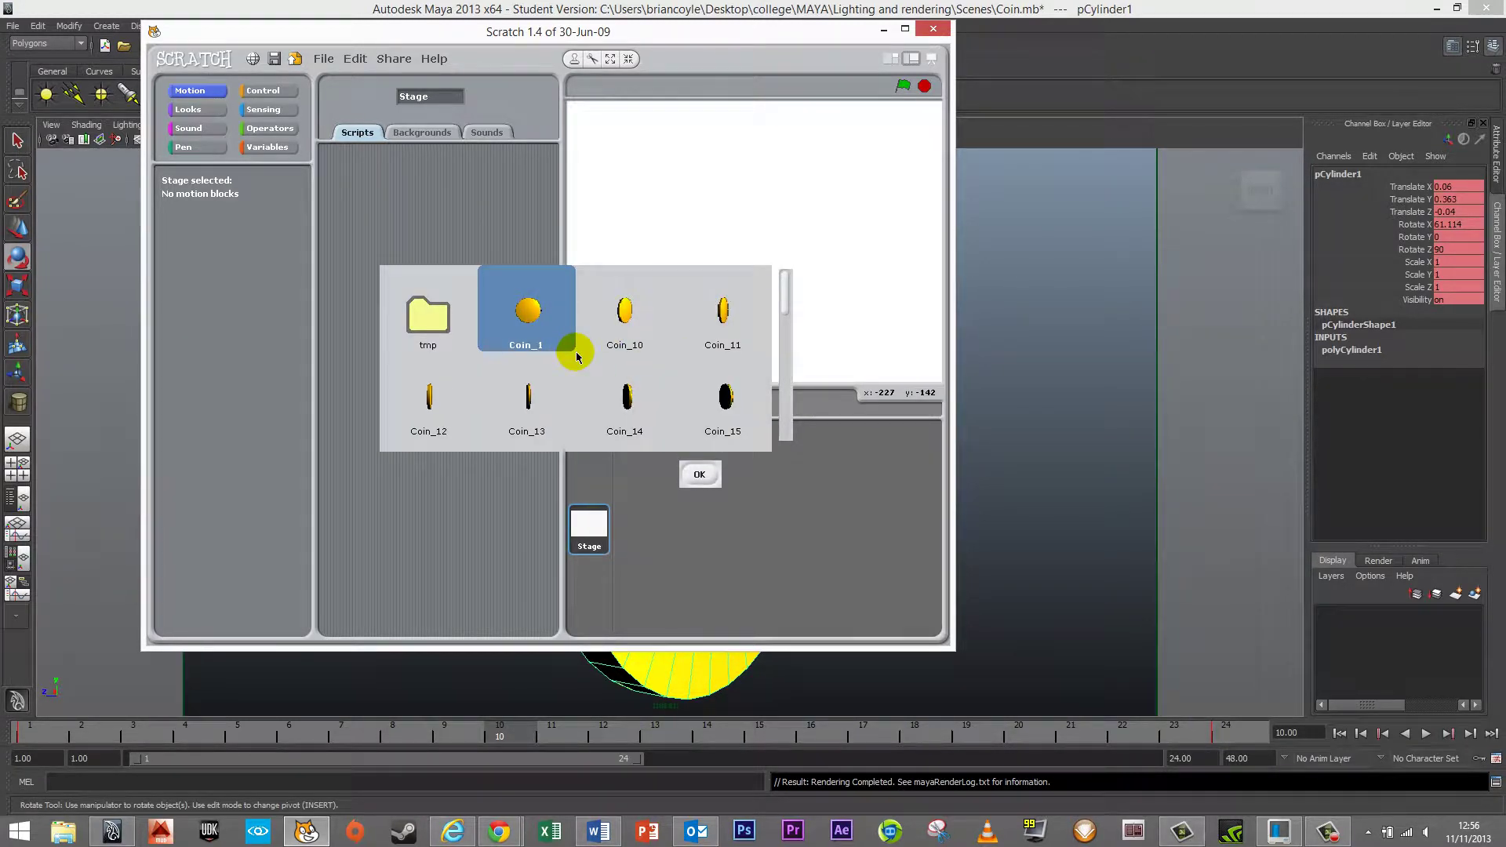
left_click(541, 331)
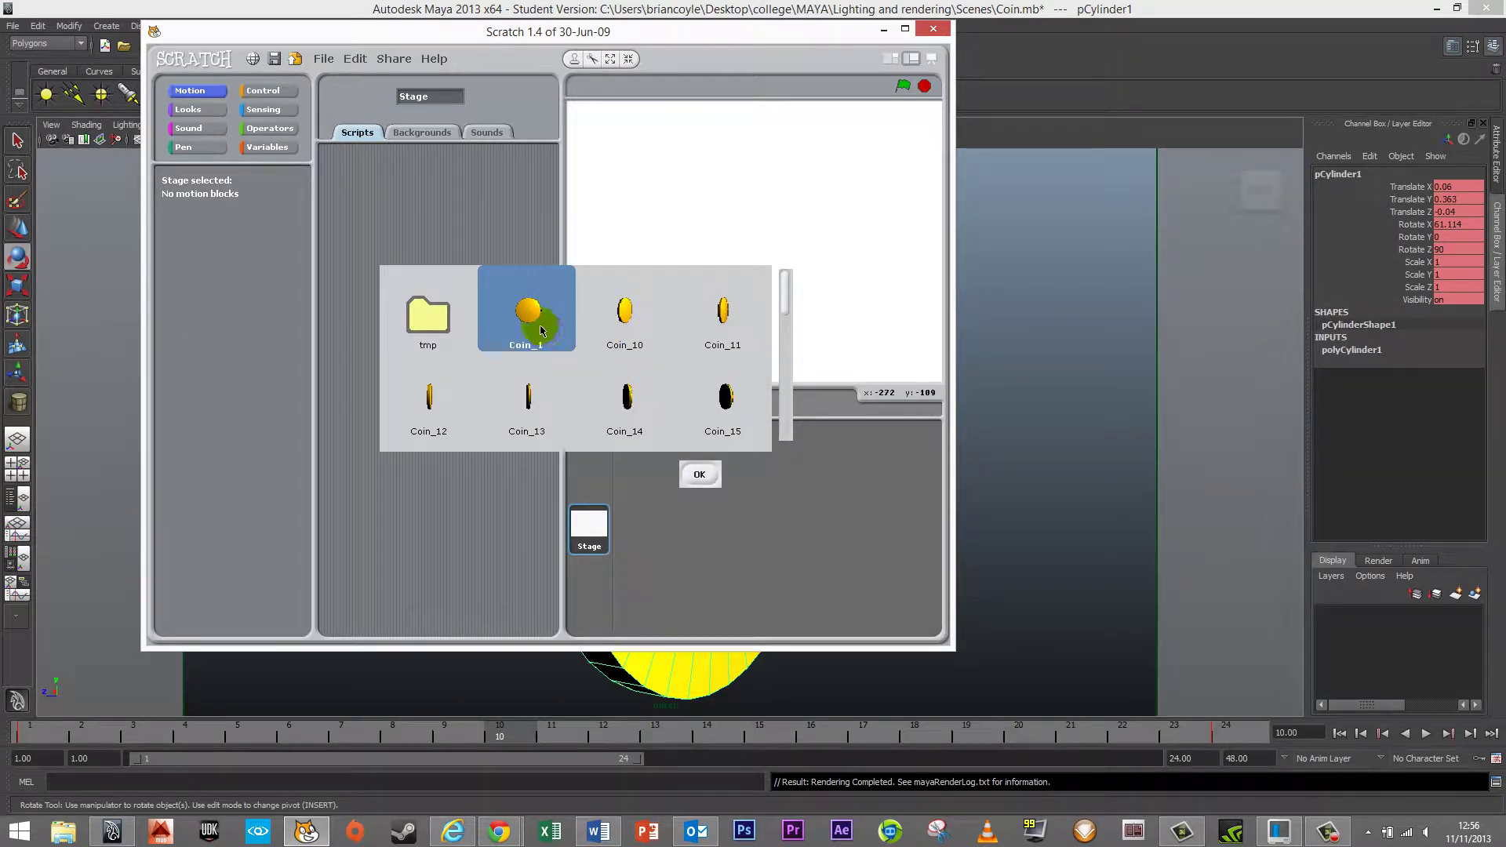
left_click(700, 476)
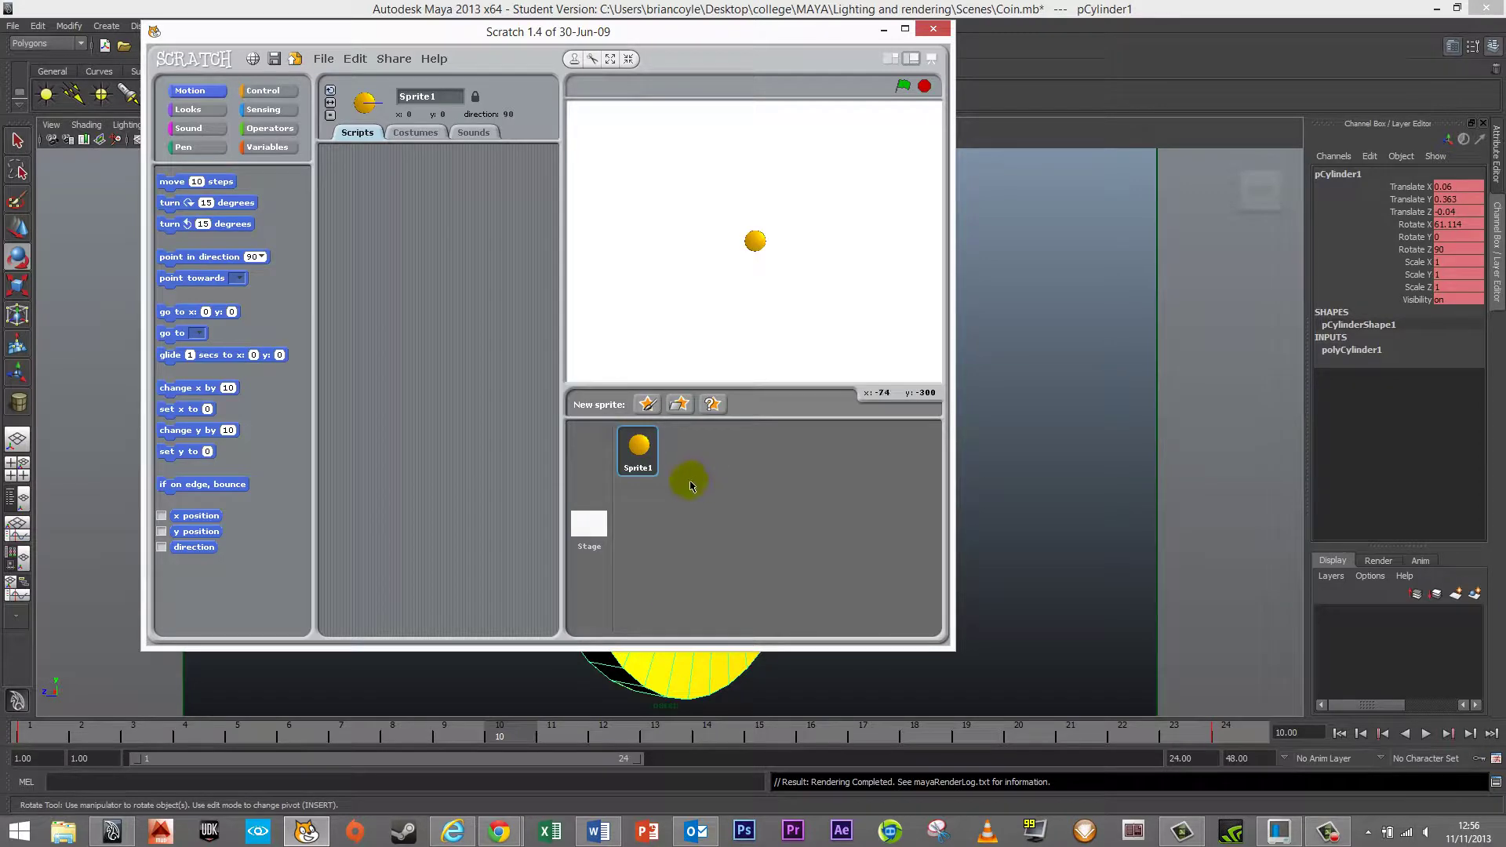
Step: Browse to college > MAYA > Lighting and rendering > Images in File Explorer
left_click(62, 832)
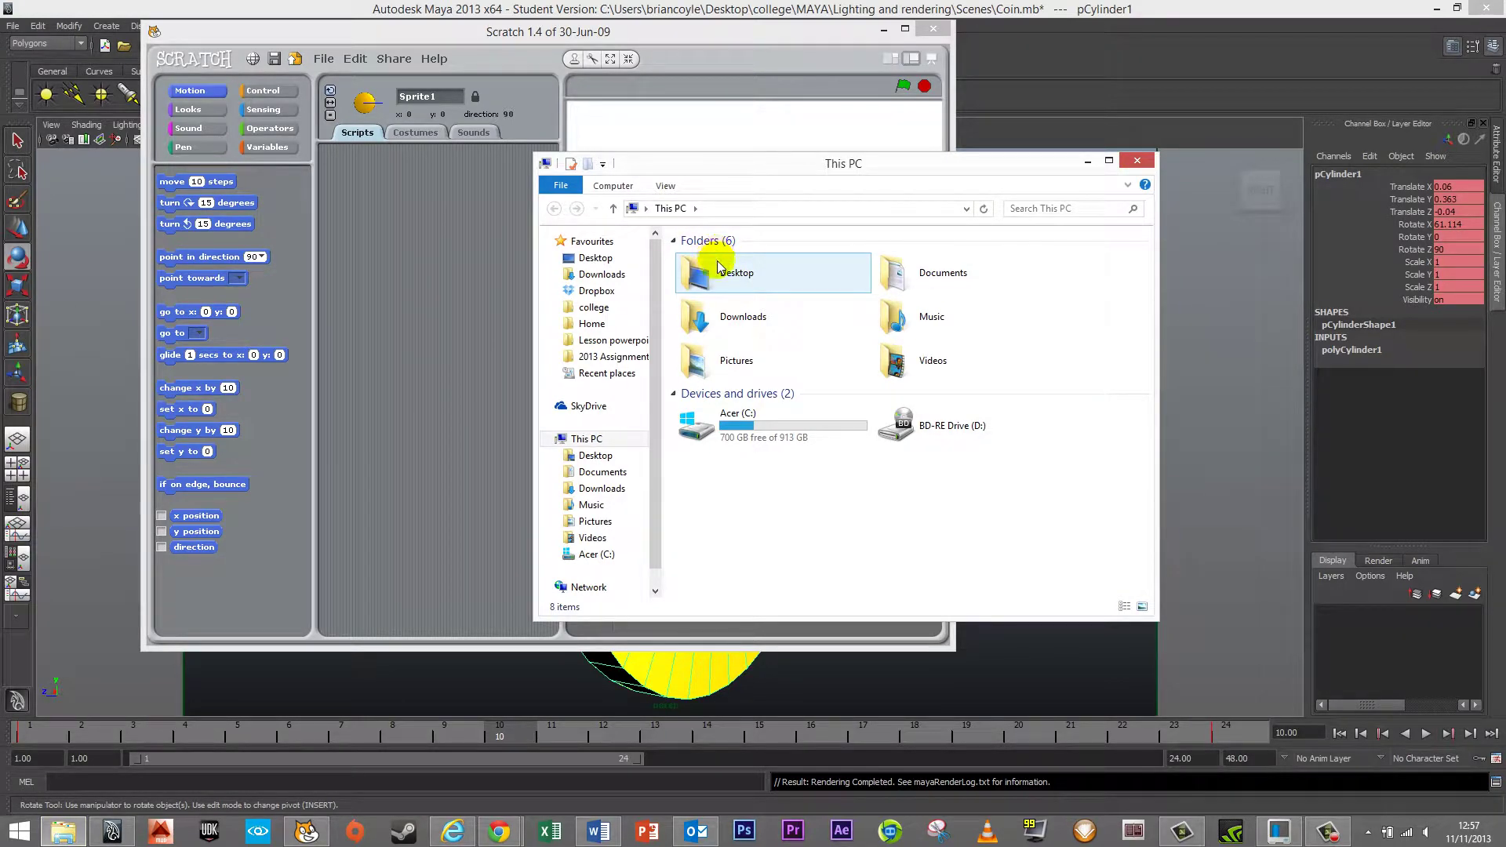
left_click(594, 307)
left_click(732, 373)
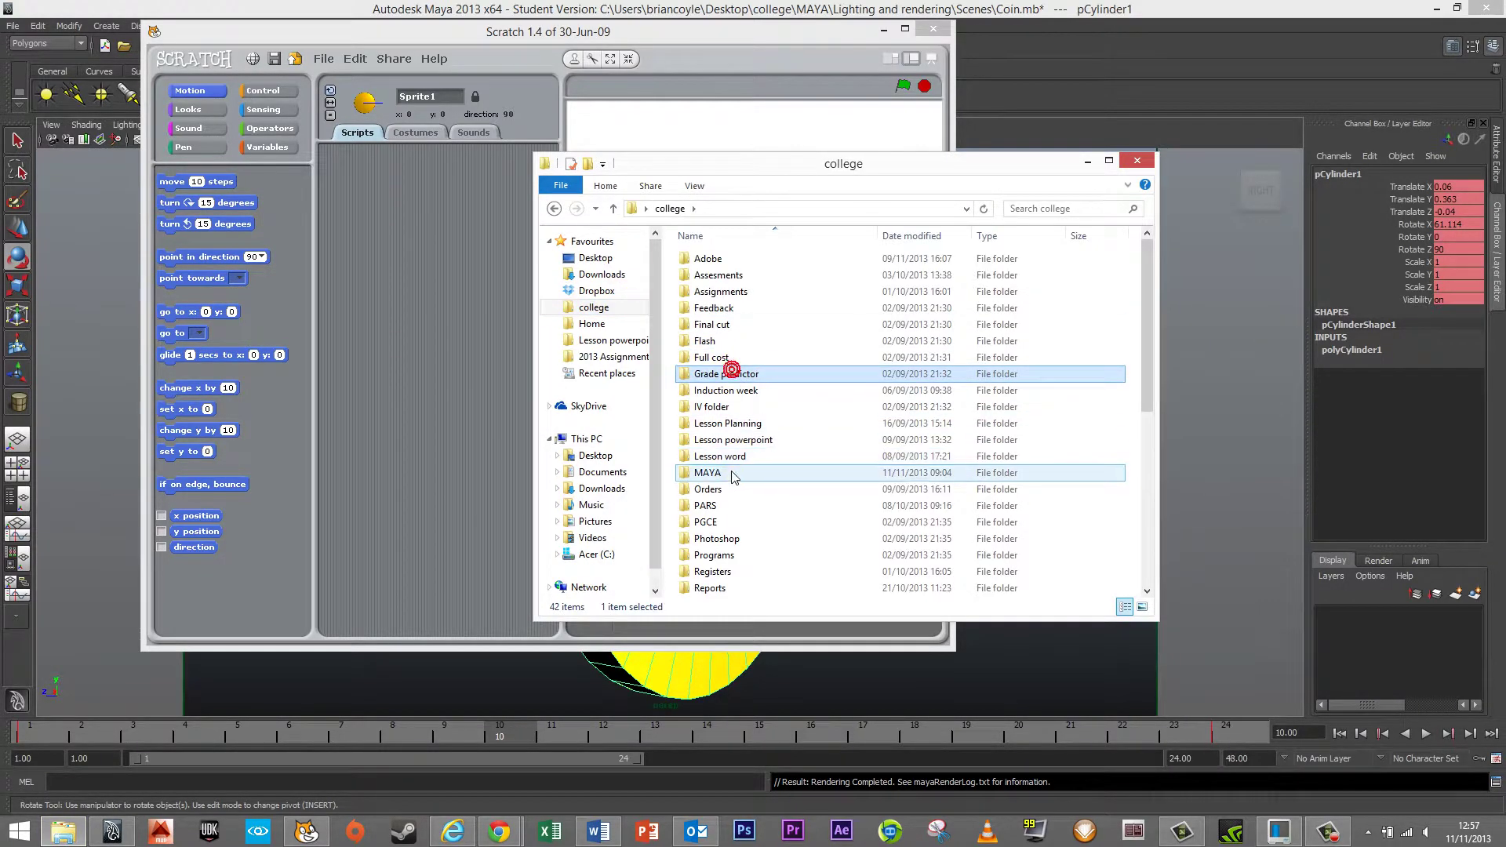
double_click(732, 473)
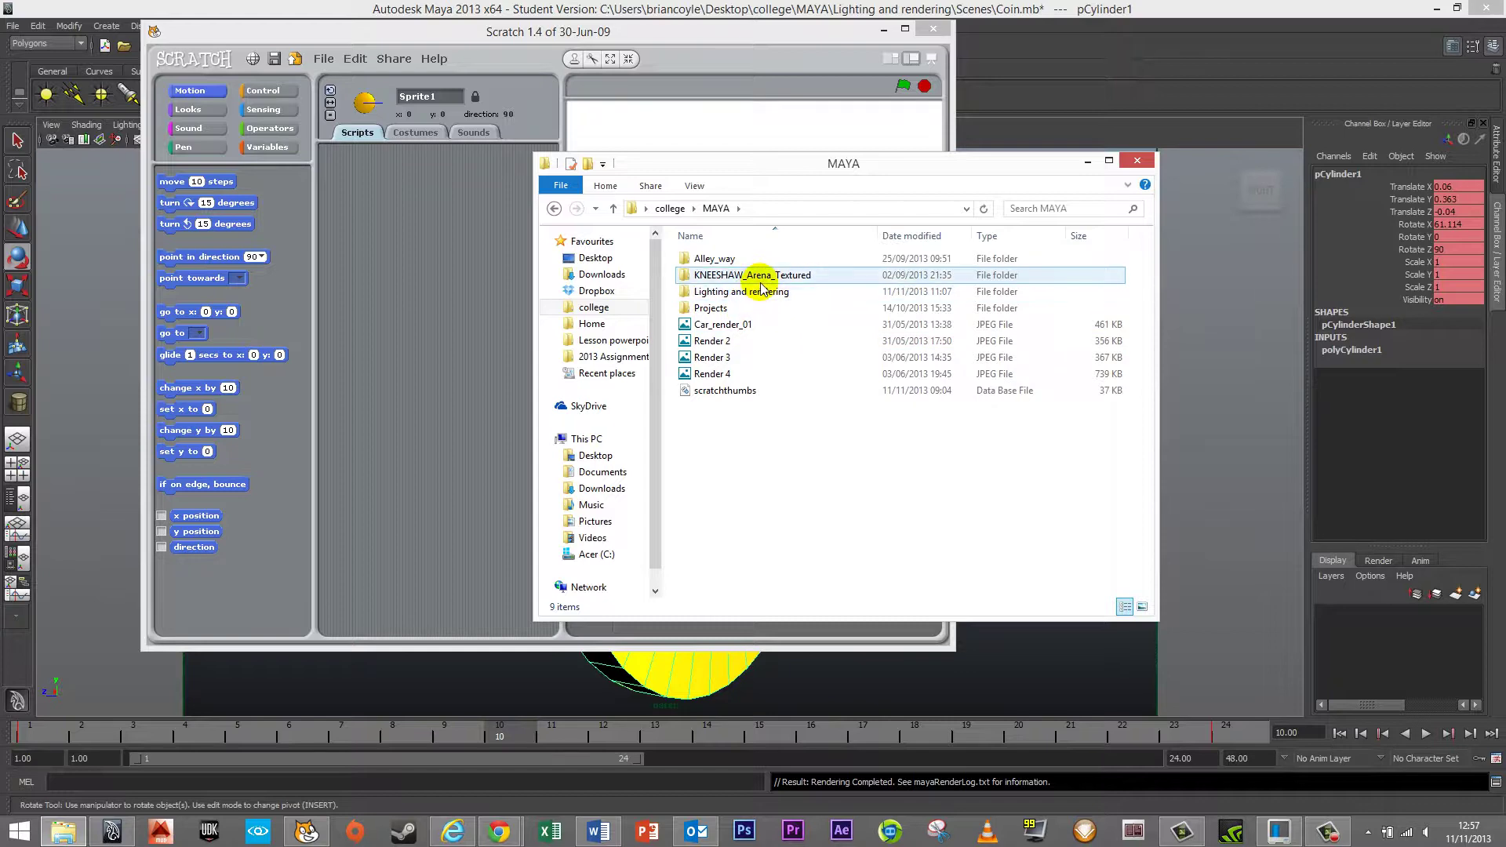
double_click(765, 289)
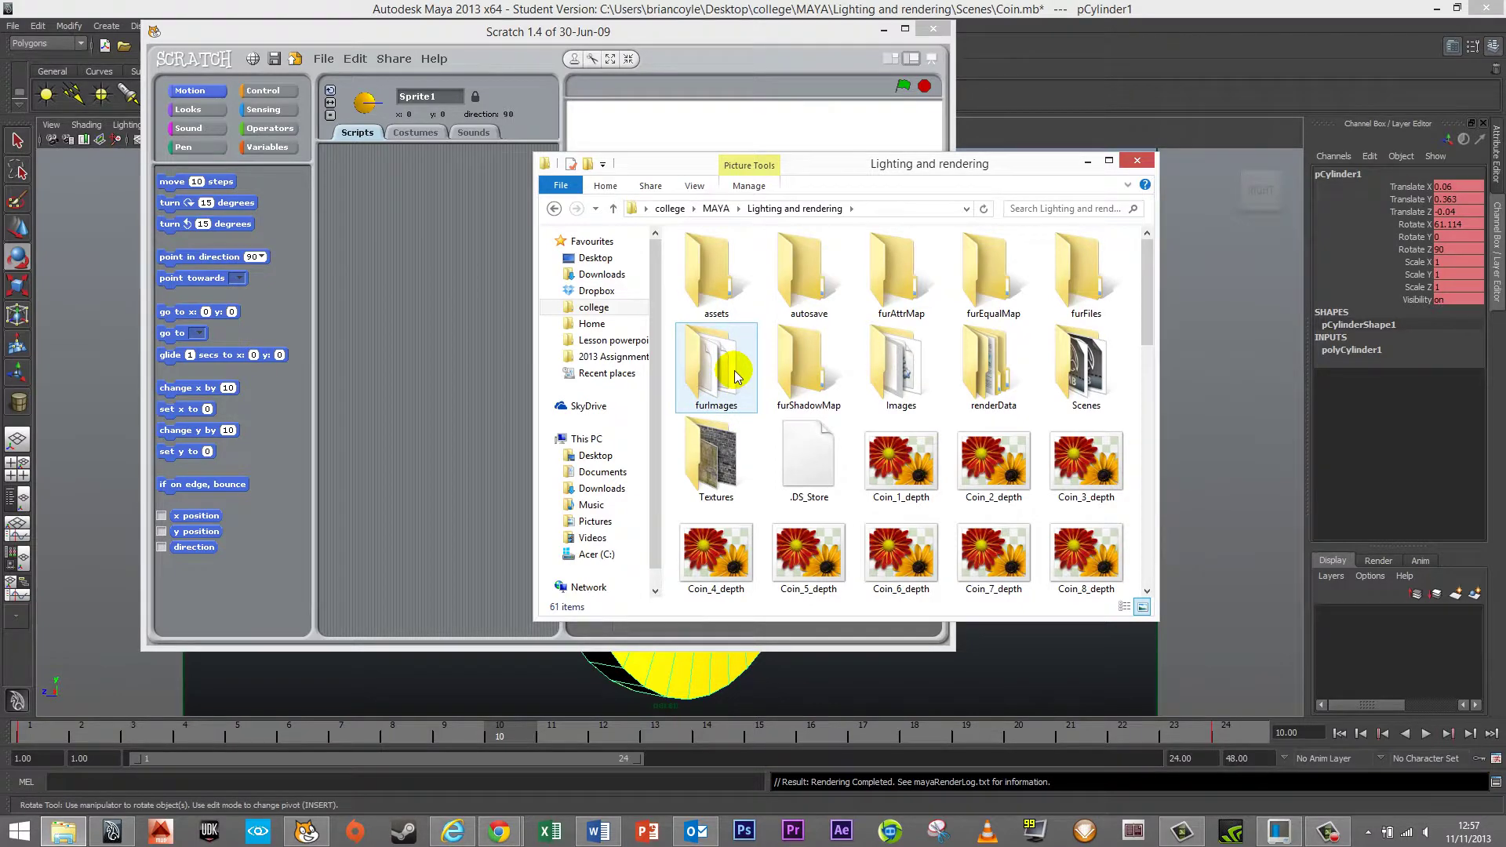
double_click(901, 365)
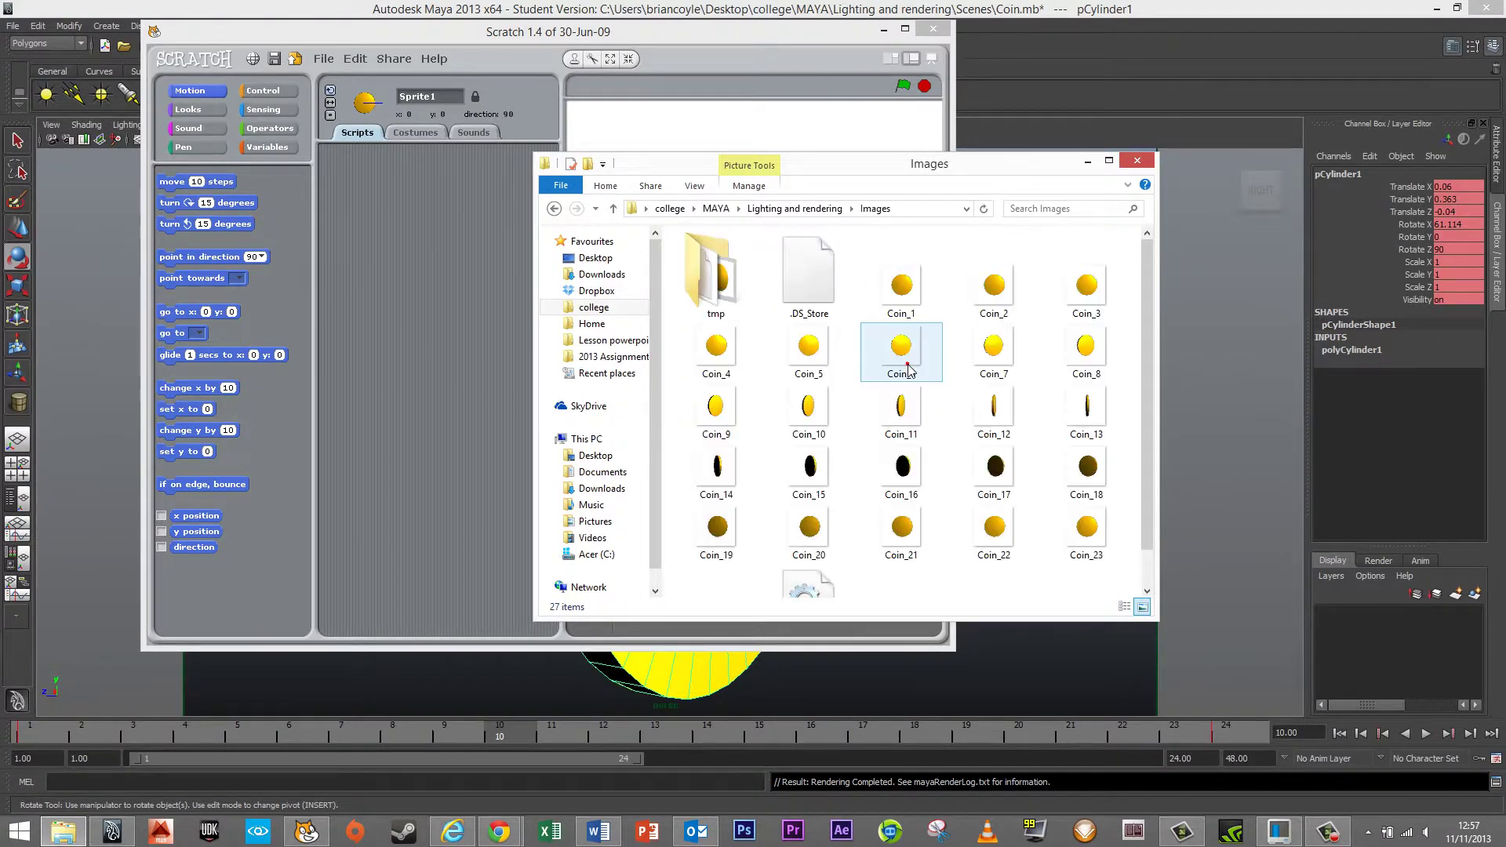
Step: Select the coin renders Coin_2 through Coin_24
left_click(993, 289)
scroll(910, 432, "down", 1)
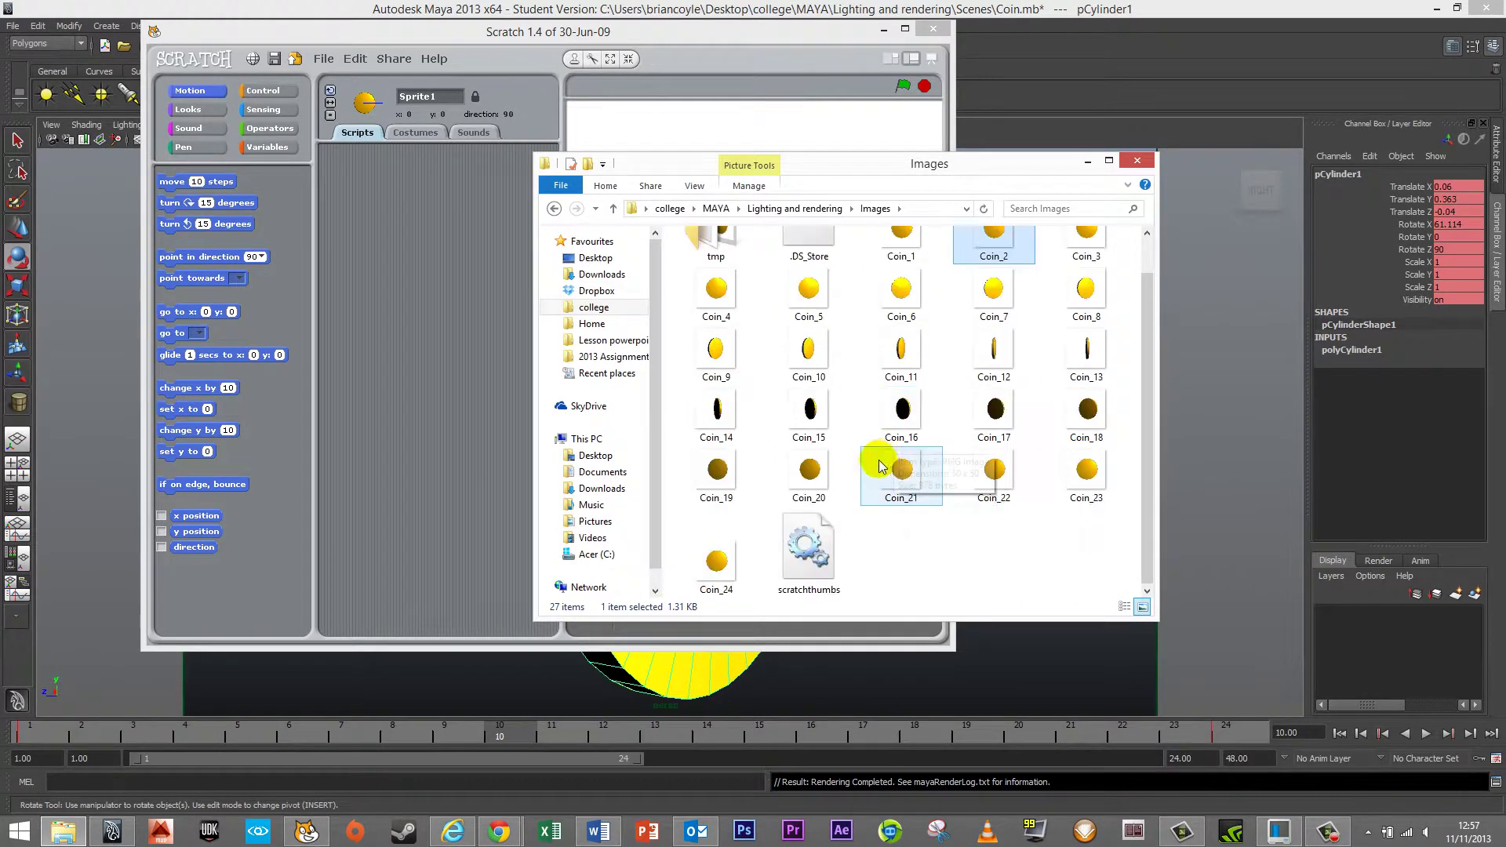
left_click(728, 557, "shift")
Step: Add the 23 coin images Coin_2 to Coin_24 as Sprite1 costumes
left_click(404, 135)
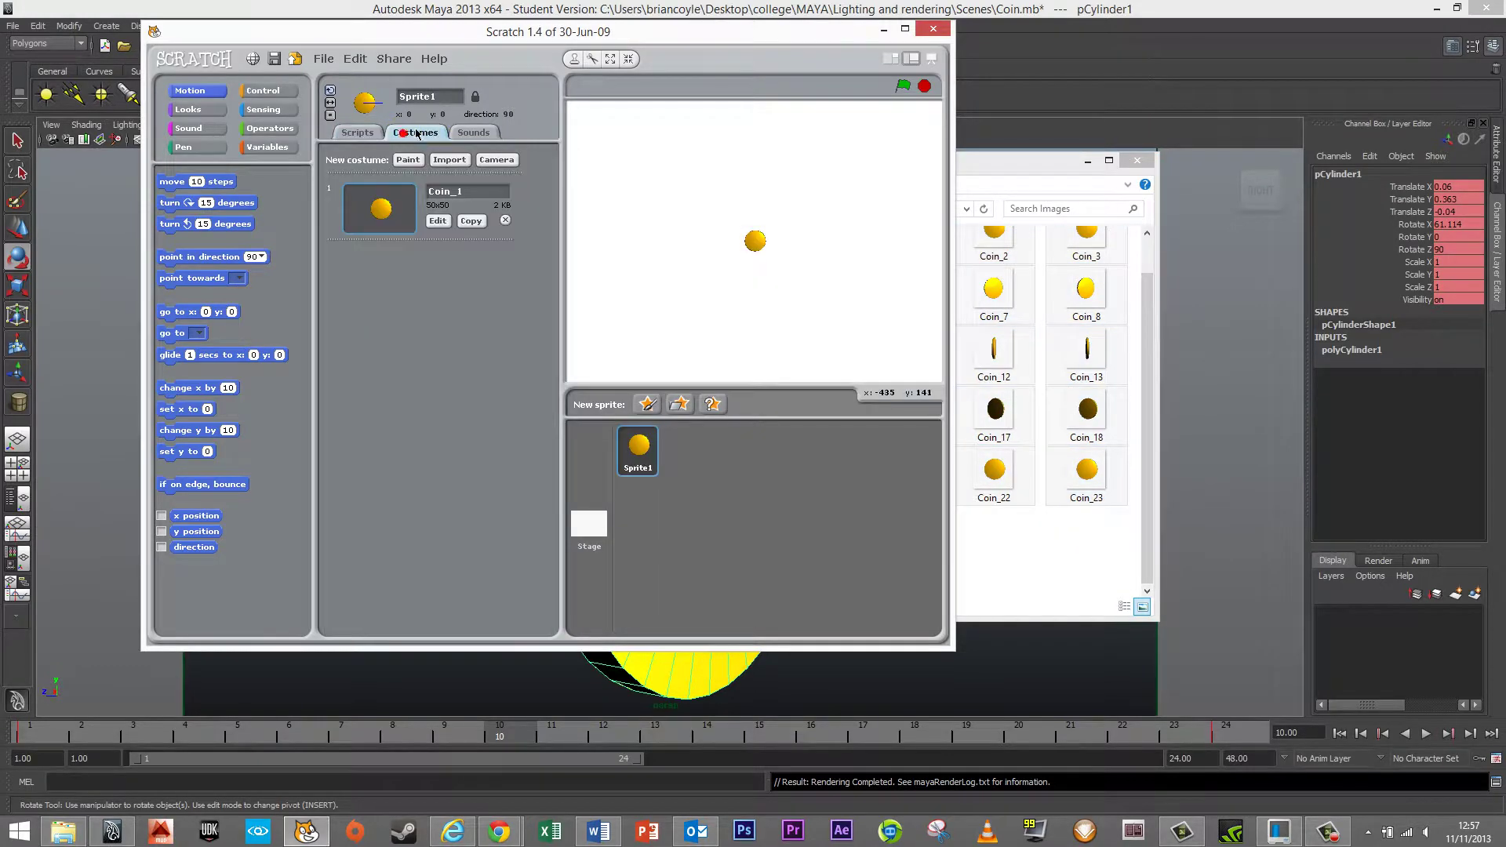
left_click(1010, 166)
left_click_drag(897, 304, 440, 337)
left_click(694, 35)
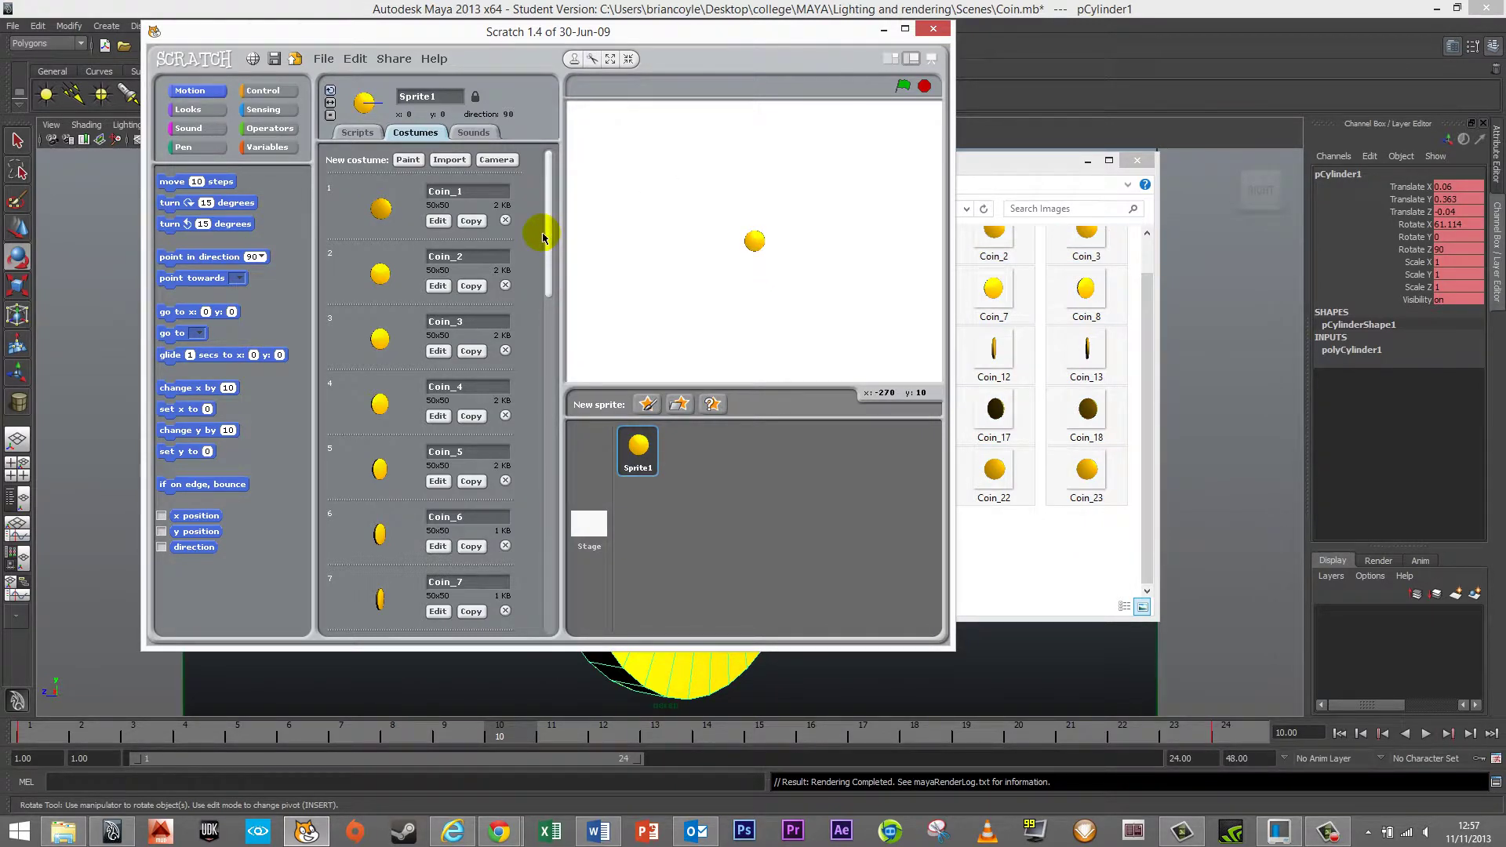
Step: Script when flag clicked > forever > next costume, then test-run and stop it
left_click(353, 133)
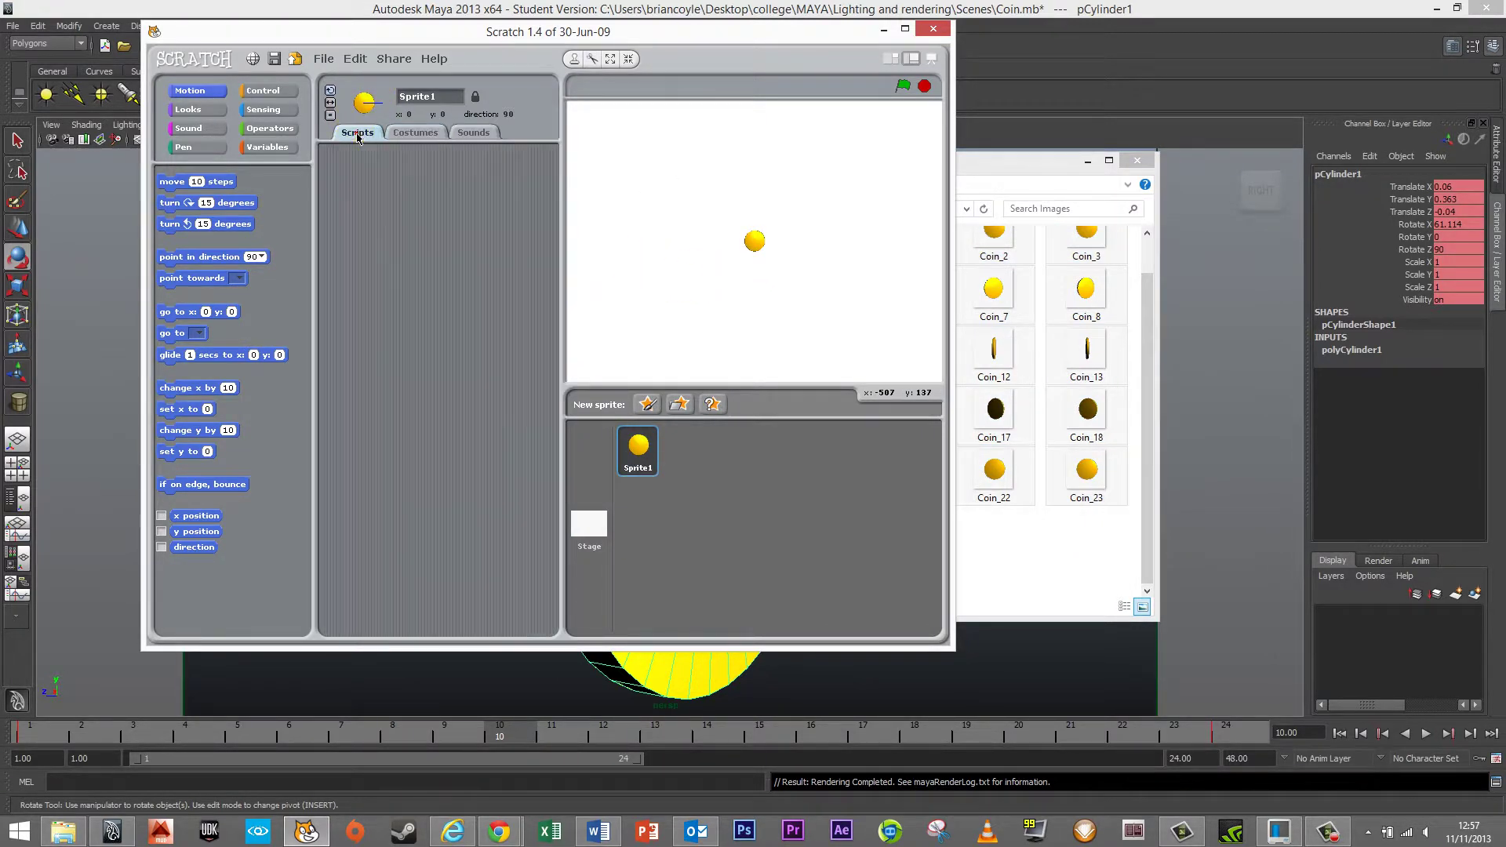
left_click(263, 93)
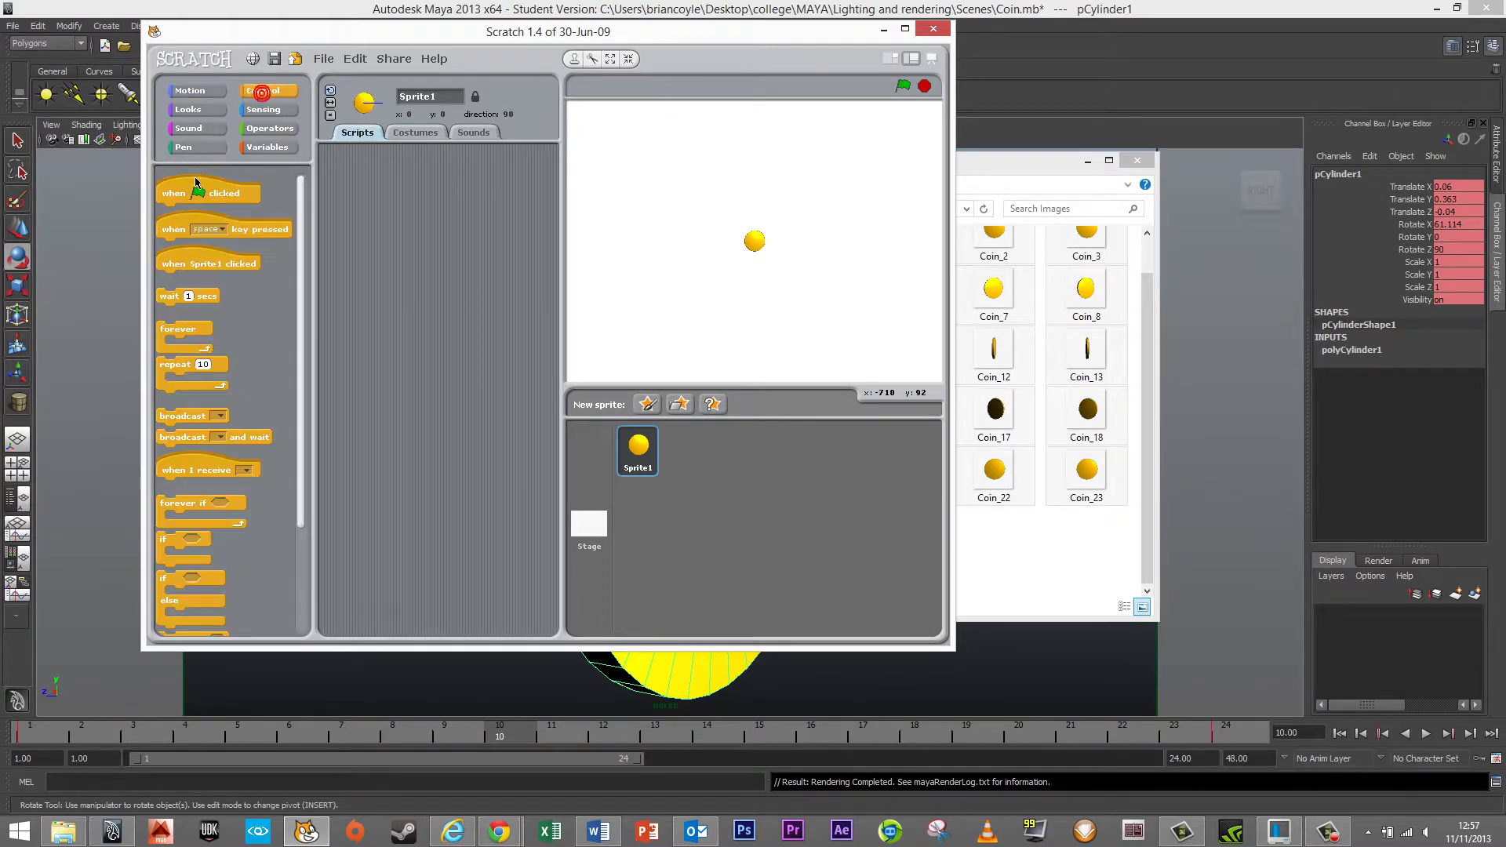
left_click_drag(175, 192, 436, 196)
left_click_drag(179, 329, 443, 222)
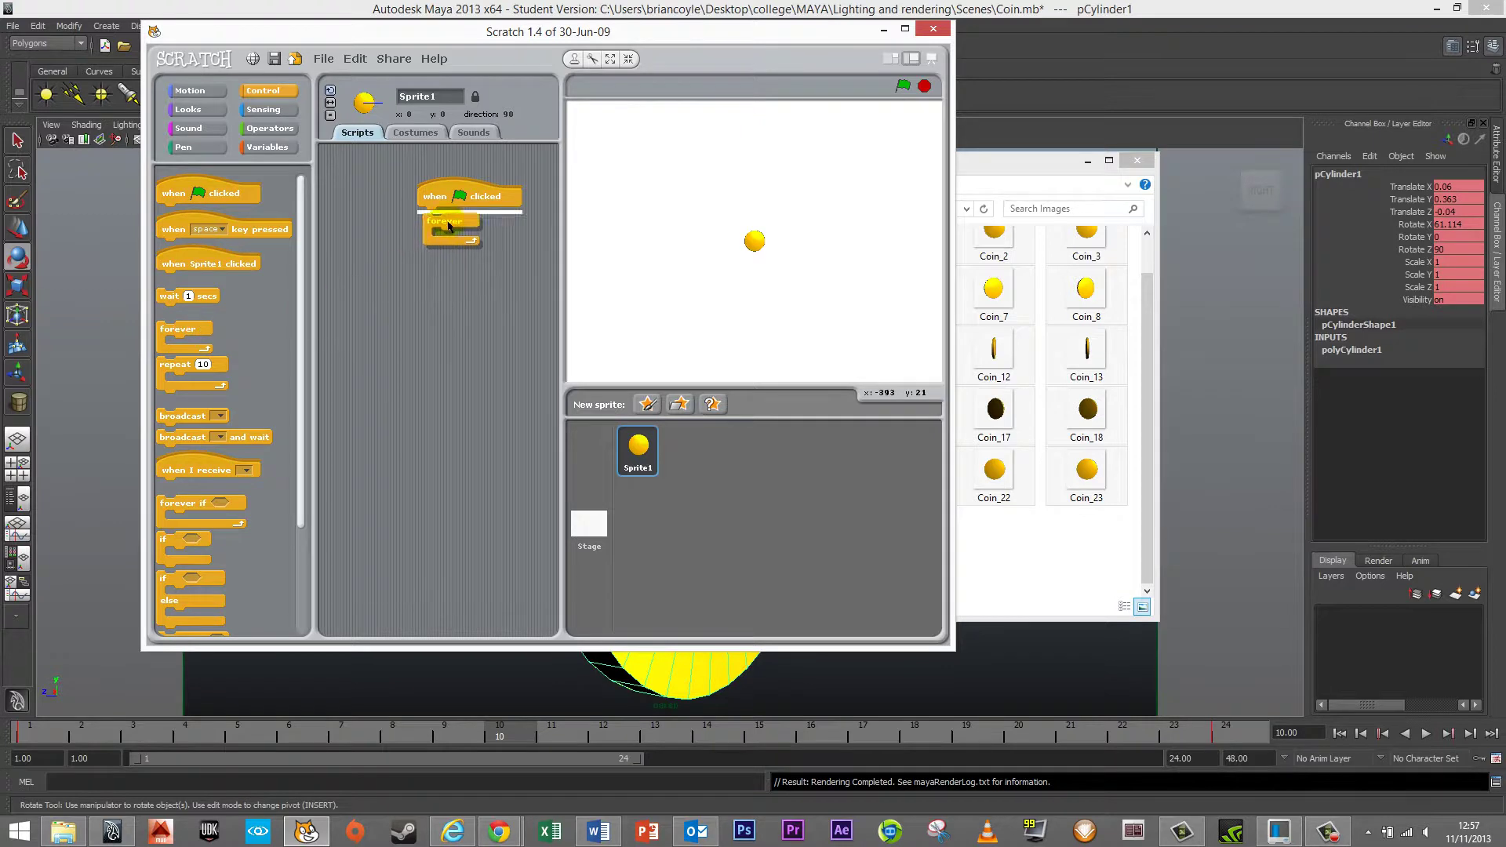
left_click(213, 108)
left_click_drag(174, 203, 441, 231)
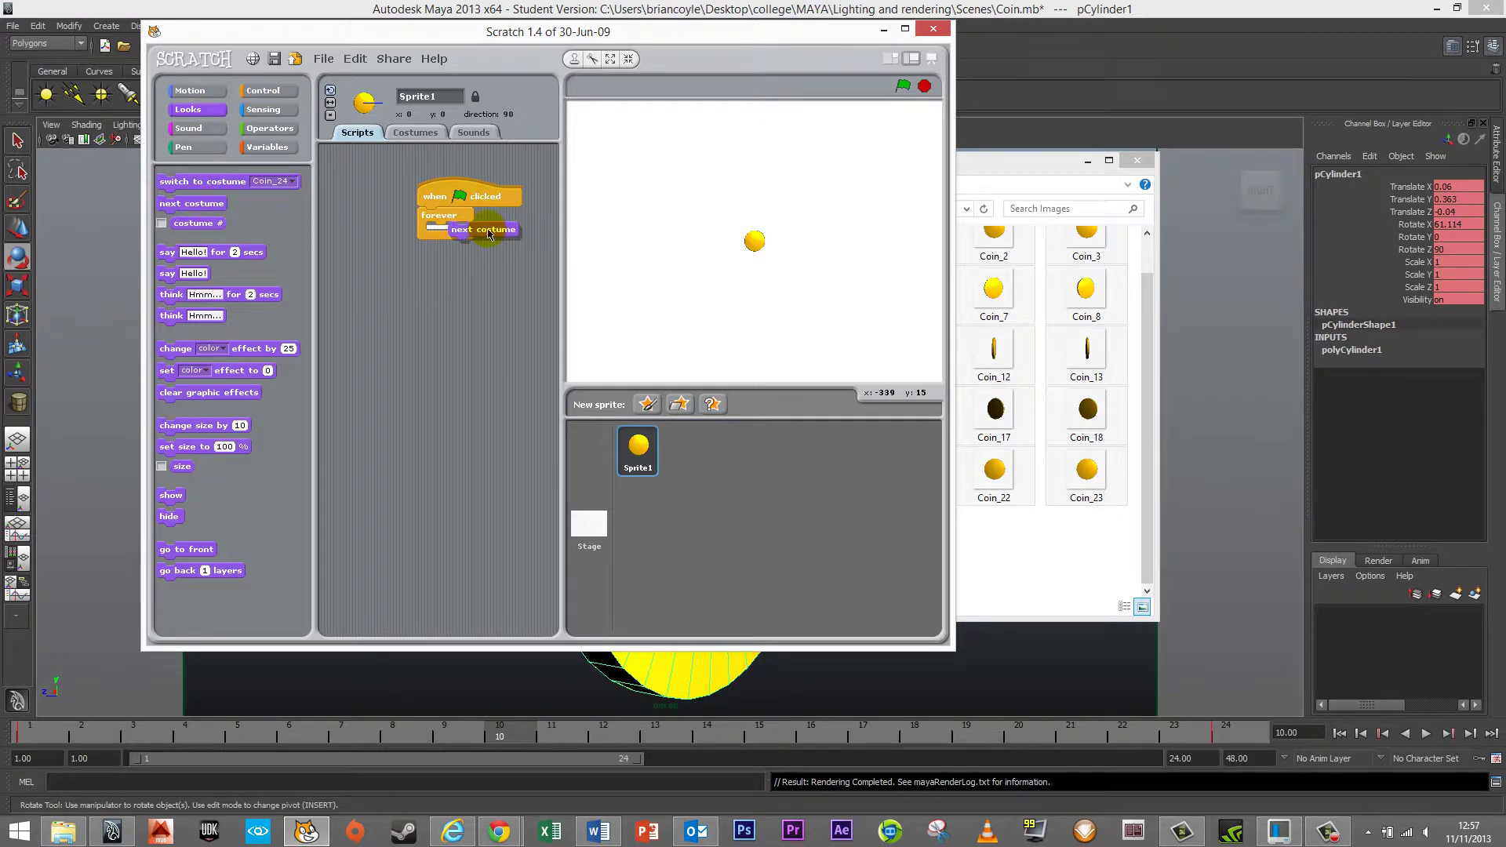
left_click(903, 90)
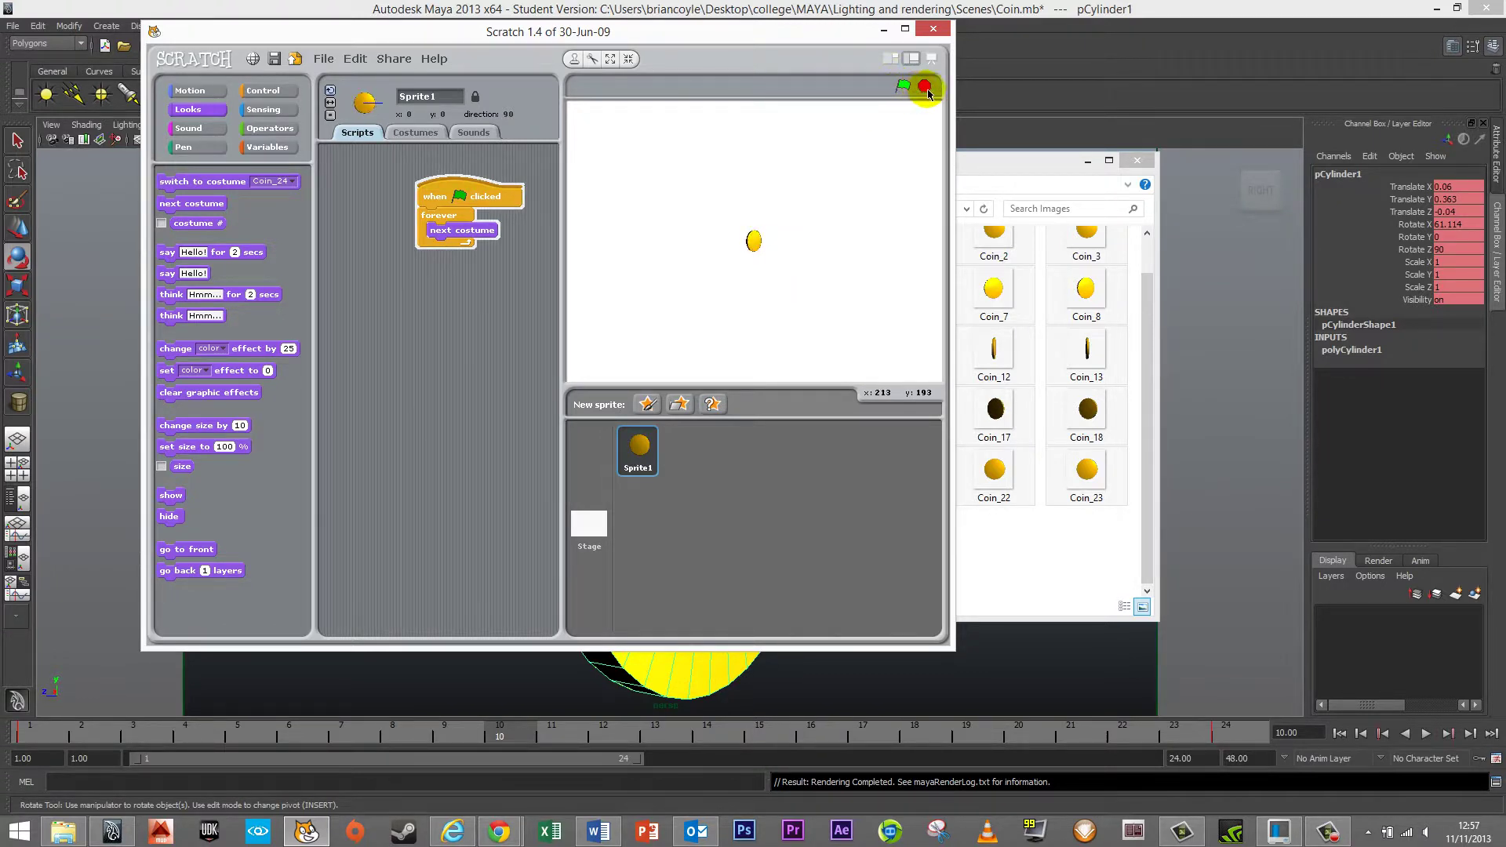
left_click(924, 86)
Step: Insert a wait 0.024 secs block into the loop and run the coin spin
left_click(280, 94)
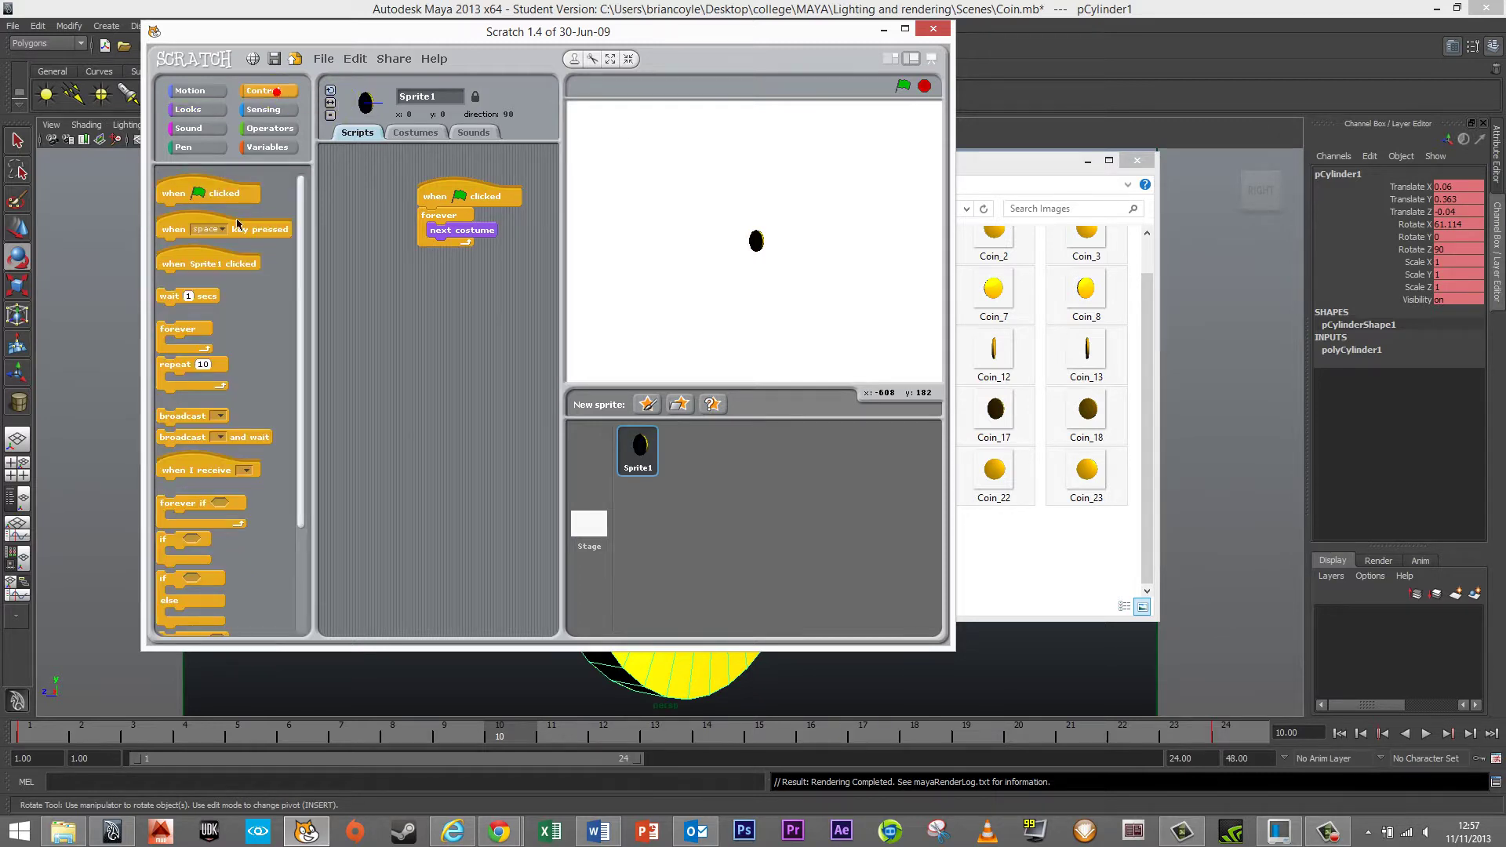
left_click_drag(211, 295, 455, 239)
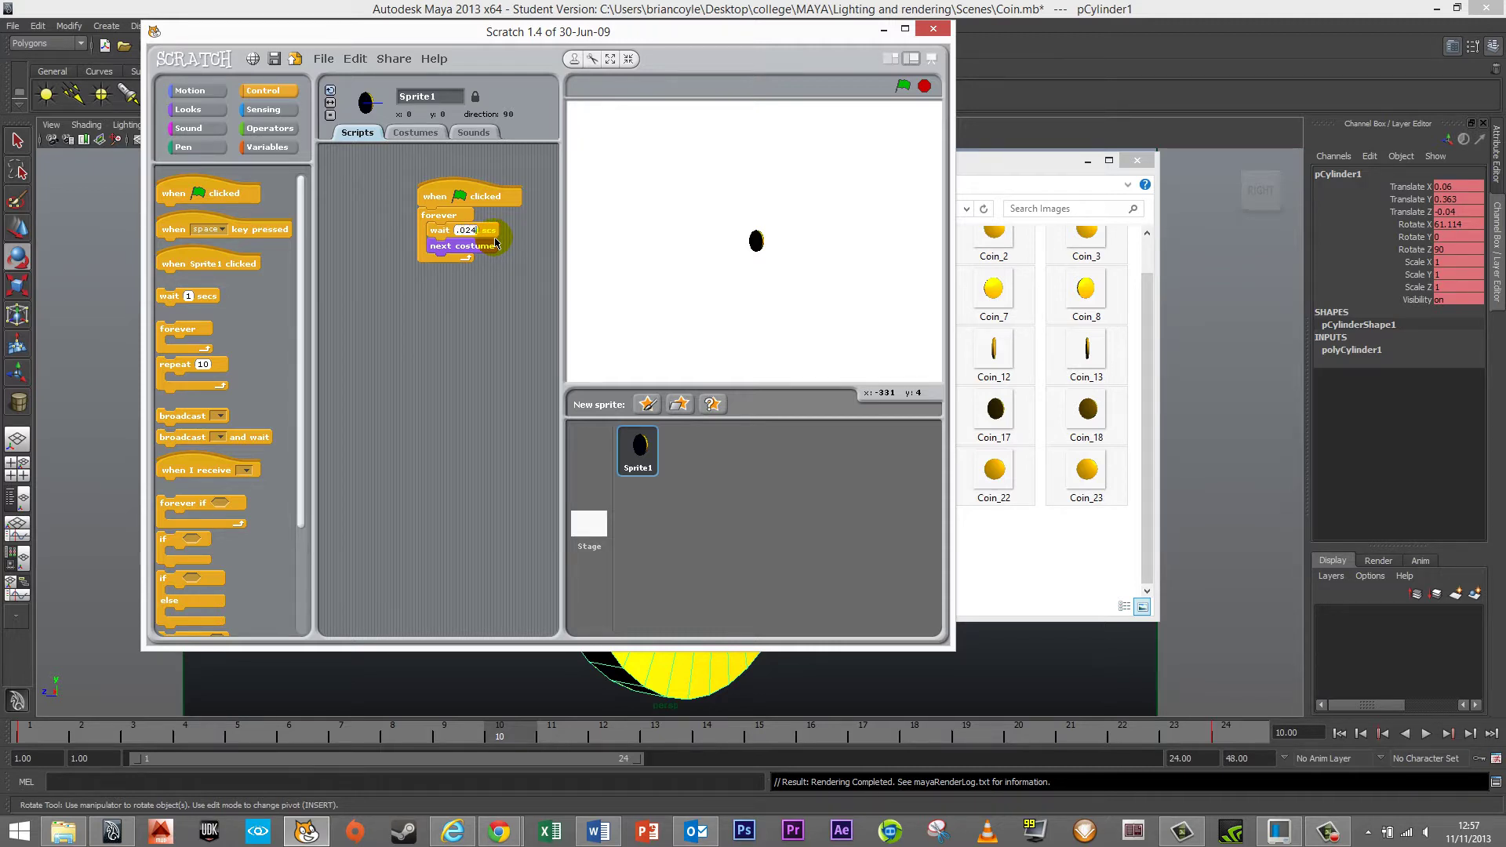
left_click(904, 86)
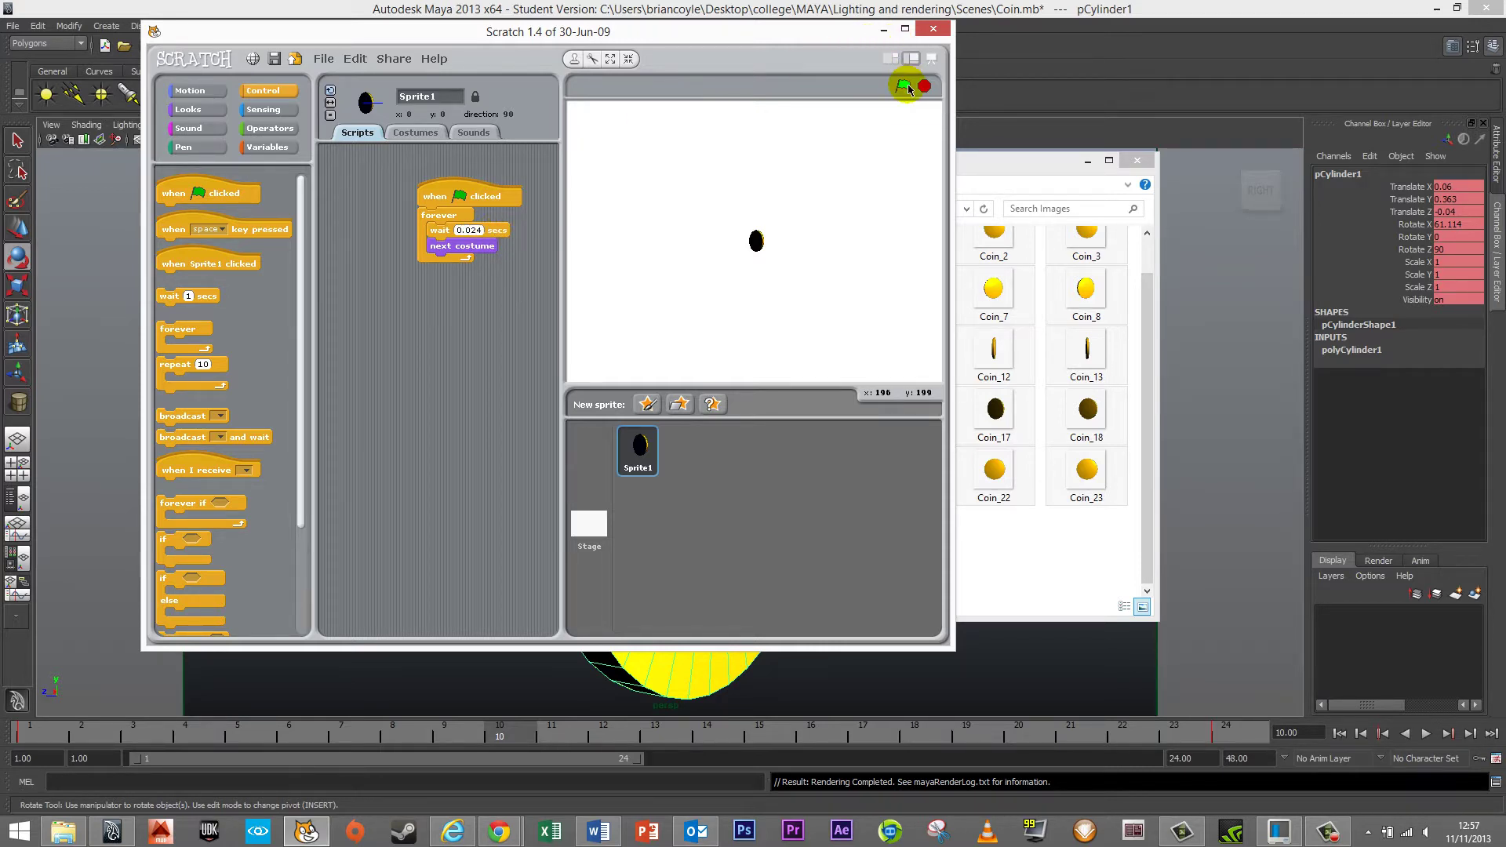
left_click(904, 86)
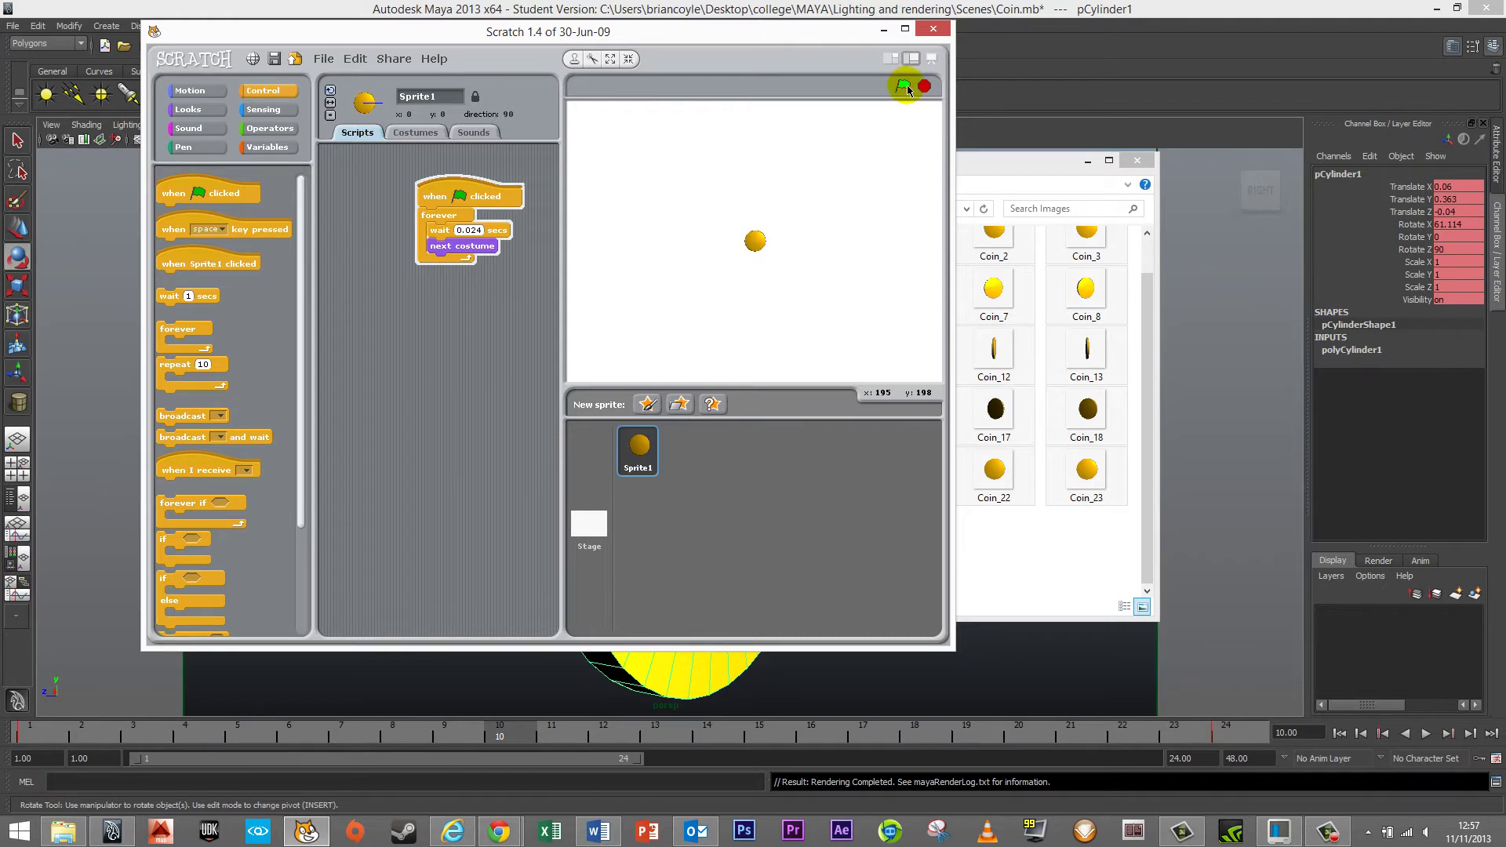